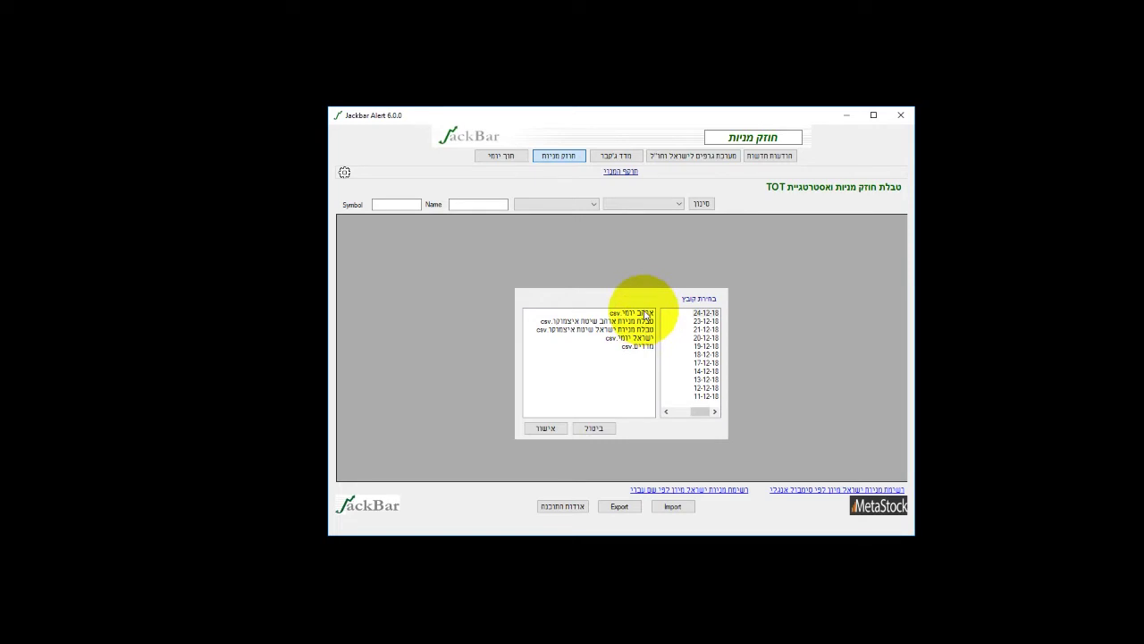
# Step: Load the US daily file ארהב יומי.csv for 24-12-18 into the stock strength table and maximize the window
pyautogui.click(644, 315)
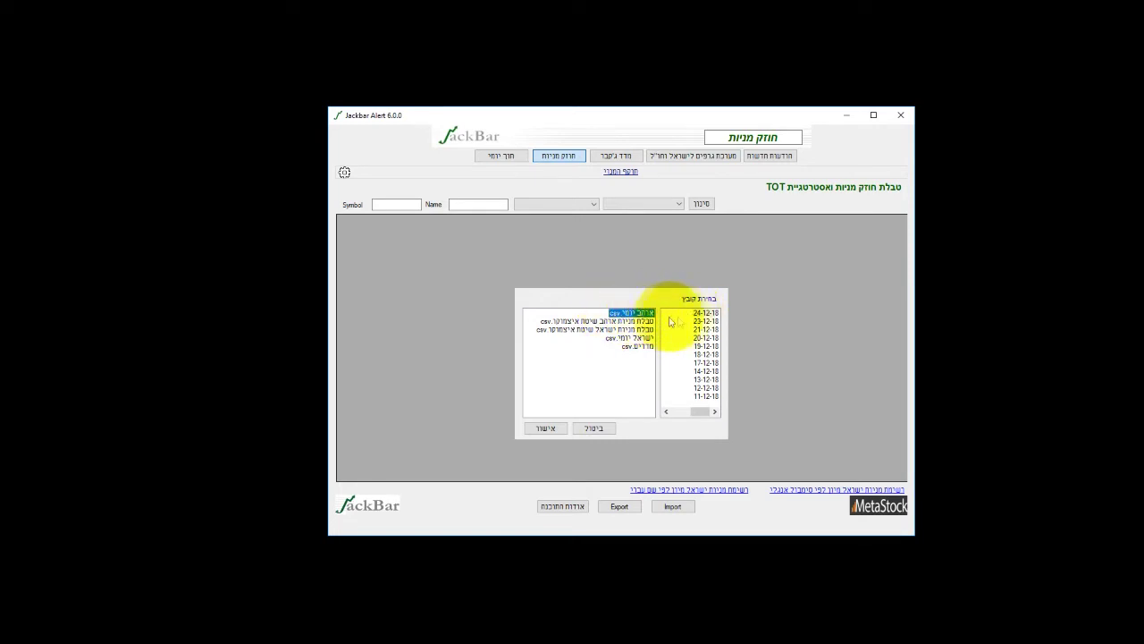
pyautogui.click(545, 427)
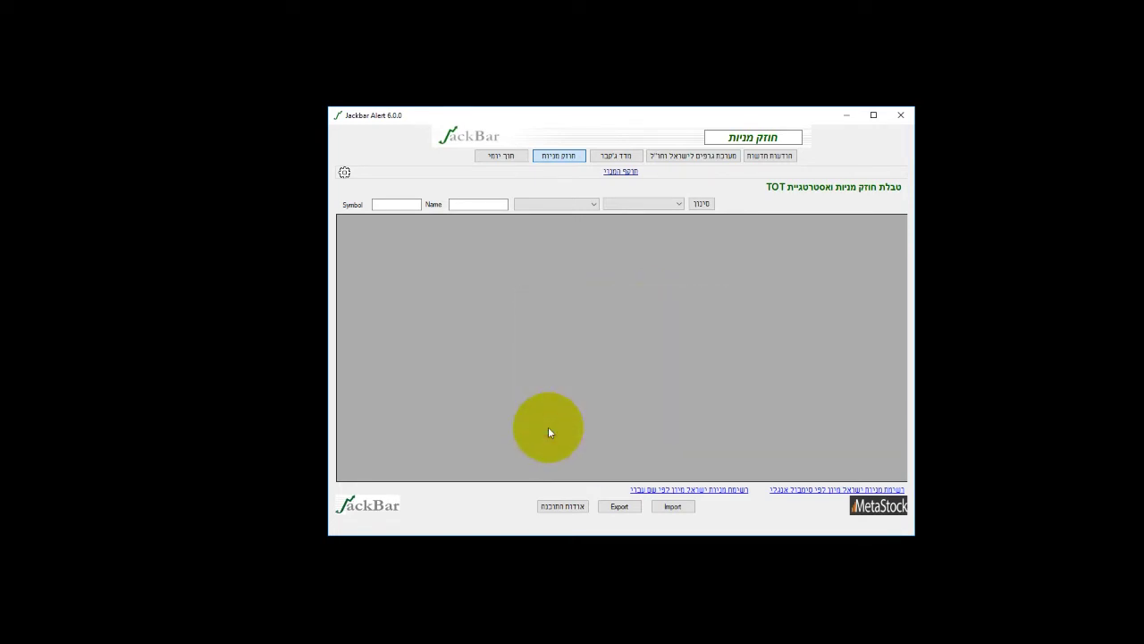
pyautogui.click(873, 114)
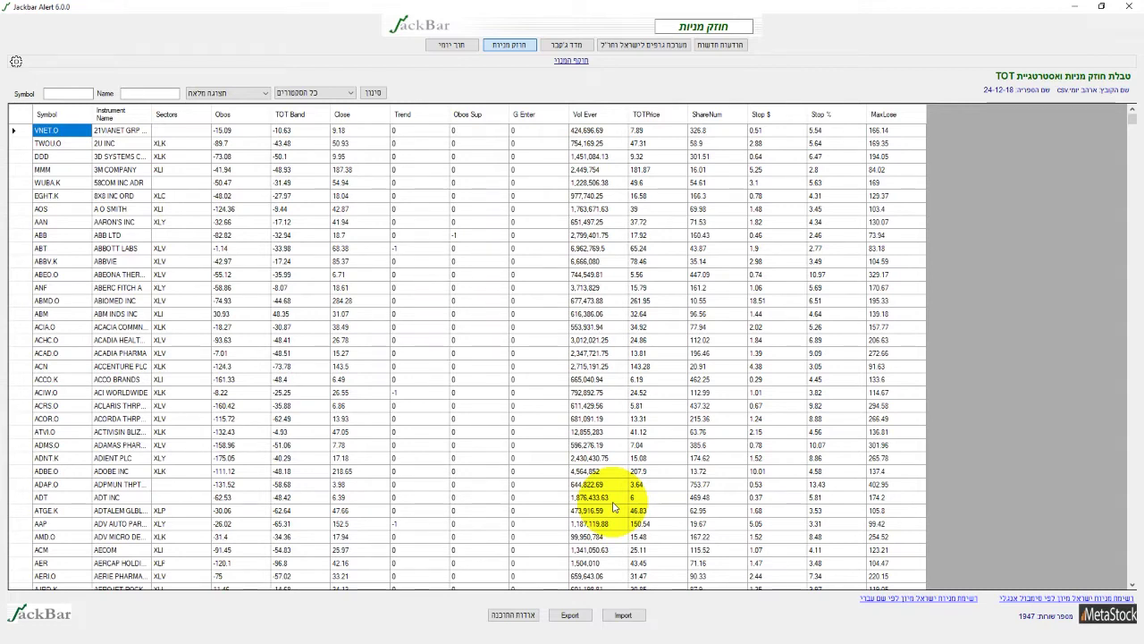
# Step: Filter the stock table to show only stocks with OBOS below -50
pyautogui.click(374, 92)
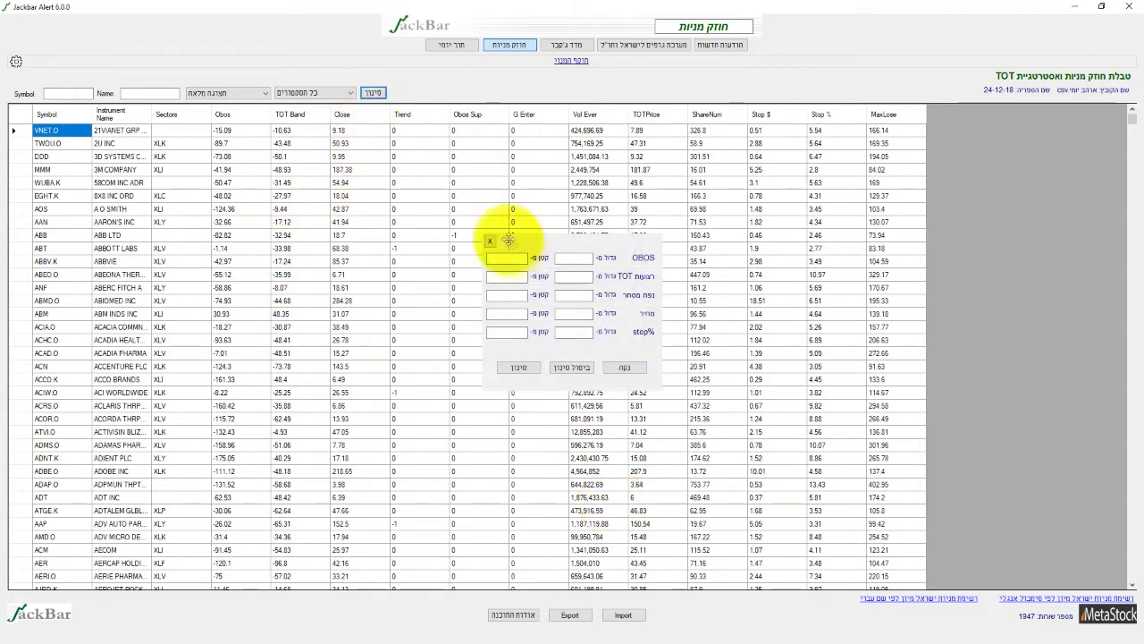
pyautogui.click(511, 258)
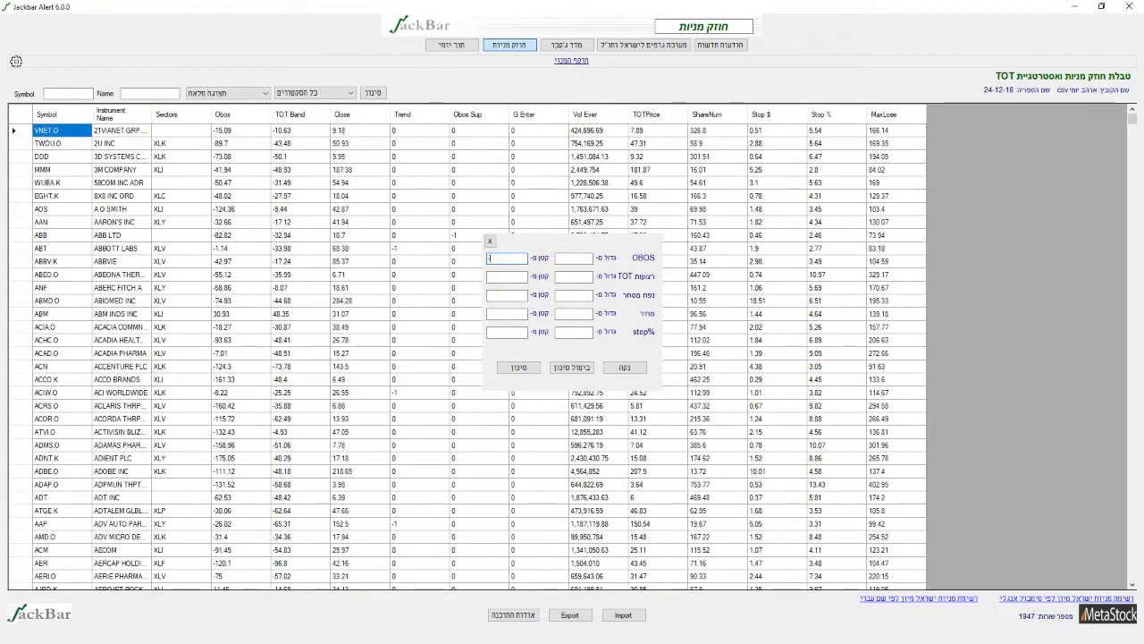
pyautogui.write('-50')
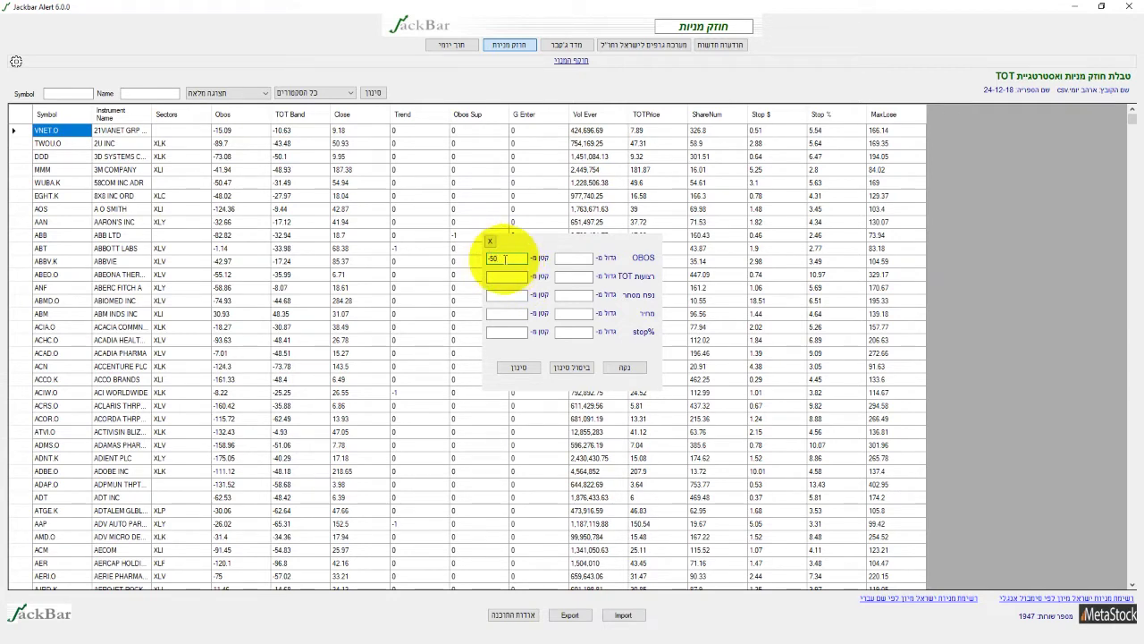
pyautogui.click(520, 368)
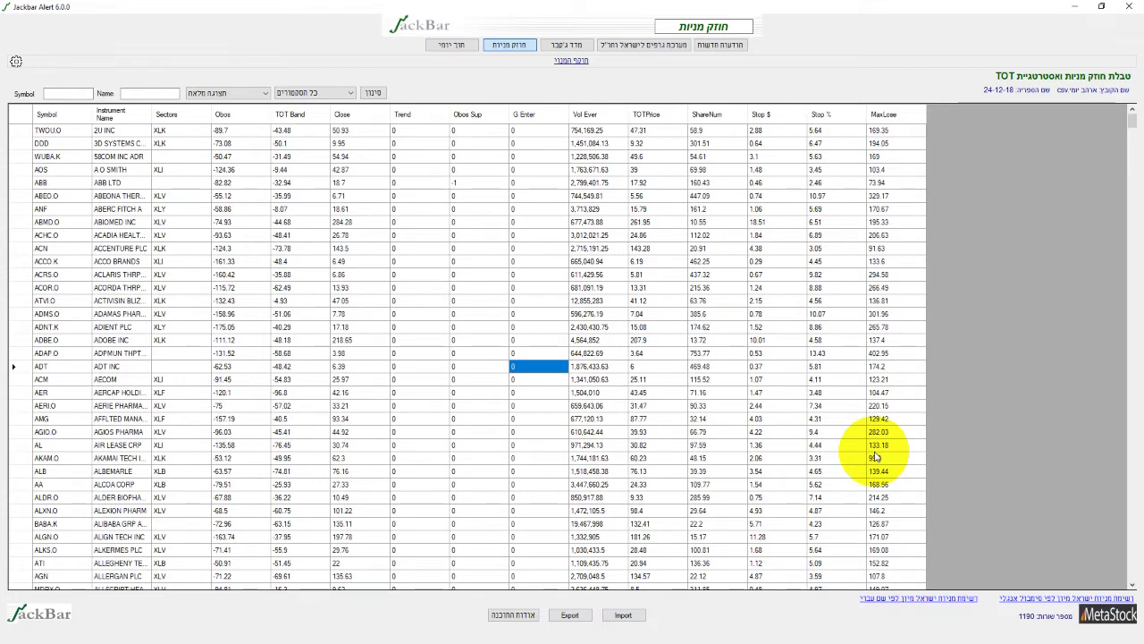
# Step: Set the filter's OBOS upper limit to -100 and apply it to the stock table
pyautogui.click(374, 93)
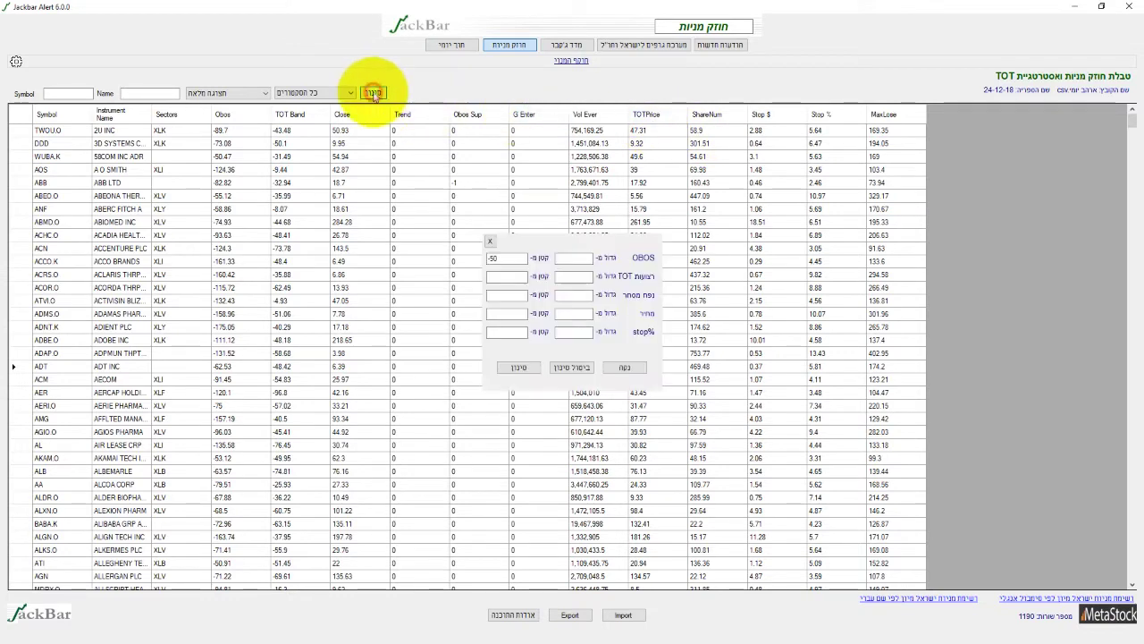
pyautogui.click(506, 258)
pyautogui.write('-50')
pyautogui.doubleClick(507, 258)
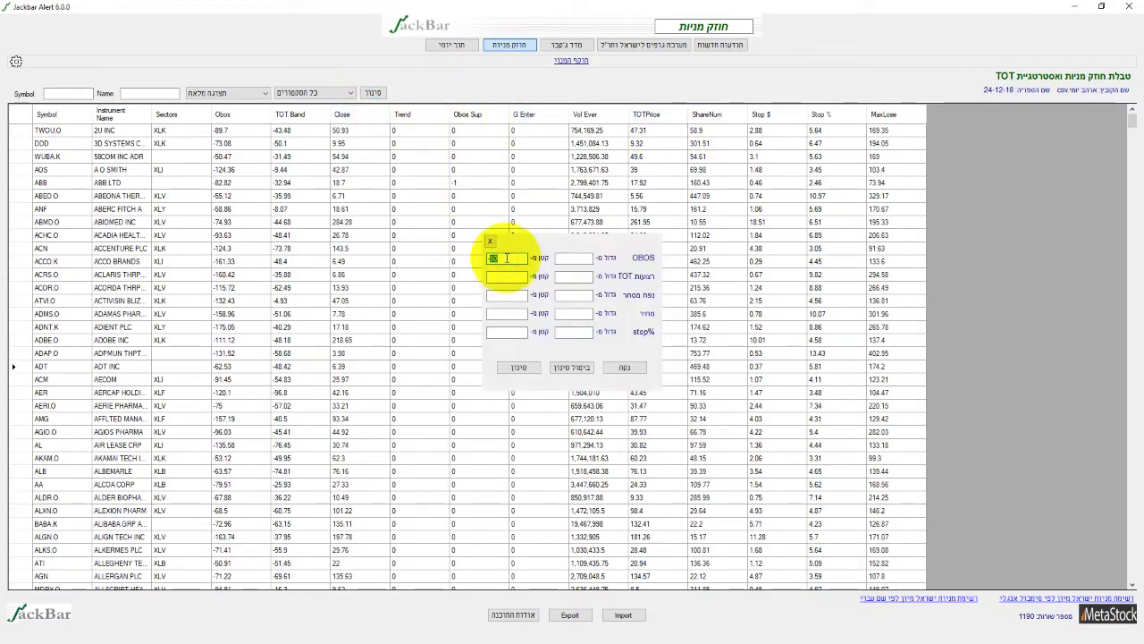
pyautogui.write('100')
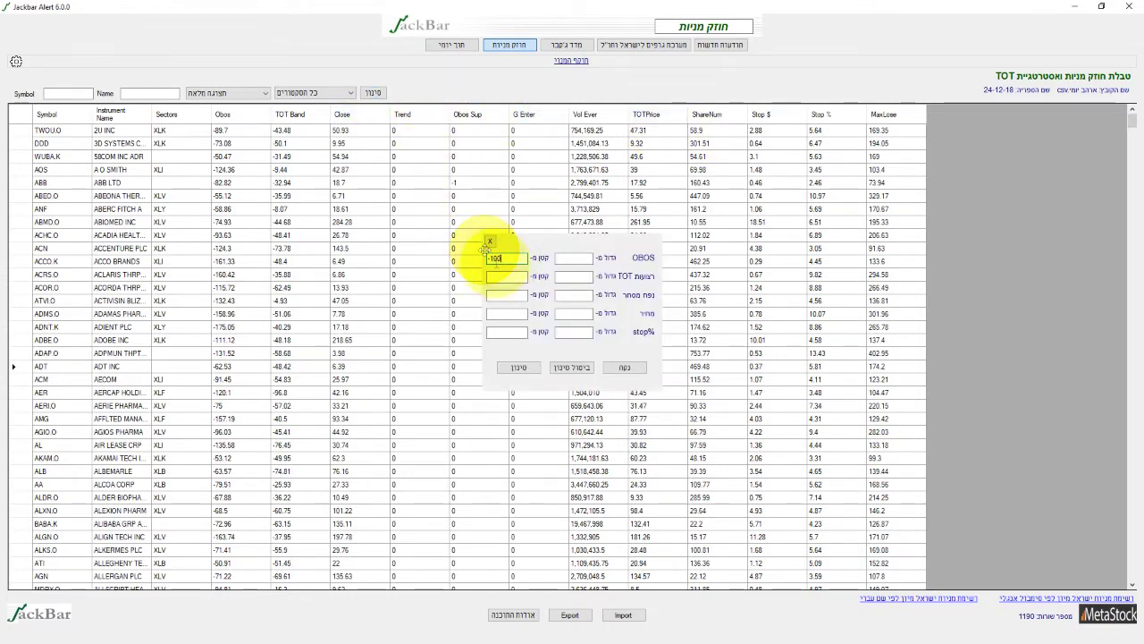
pyautogui.click(525, 369)
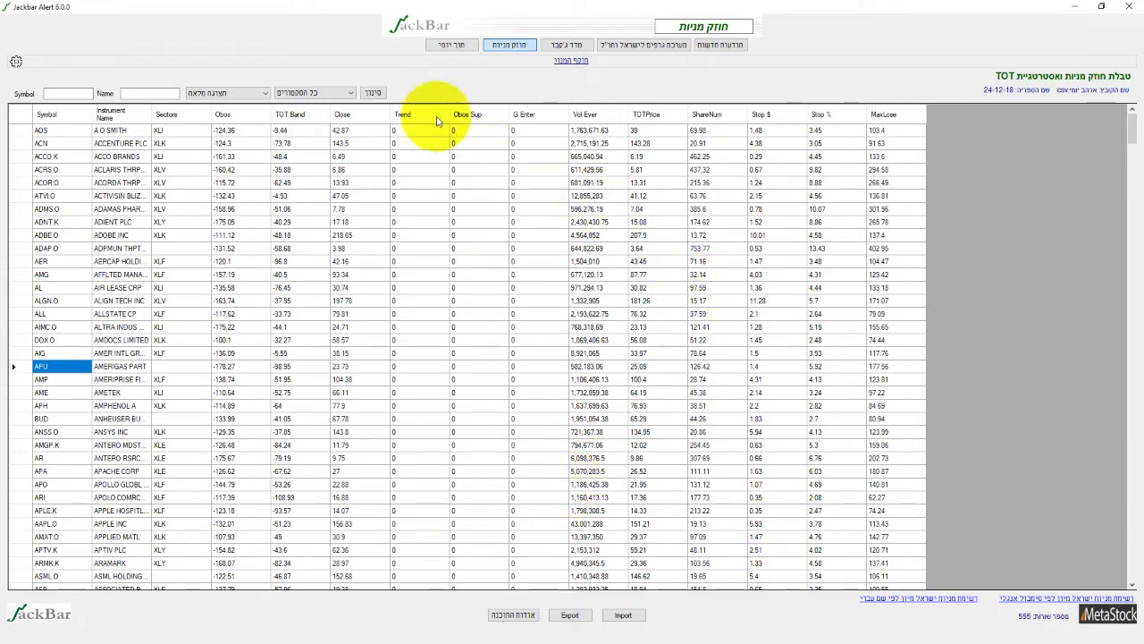
# Step: Add a filter condition of TOT band below -75 and apply it to the stock table
pyautogui.click(379, 94)
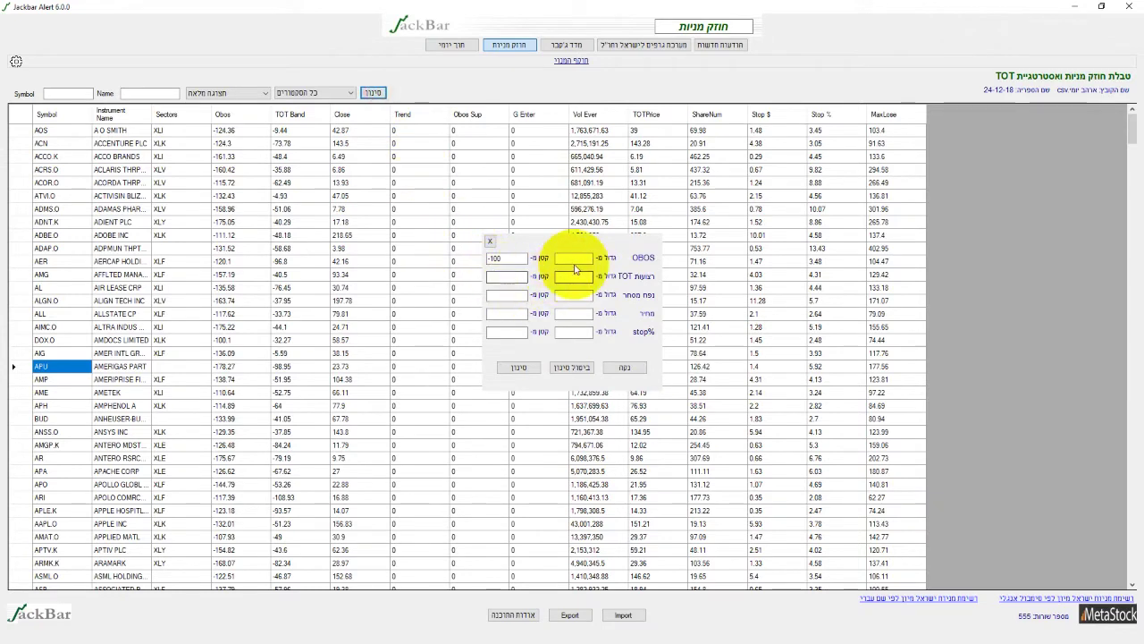
pyautogui.click(511, 277)
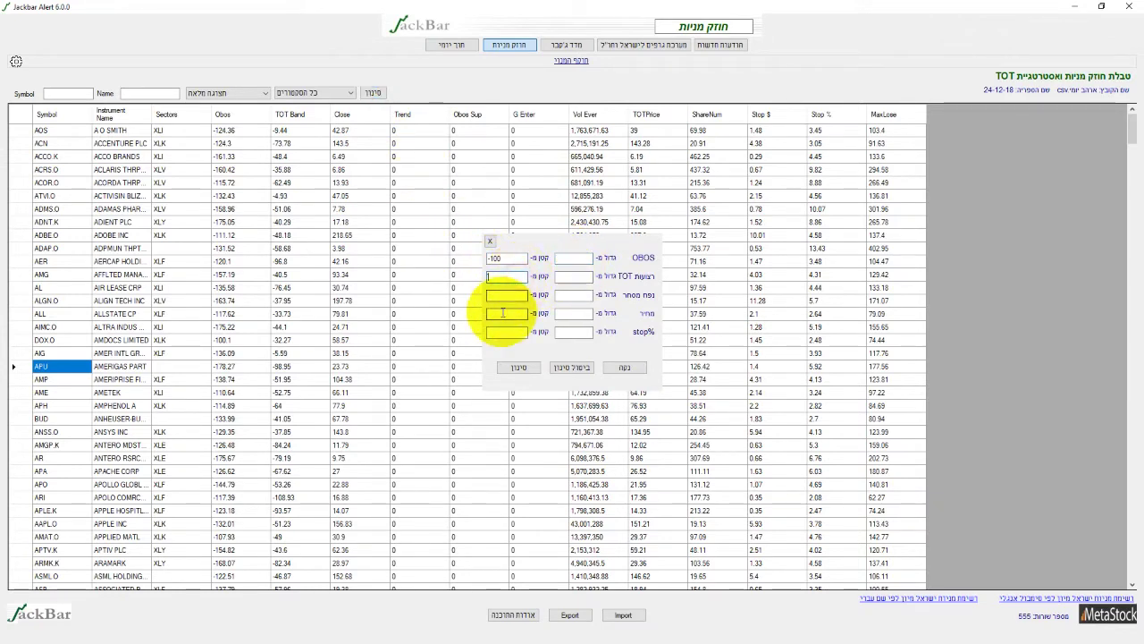
pyautogui.write('-75')
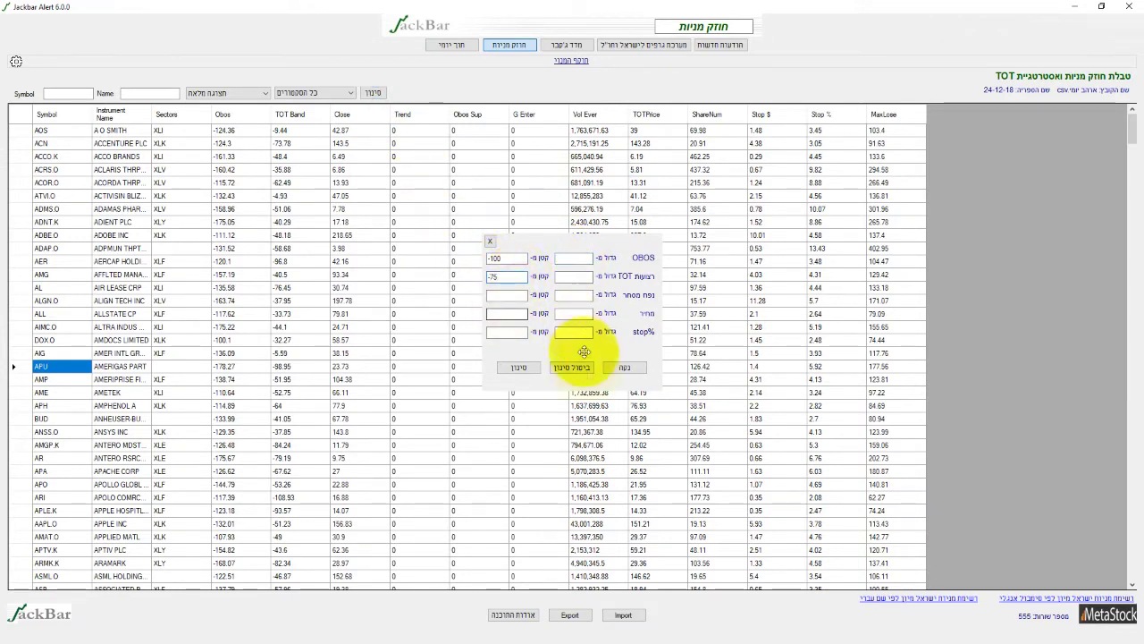
pyautogui.click(516, 368)
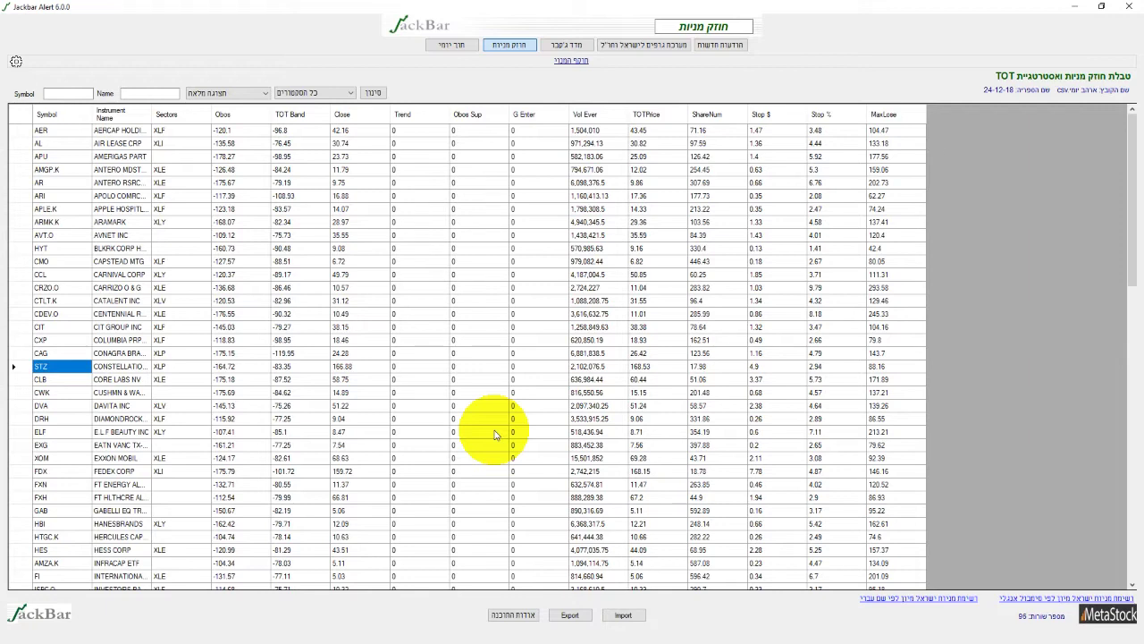
# Step: Switch the table view to 1 - TOT and filter for volume above 2000000, price above 10 and stop% between 1.5 and 5
pyautogui.click(234, 93)
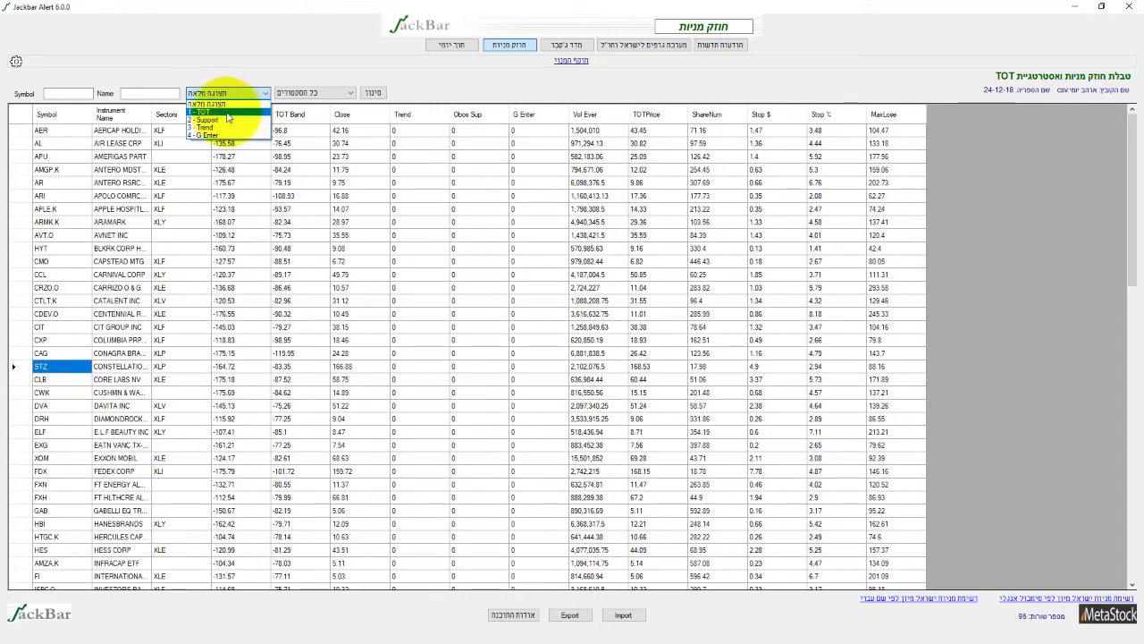
pyautogui.click(228, 112)
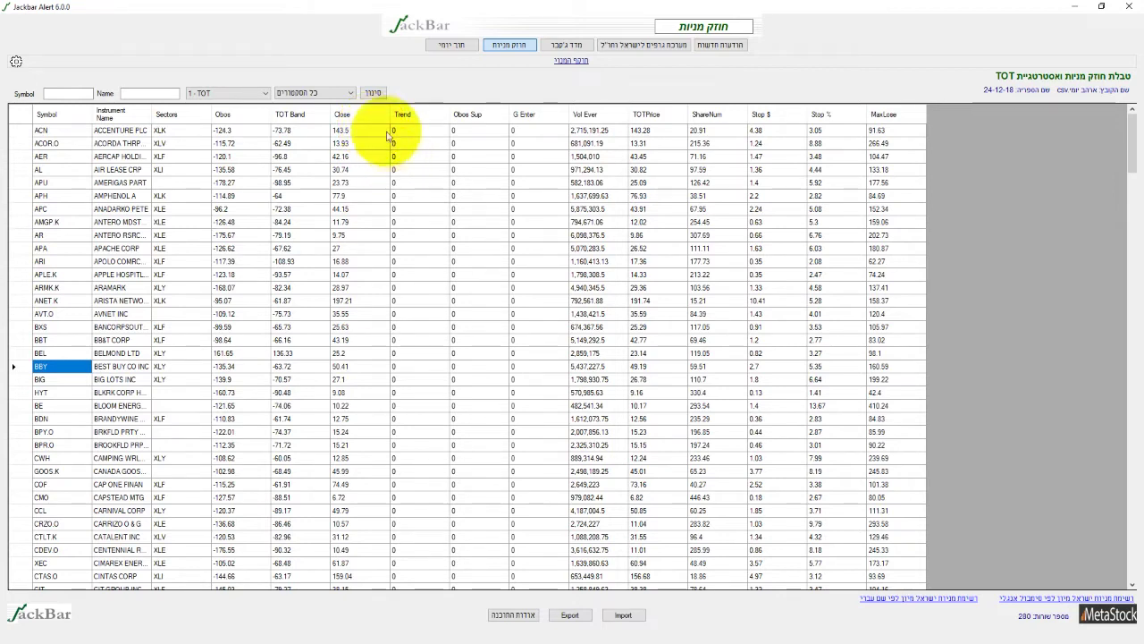
pyautogui.click(377, 92)
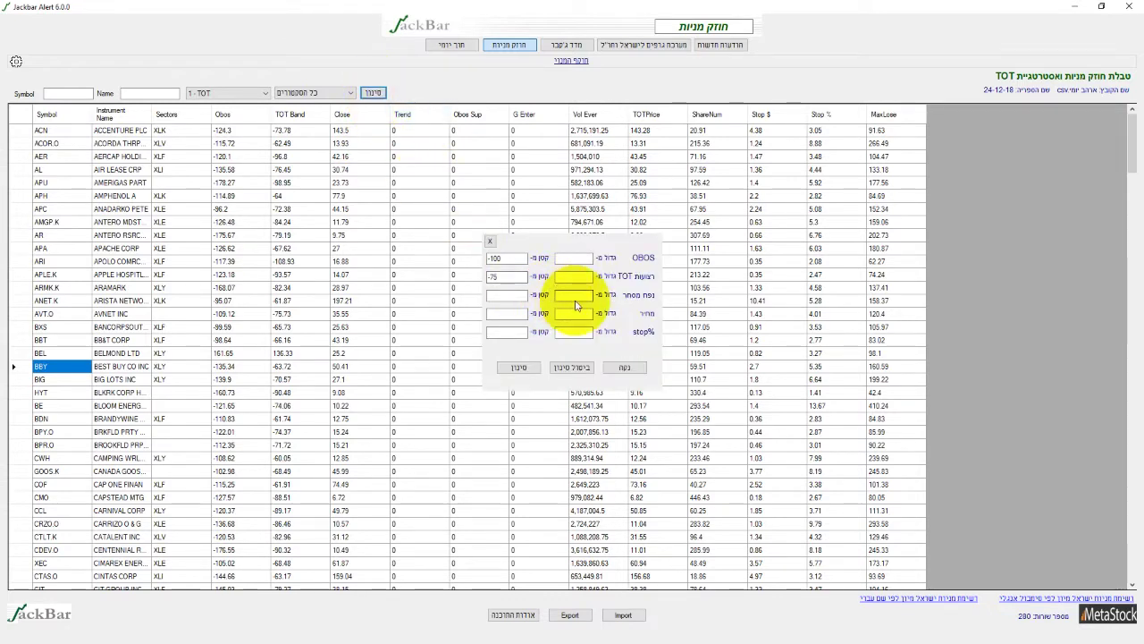
pyautogui.click(576, 296)
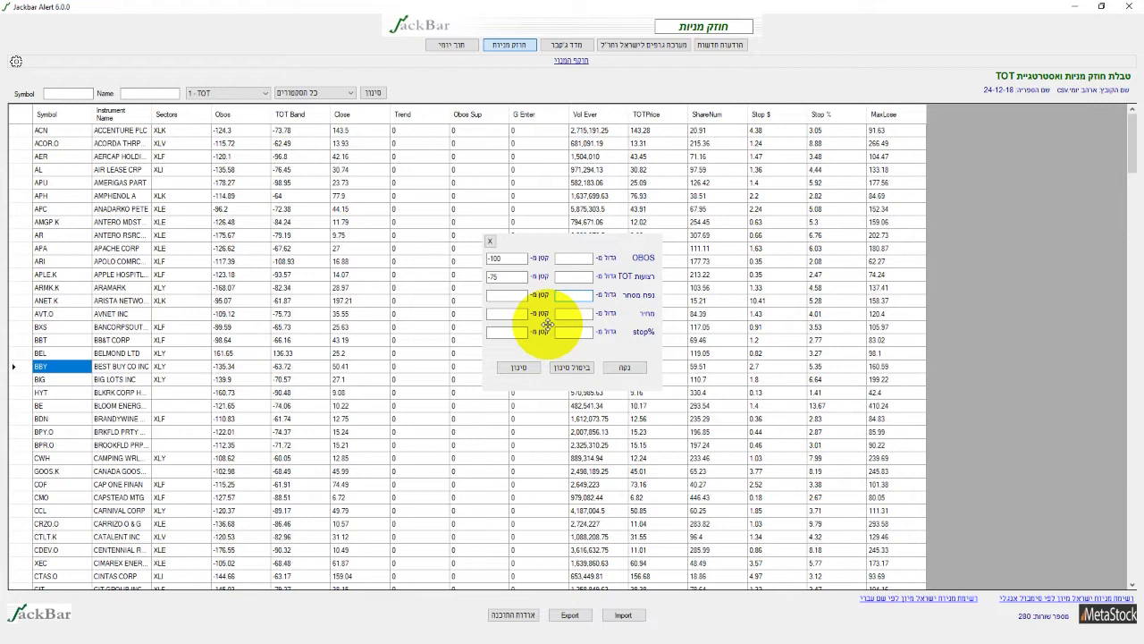
pyautogui.write('2000000')
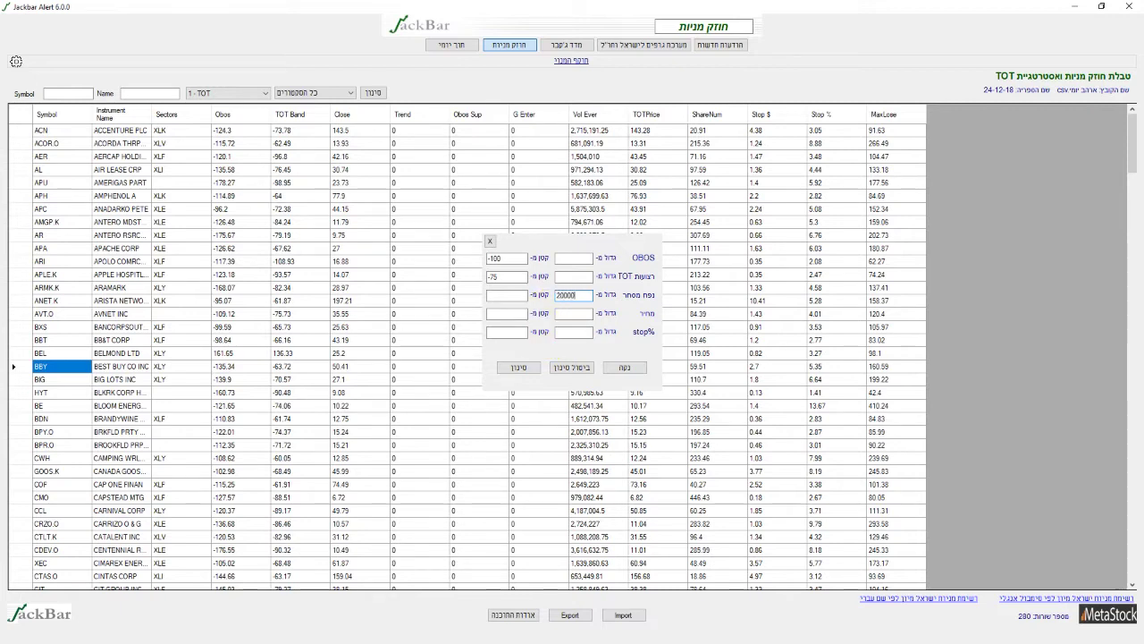
pyautogui.click(579, 311)
pyautogui.write('10')
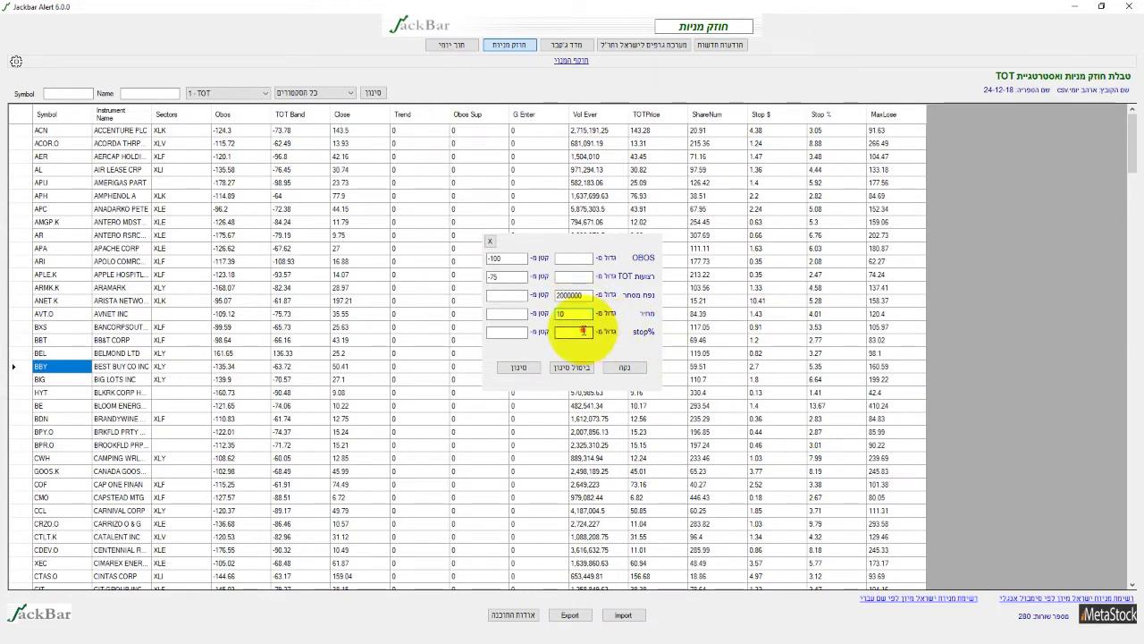
pyautogui.click(583, 331)
pyautogui.write('1.5')
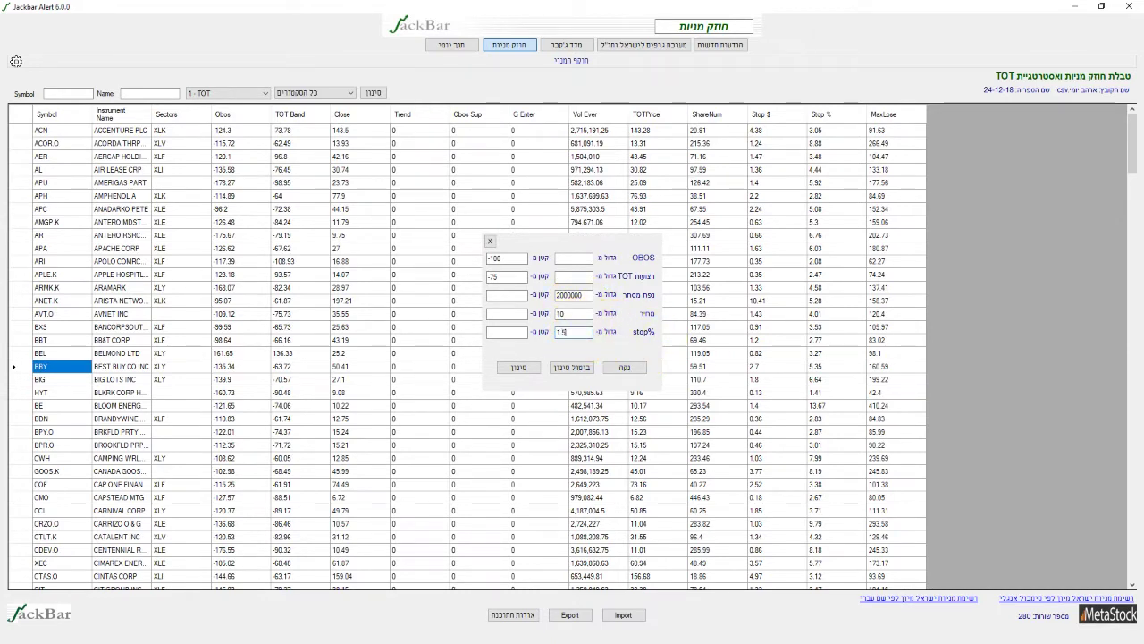
pyautogui.click(510, 332)
pyautogui.write('5')
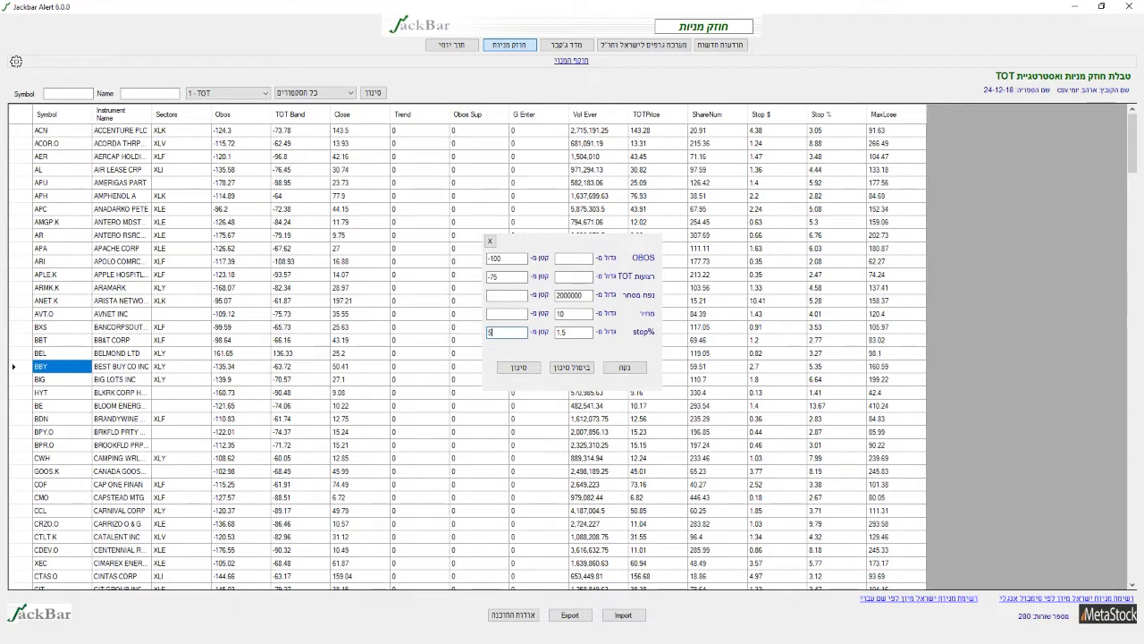
pyautogui.click(522, 368)
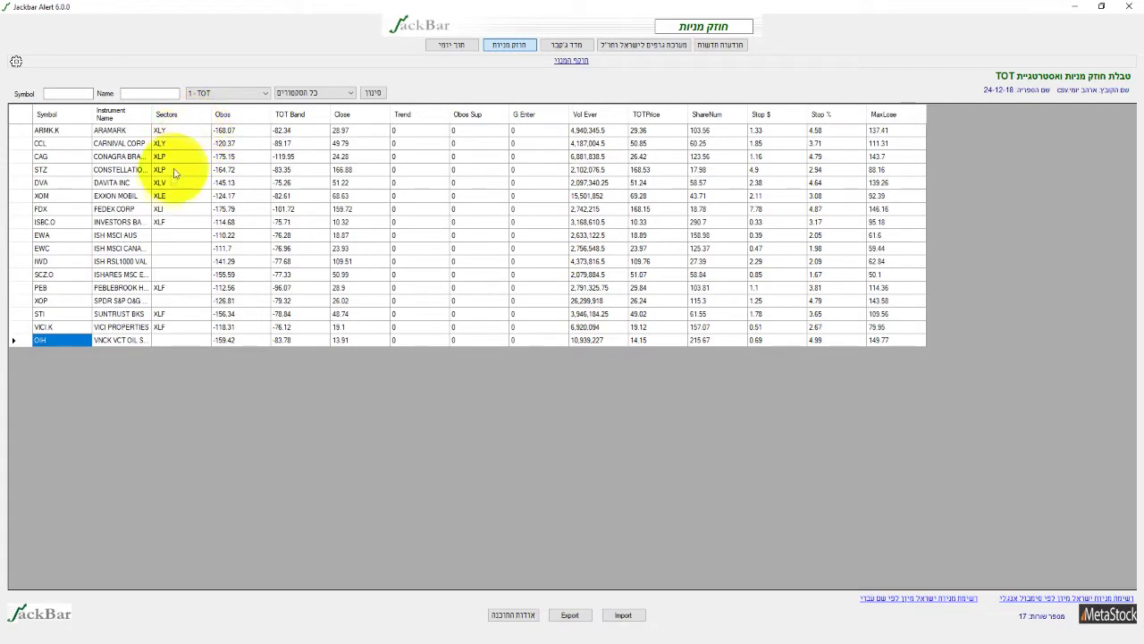
# Step: Sort the filtered stocks by Sectors in descending order and select the rows from ARMK.K through XOM for charting in MetaStock
pyautogui.click(177, 116)
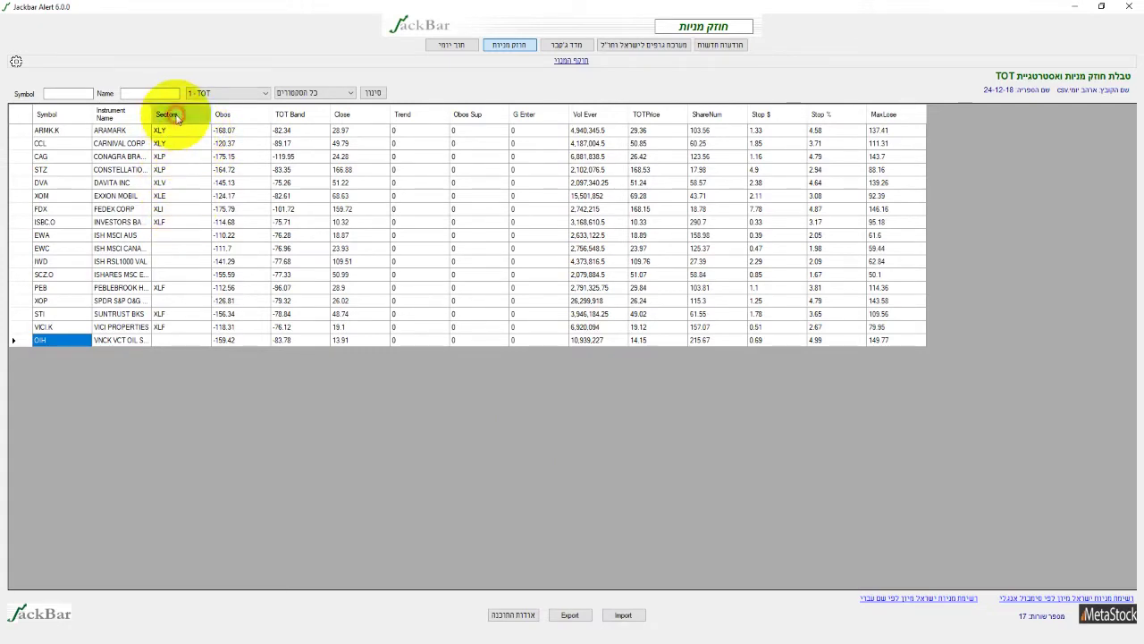
pyautogui.click(177, 117)
pyautogui.click(177, 116)
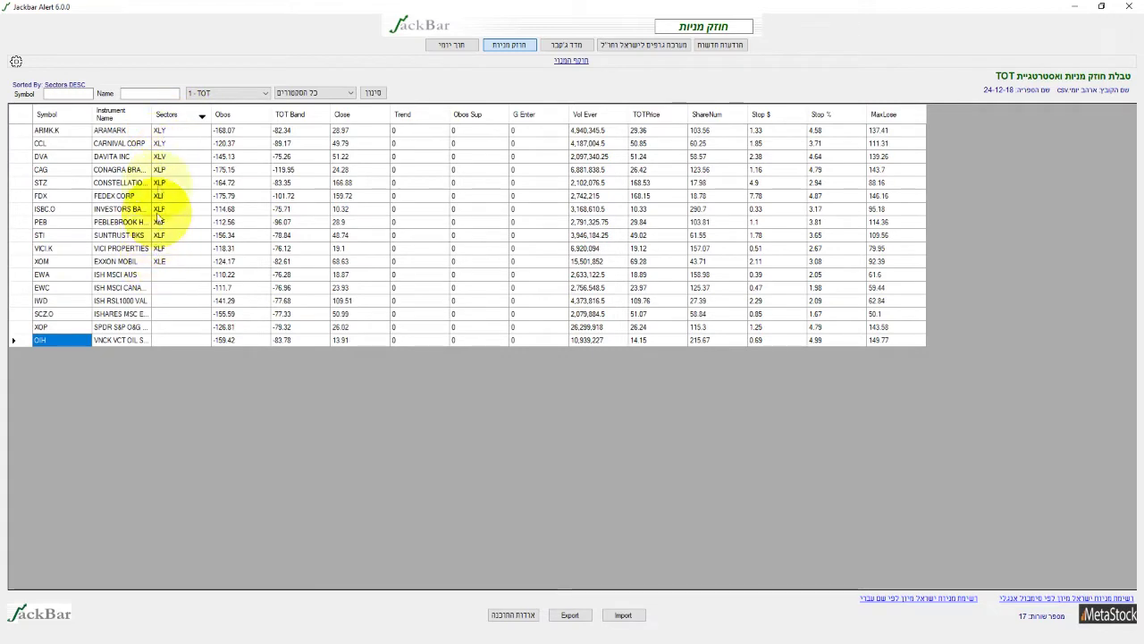
pyautogui.click(49, 131)
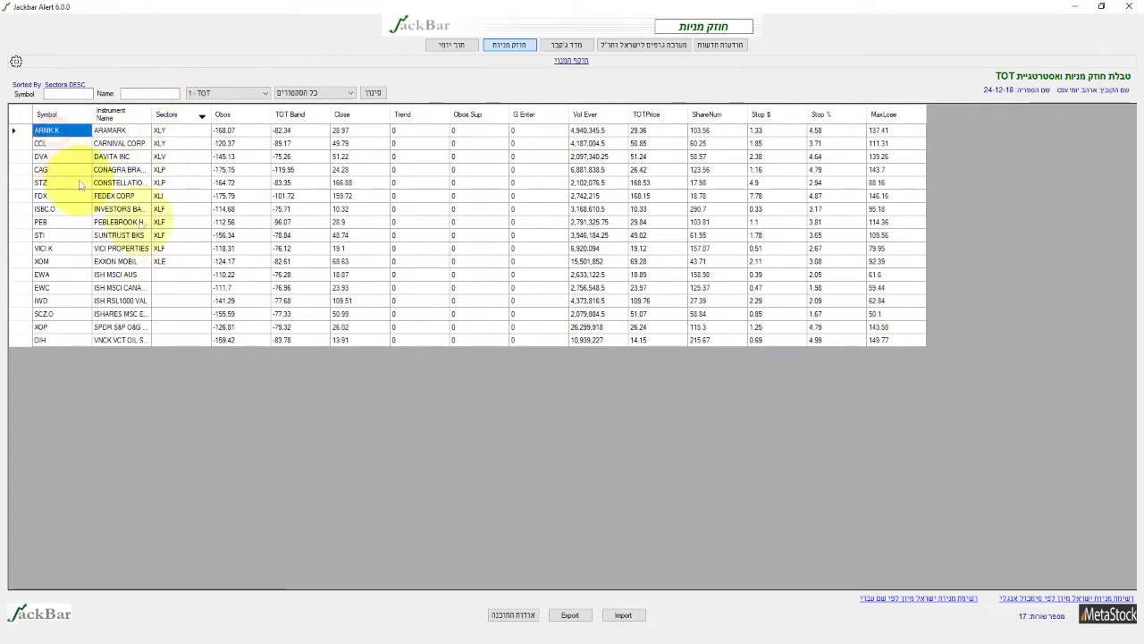
pyautogui.keyDown('shift'); pyautogui.click(42, 261); pyautogui.keyUp('shift')
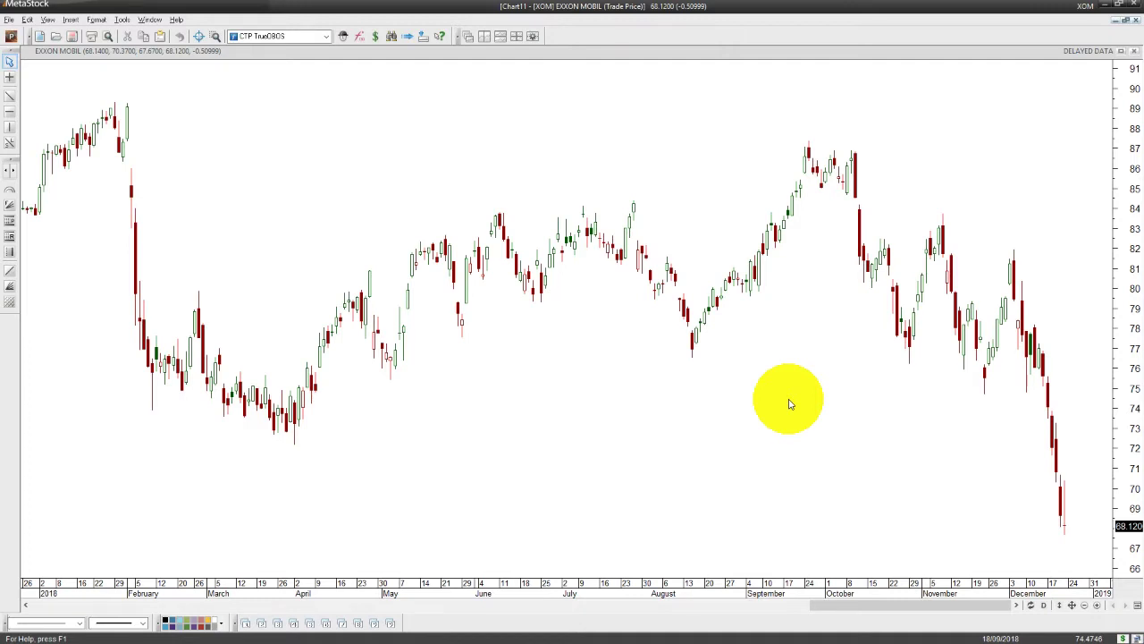
# Step: Apply the three-chart layout to the XOM chart and draw a horizontal support line at the 2015 low on the monthly chart
pyautogui.click(294, 623)
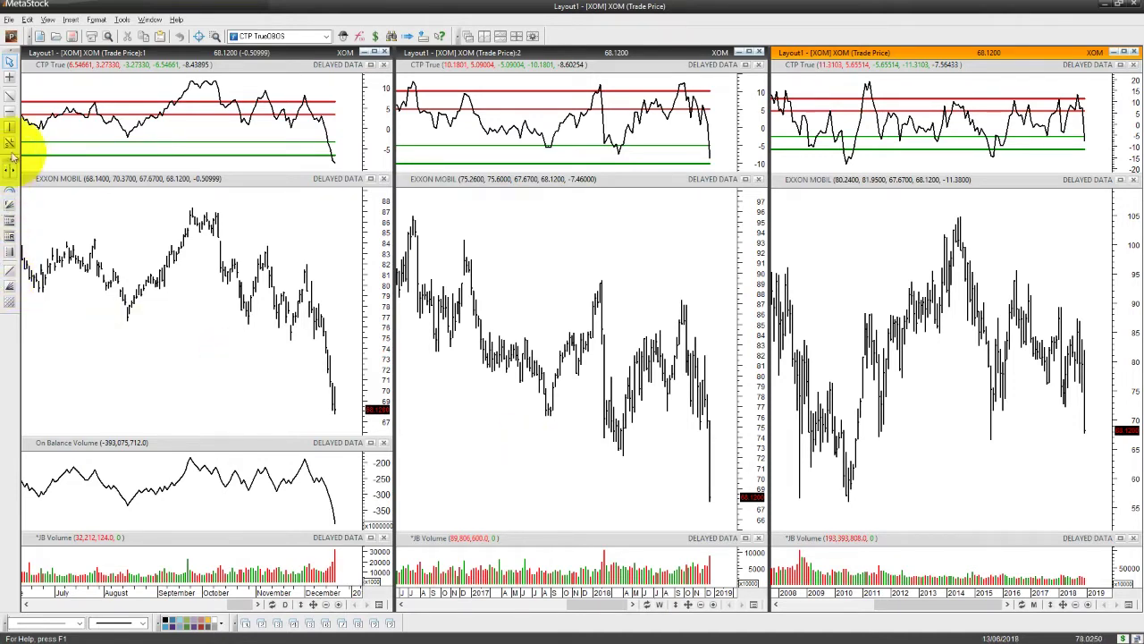
pyautogui.click(9, 109)
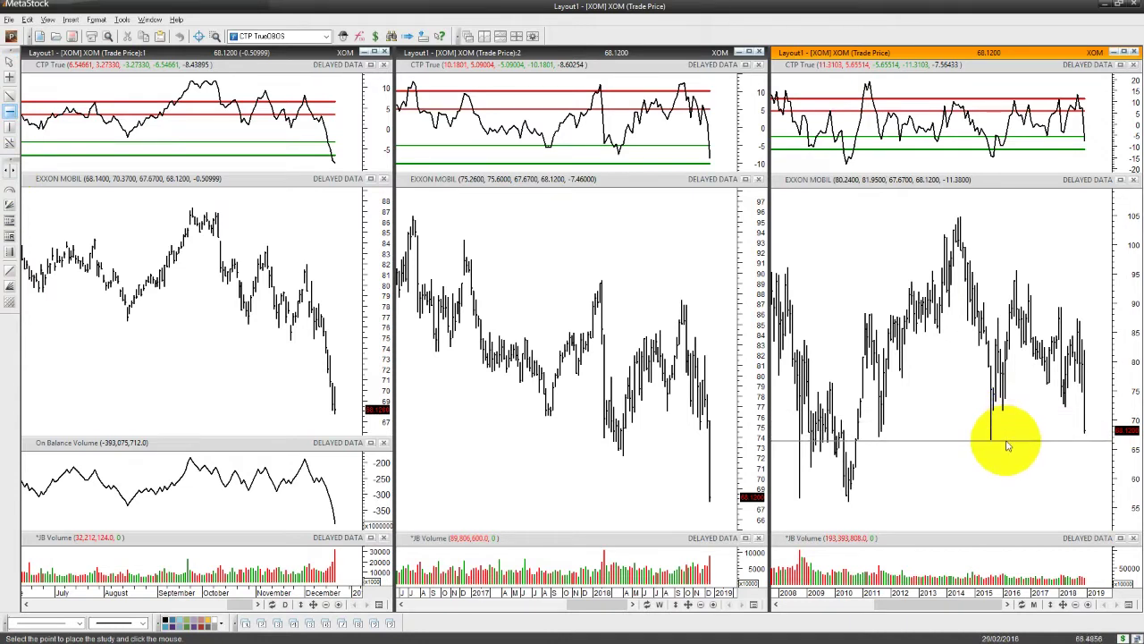
pyautogui.click(1007, 442)
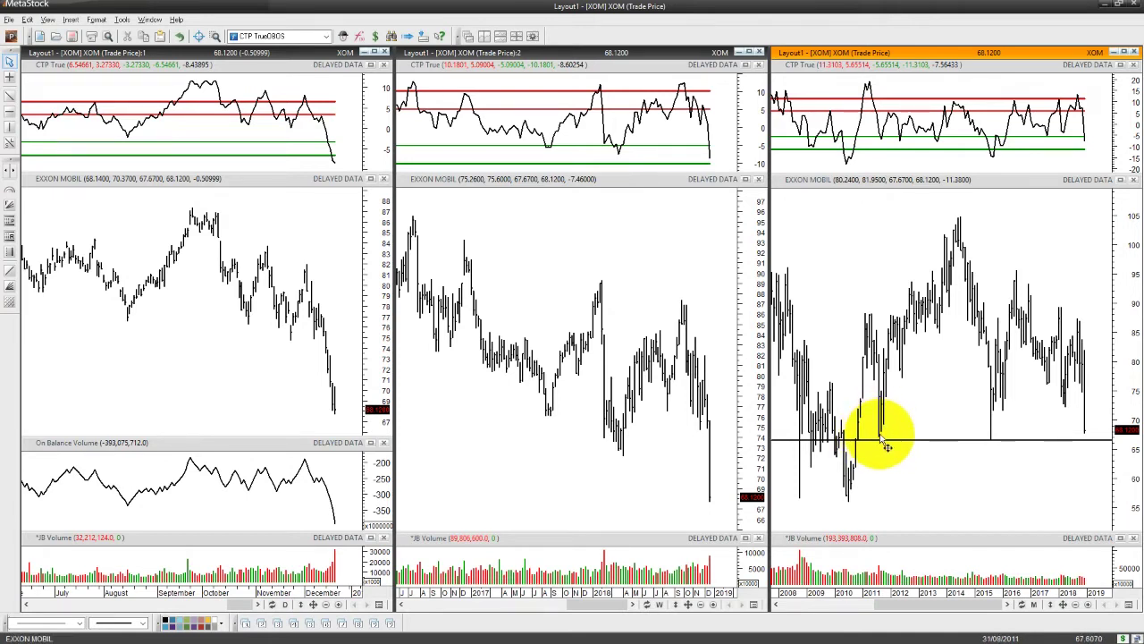
pyautogui.moveTo(885, 445)
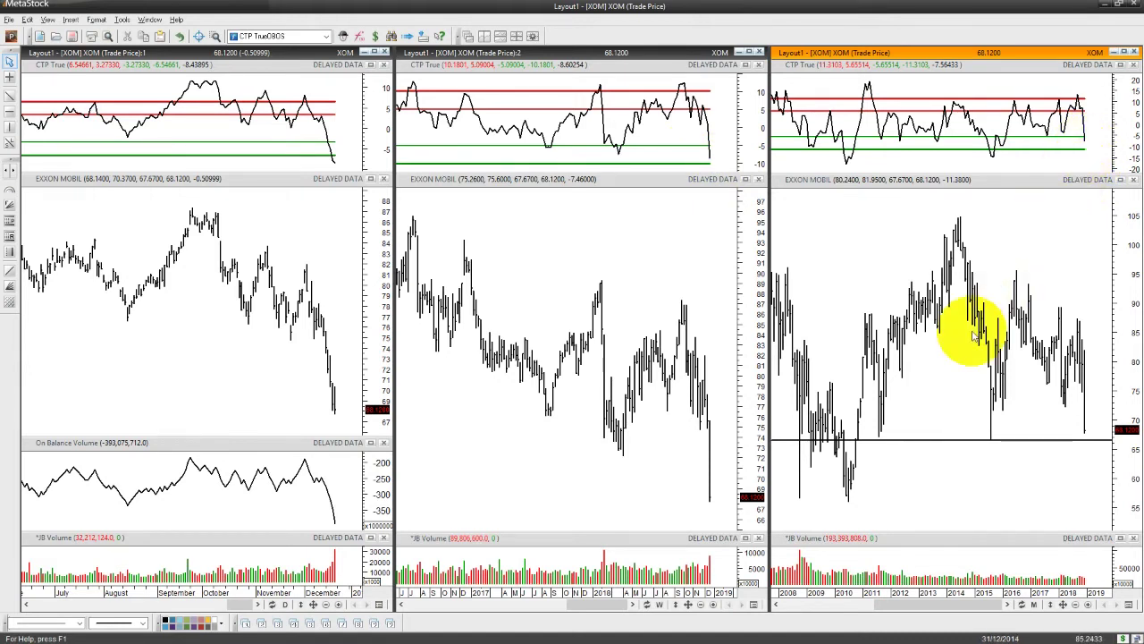
pyautogui.moveTo(900, 349)
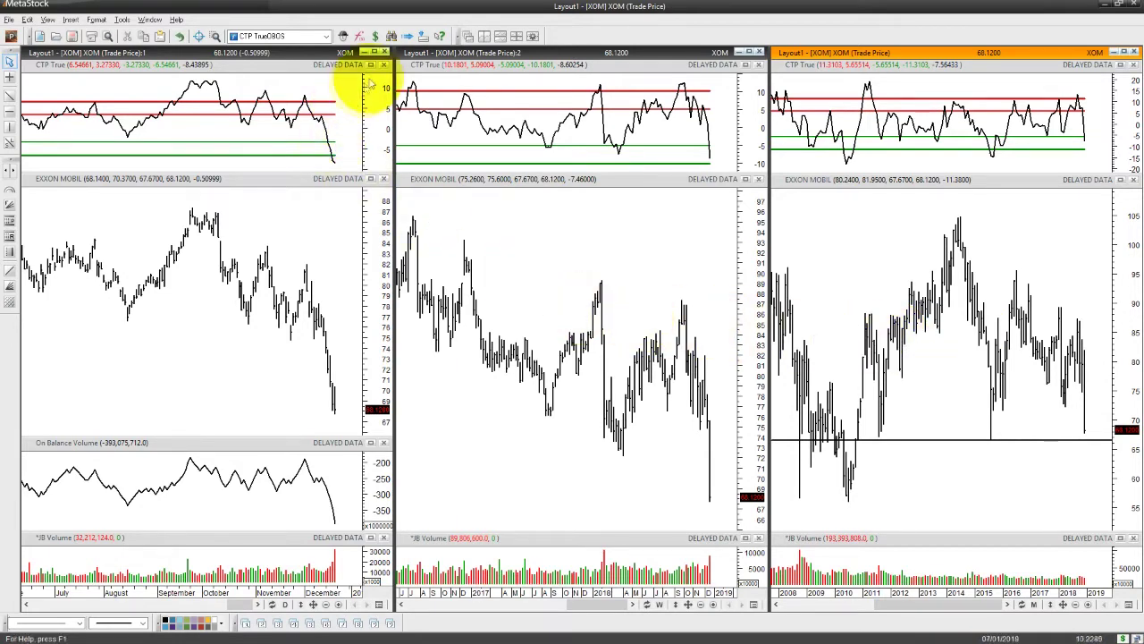
# Step: Close the entire XOM layout
pyautogui.click(384, 56)
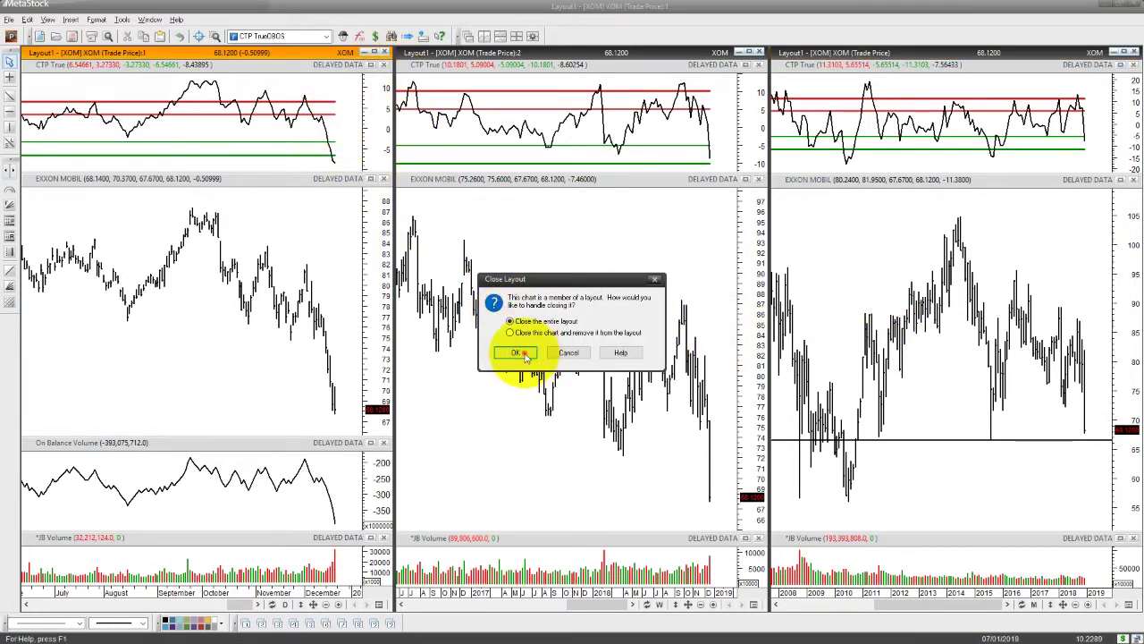
pyautogui.click(524, 358)
pyautogui.click(564, 355)
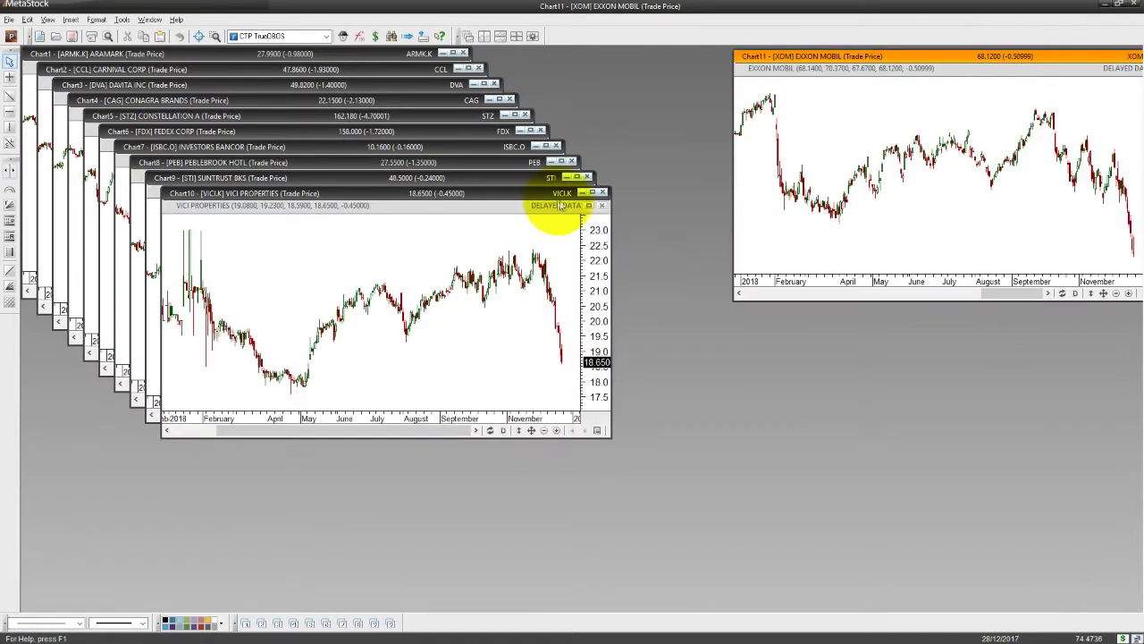
# Step: Apply the three-chart layout to the VICI Properties chart and remove the failing CTP TrueOBOS indicator from its monthly chart
pyautogui.click(550, 196)
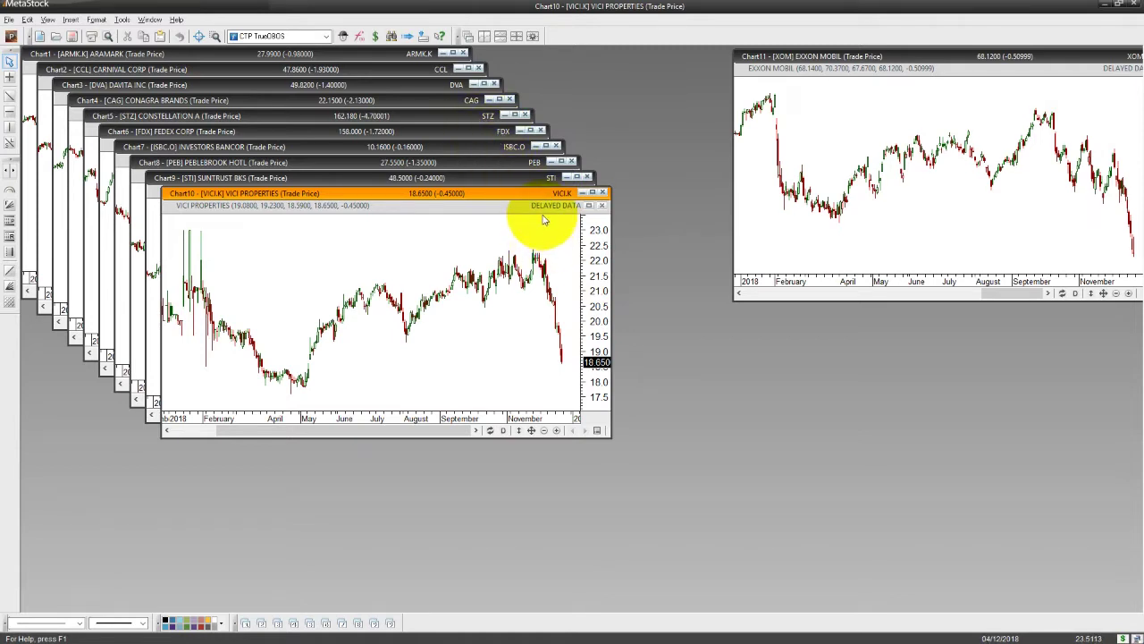
pyautogui.click(516, 195)
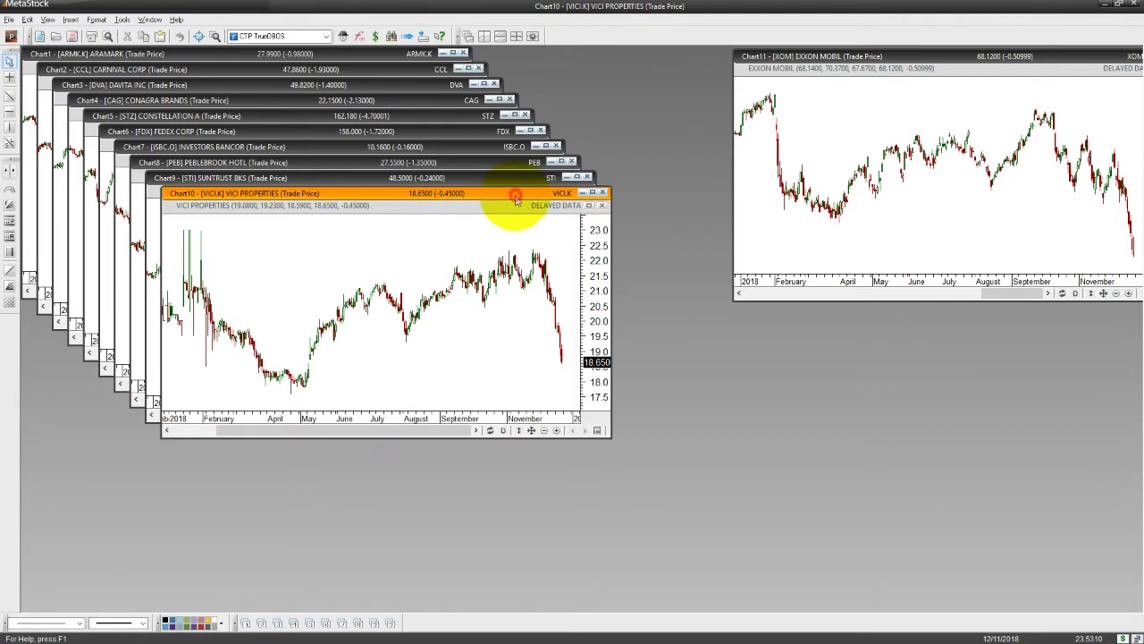
pyautogui.click(293, 622)
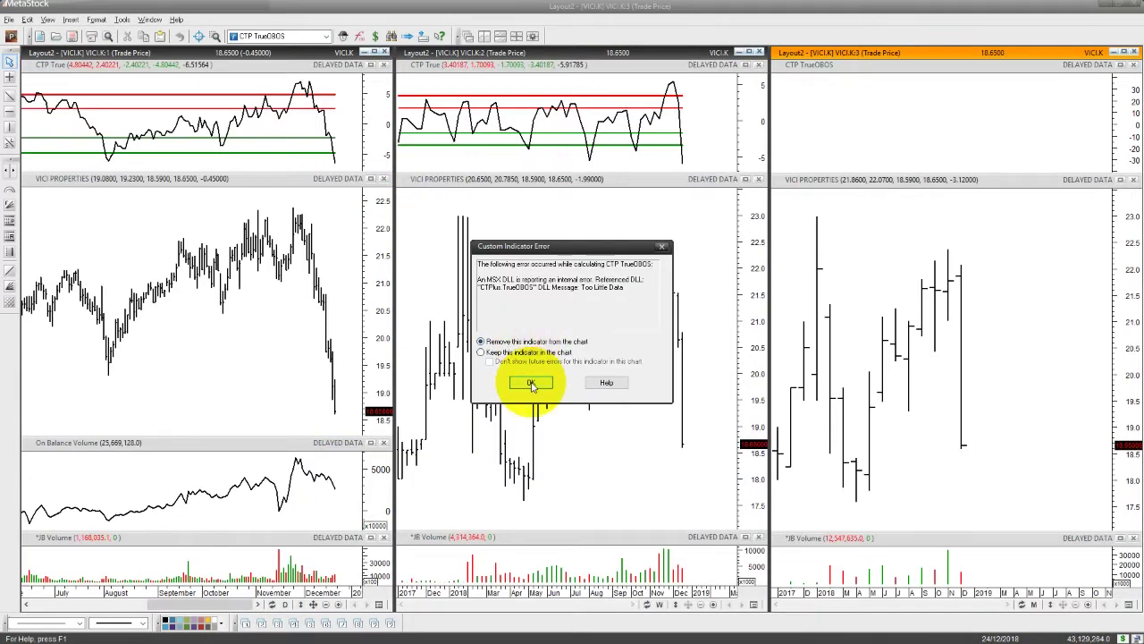
pyautogui.click(531, 383)
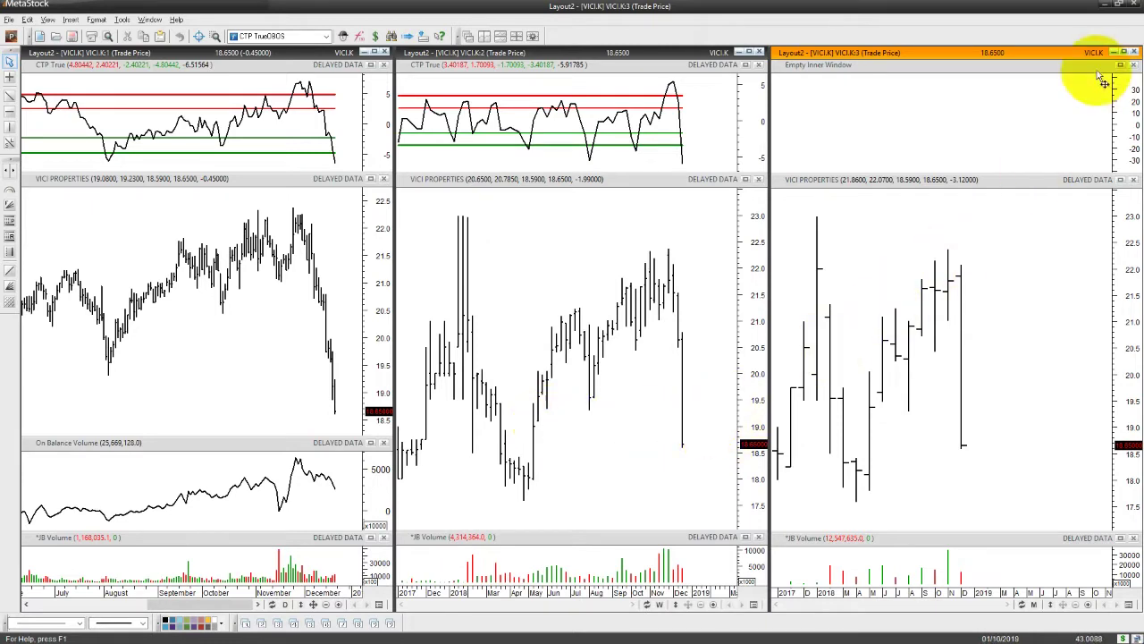
# Step: Close the entire VICI layout and the VICI Properties chart without saving either one
pyautogui.click(1133, 52)
pyautogui.click(456, 356)
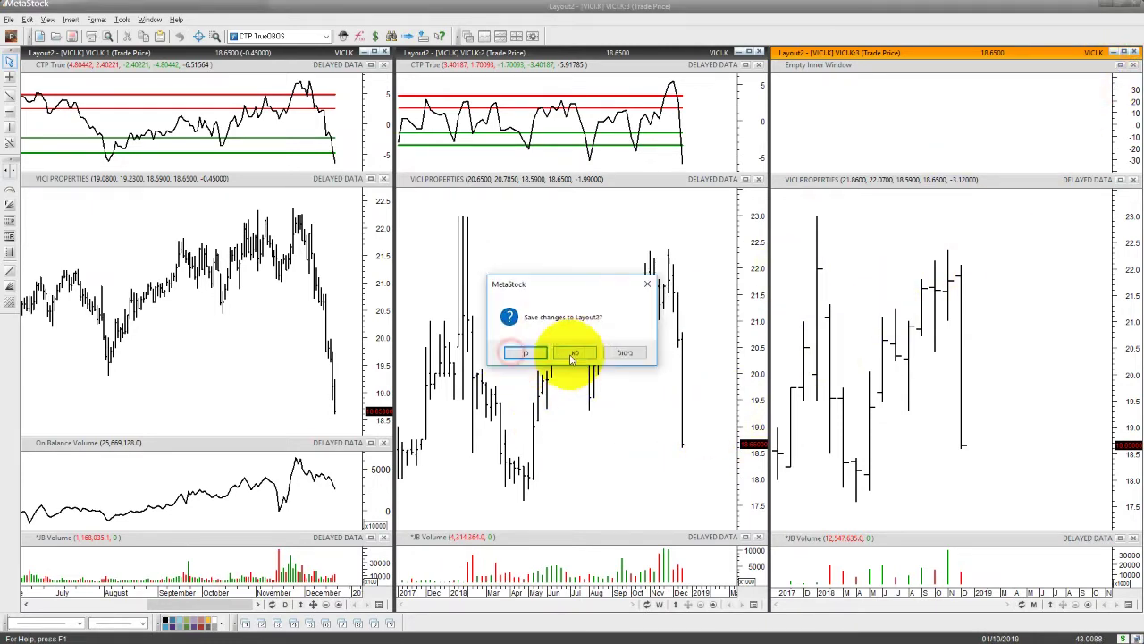
pyautogui.click(573, 353)
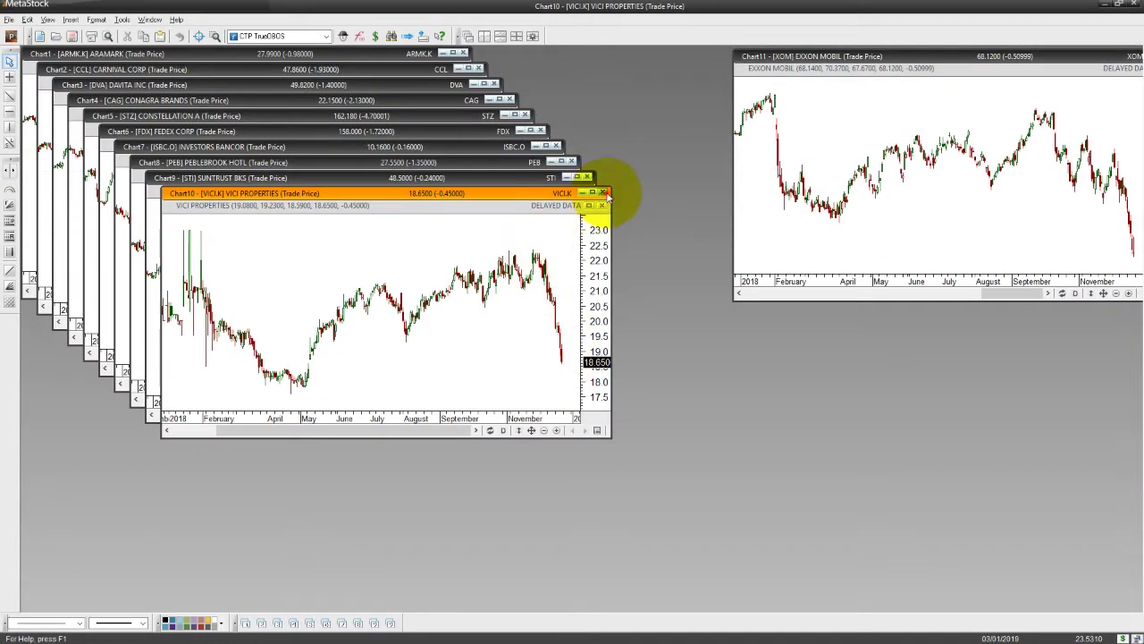
pyautogui.click(604, 193)
pyautogui.click(601, 353)
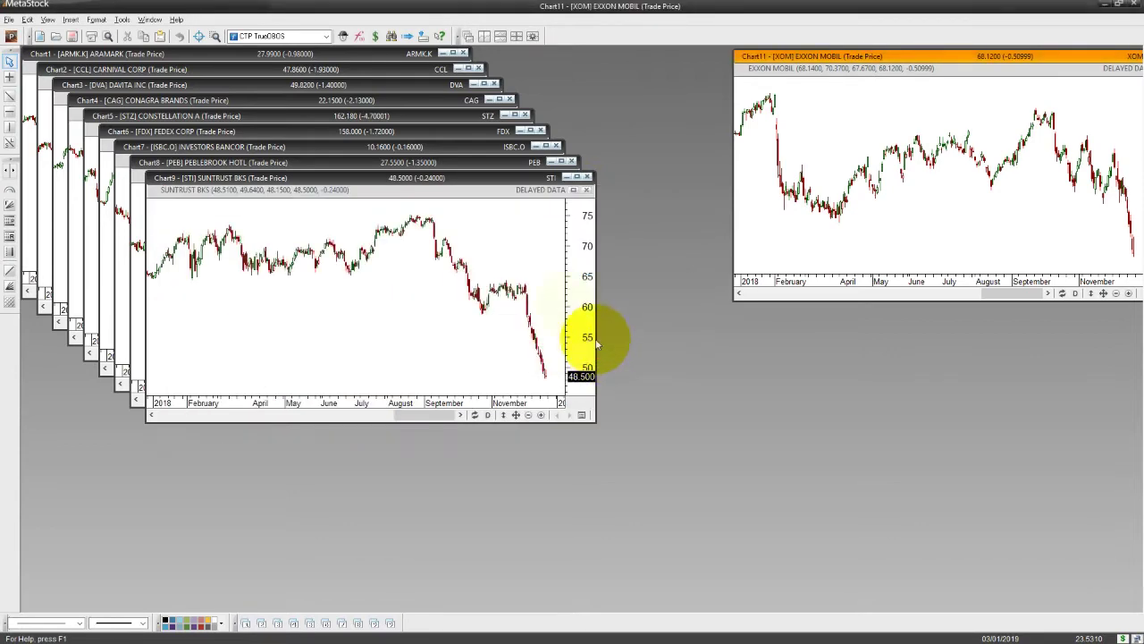
# Step: Apply the three-chart layout to the SunTrust chart and draw a horizontal line at the 2015 high, about 46, on the monthly chart
pyautogui.click(576, 178)
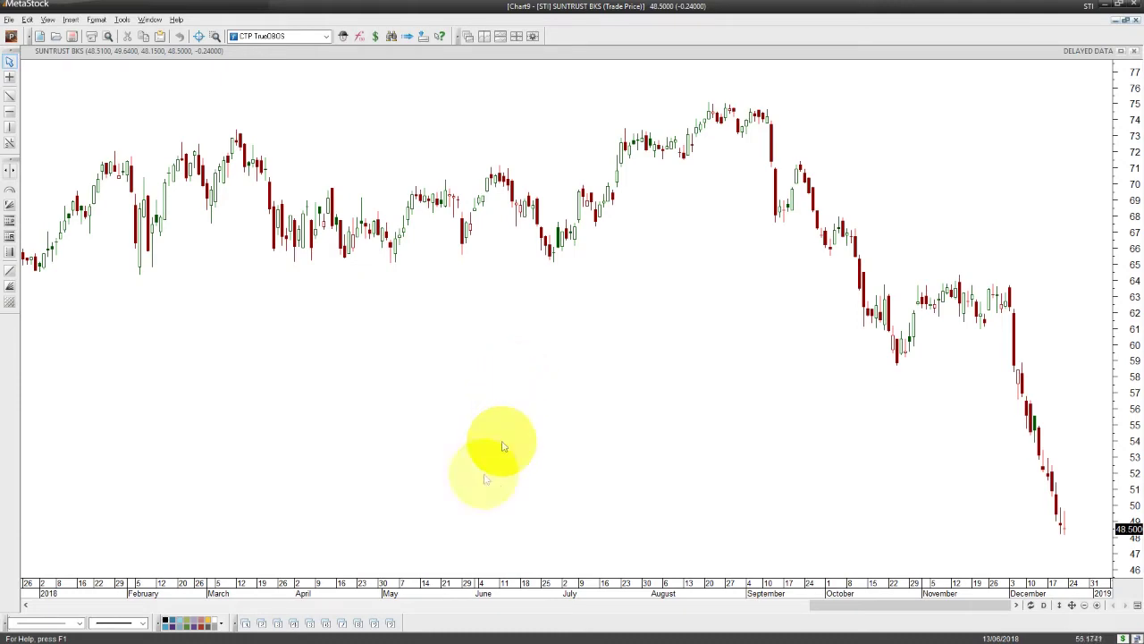
pyautogui.click(295, 624)
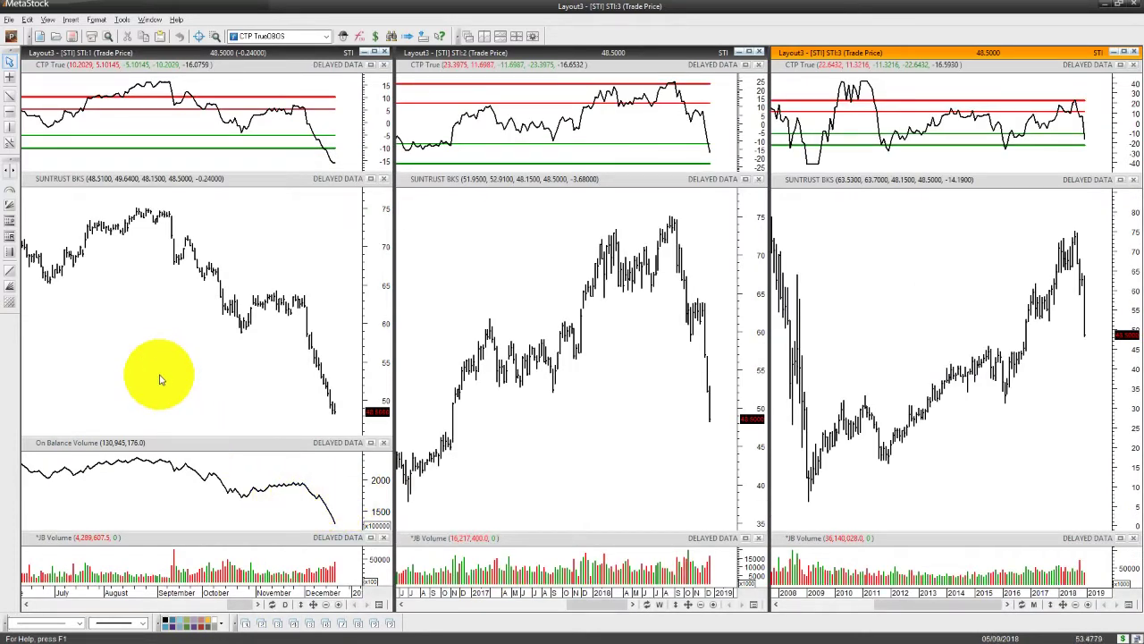
pyautogui.click(9, 111)
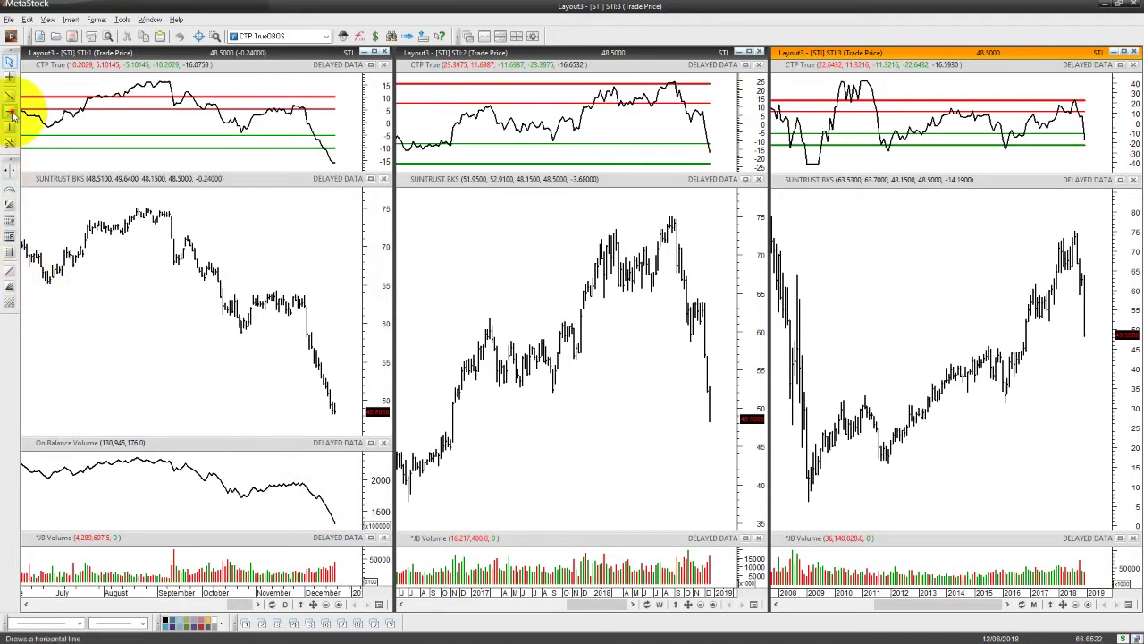
pyautogui.click(1006, 349)
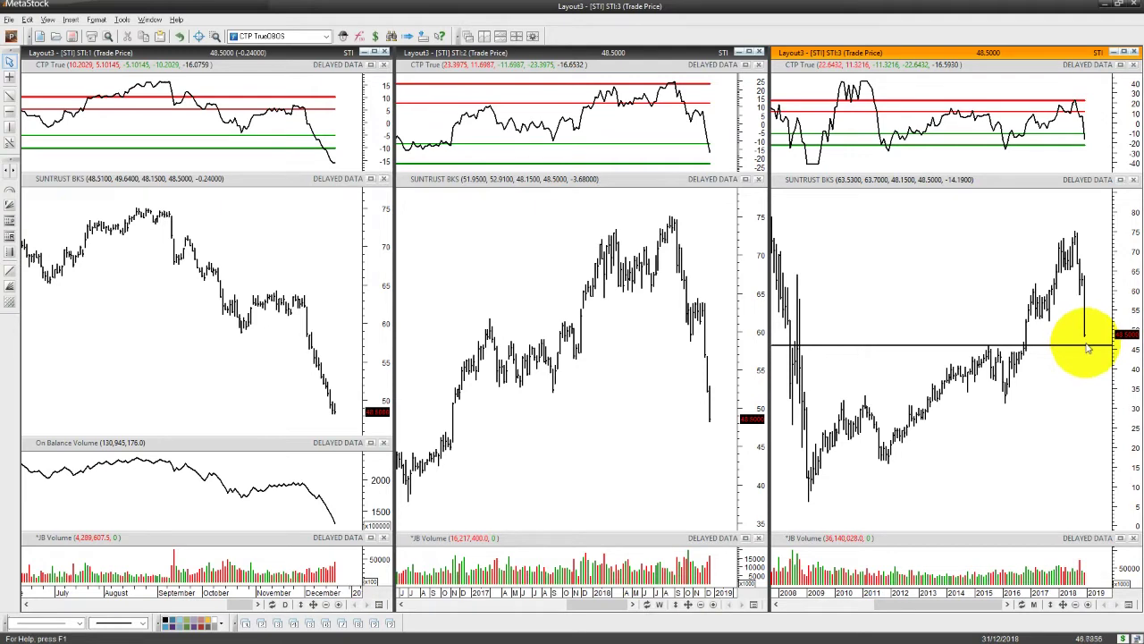
pyautogui.click(1086, 345)
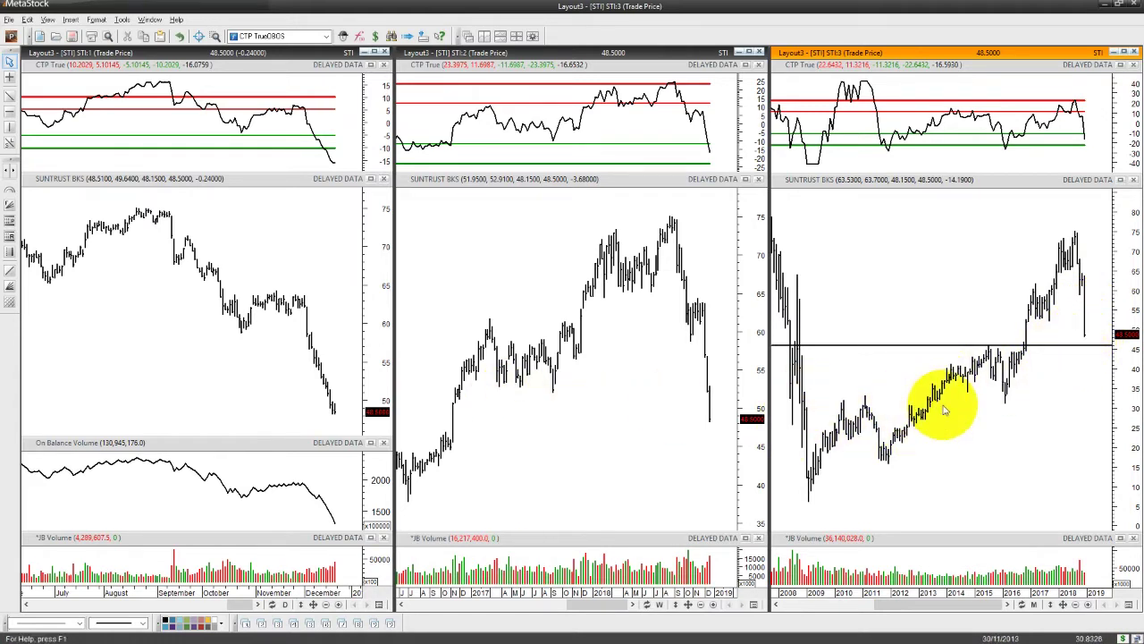
# Step: Close the entire STI layout and set the SunTrust chart aside below the Exxon Mobil chart
pyautogui.click(758, 51)
pyautogui.click(516, 352)
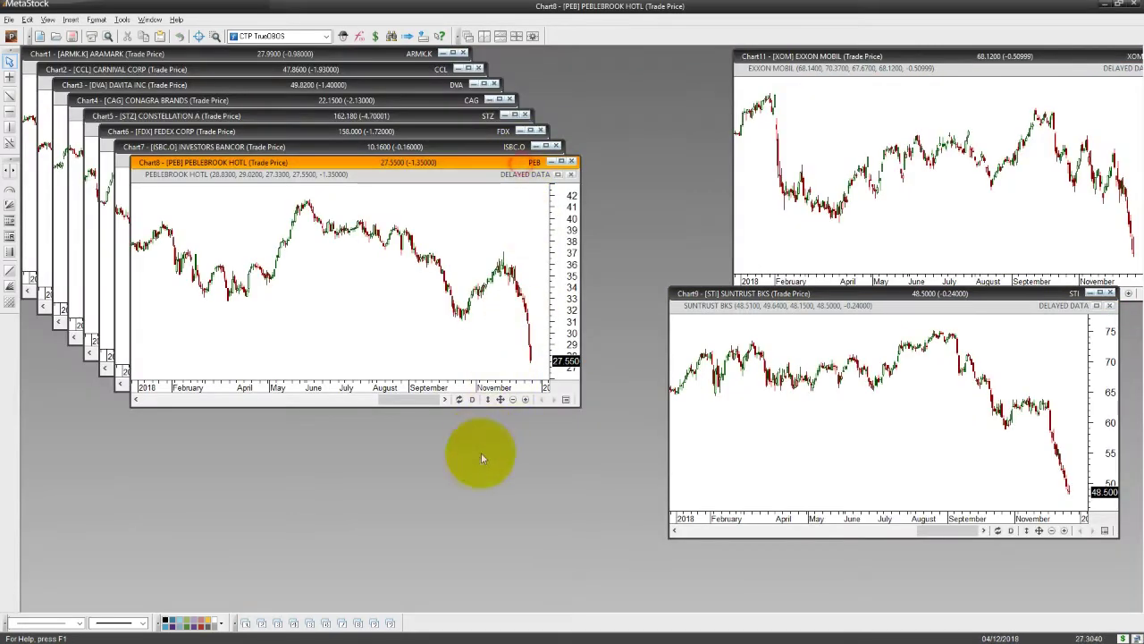
# Step: Review Pebblebrook in the three-chart layout, and discard both its layout and its chart without saving
pyautogui.click(295, 620)
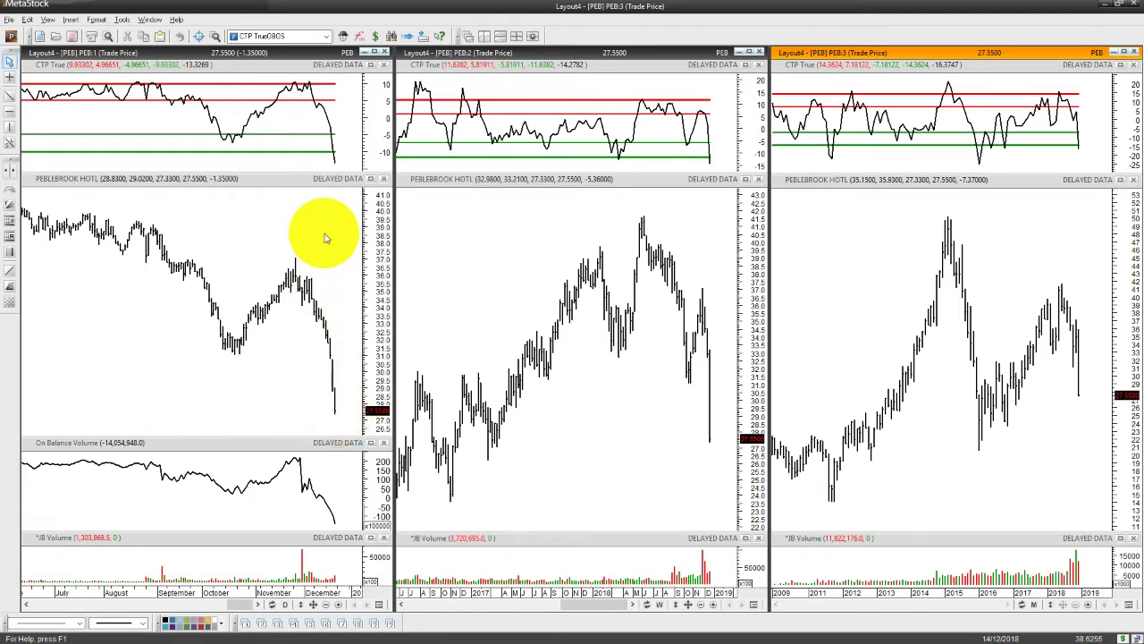
pyautogui.click(384, 52)
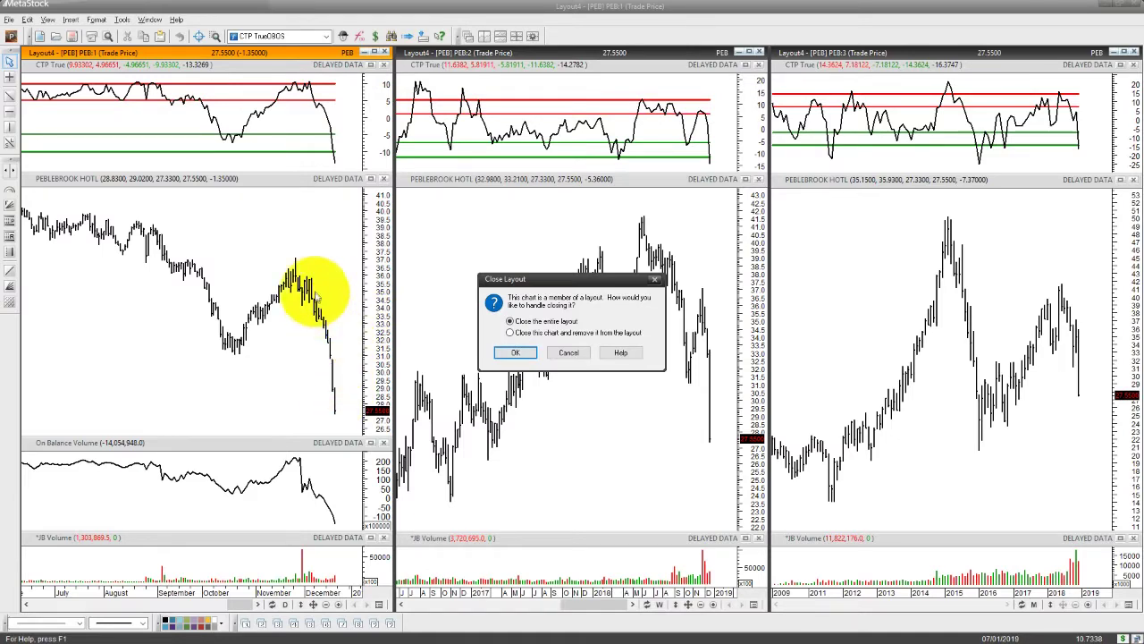
pyautogui.click(516, 352)
pyautogui.click(566, 356)
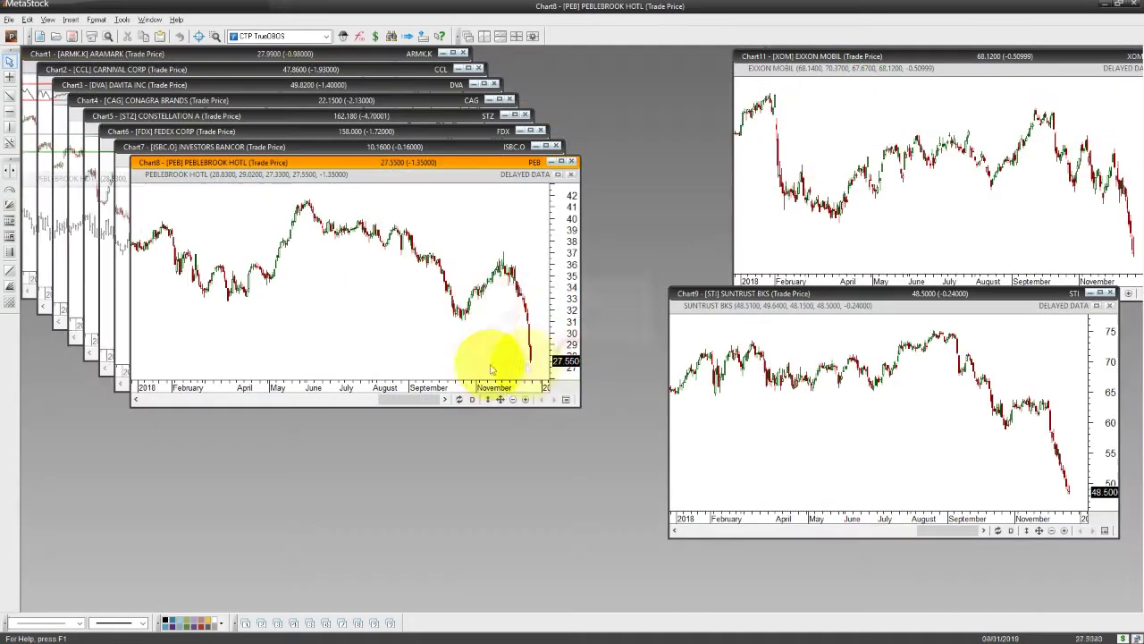
pyautogui.click(572, 162)
pyautogui.click(605, 354)
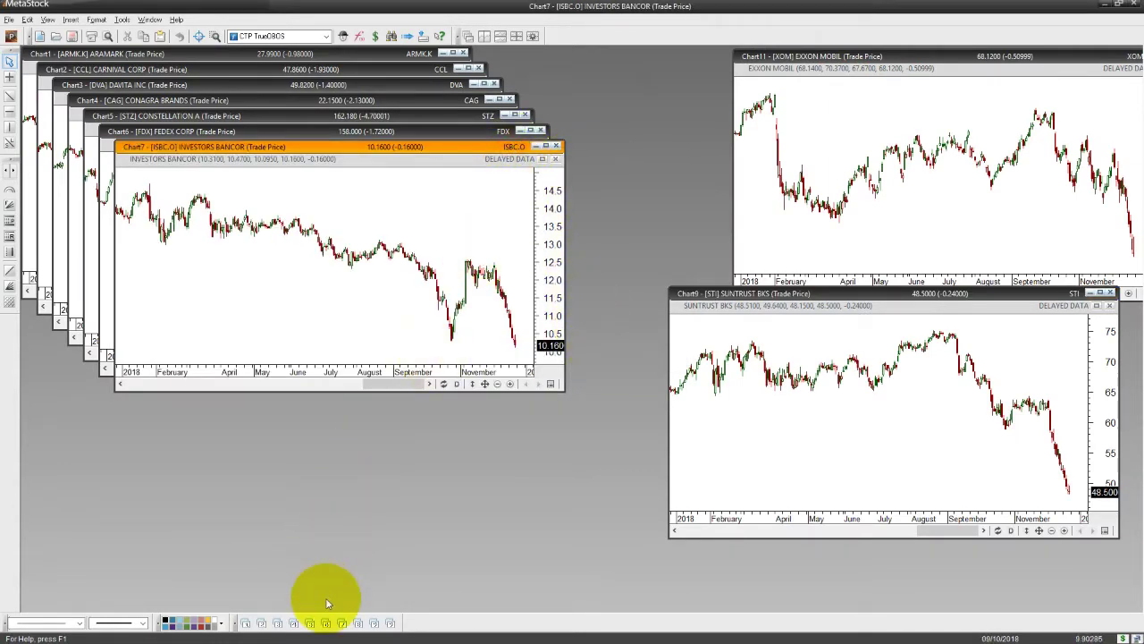
# Step: Apply the three-chart layout to the Investors Bancor chart and draw a horizontal line at the previous low, about 10.3, on the daily chart
pyautogui.click(295, 623)
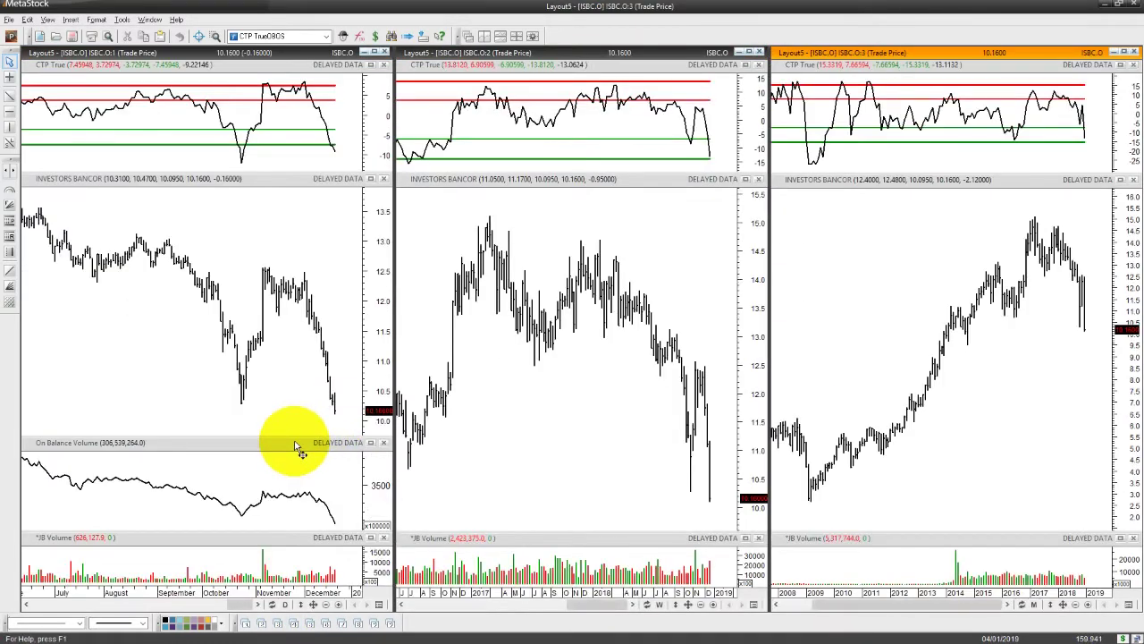
pyautogui.click(10, 112)
pyautogui.click(299, 404)
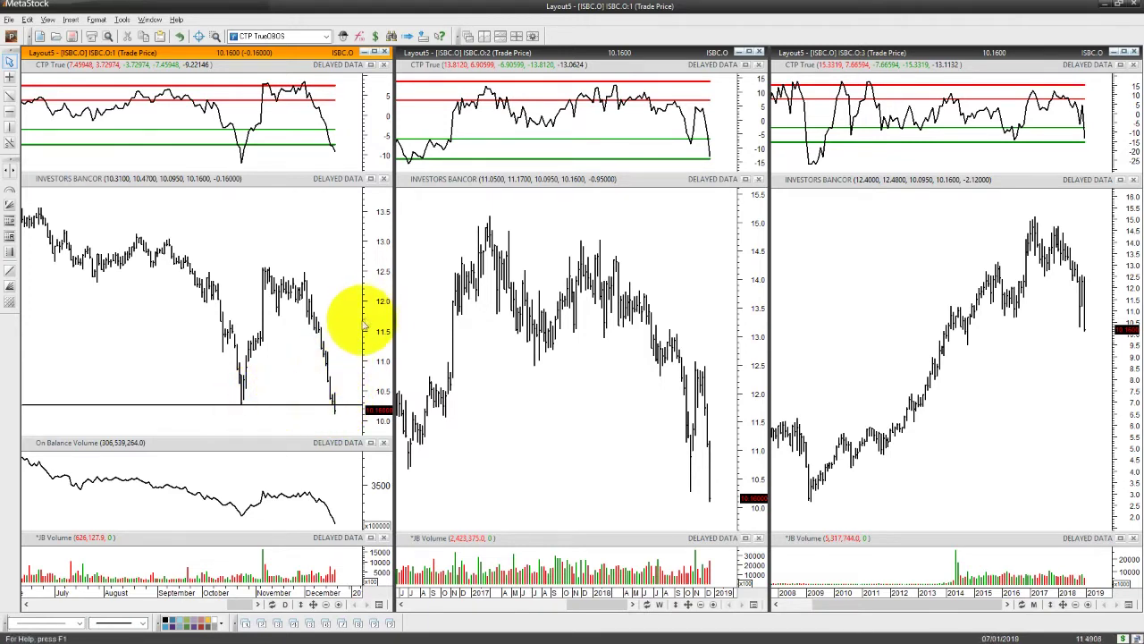
# Step: Close the entire ISBC.O layout and set the Investors Bancor chart aside over the SunTrust chart
pyautogui.click(384, 52)
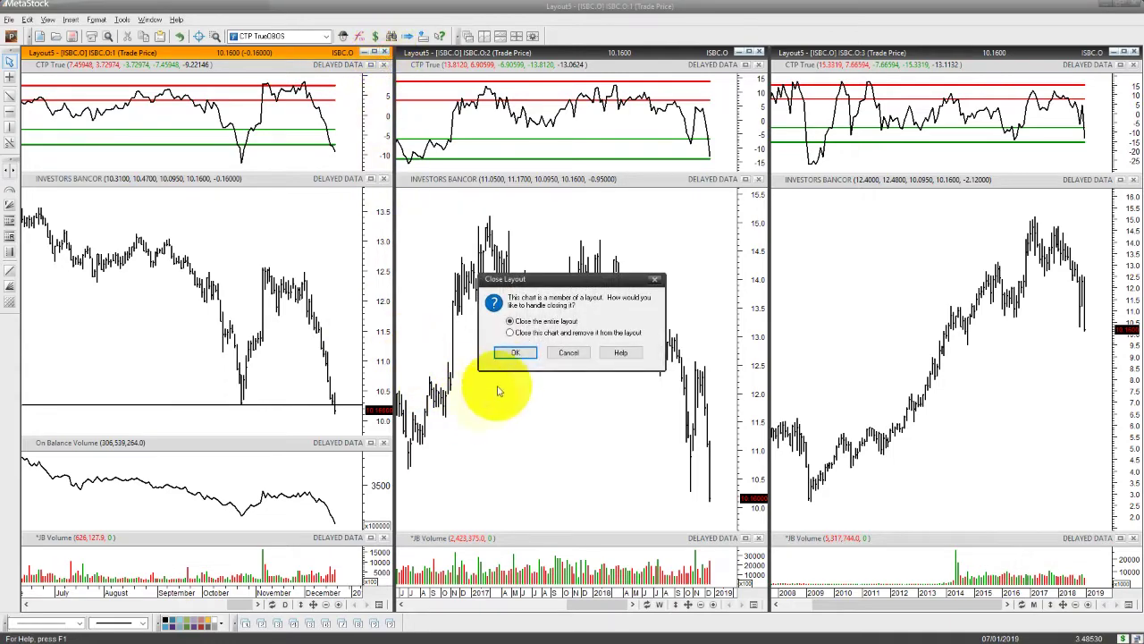
pyautogui.click(521, 352)
pyautogui.click(524, 353)
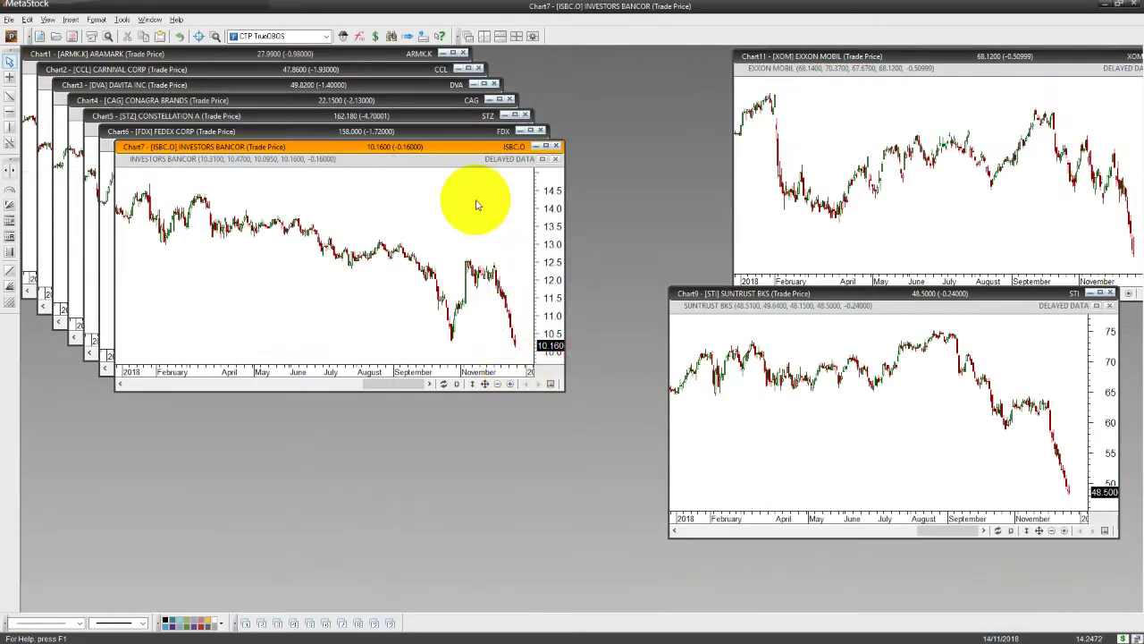
pyautogui.moveTo(459, 153); pyautogui.dragTo(1002, 341)
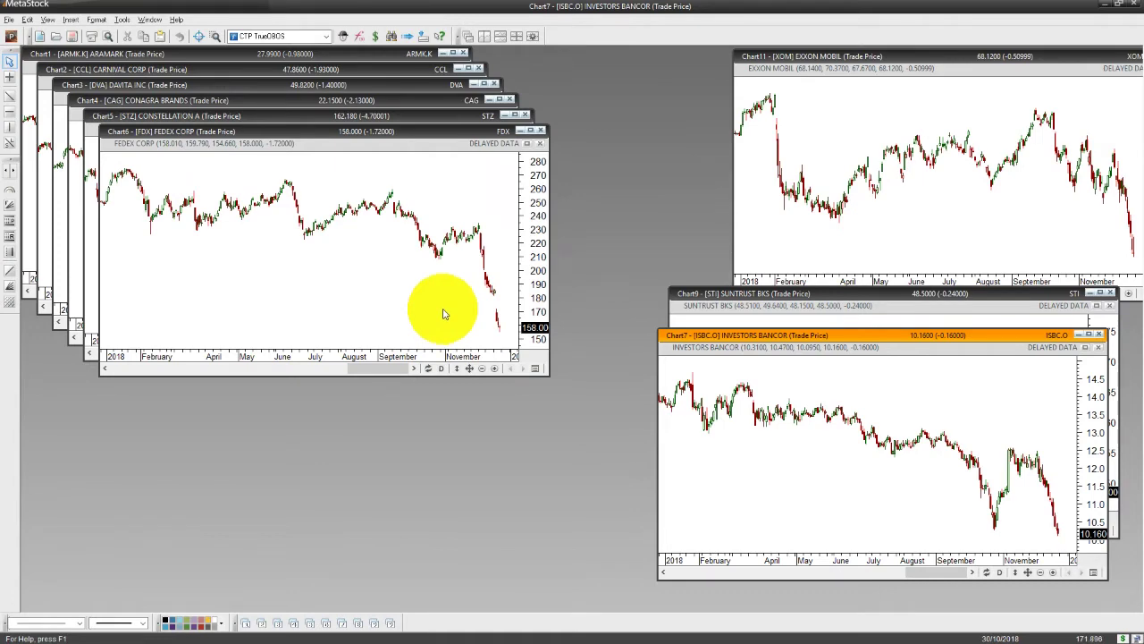
# Step: Close the FedEx chart without saving it
pyautogui.click(540, 130)
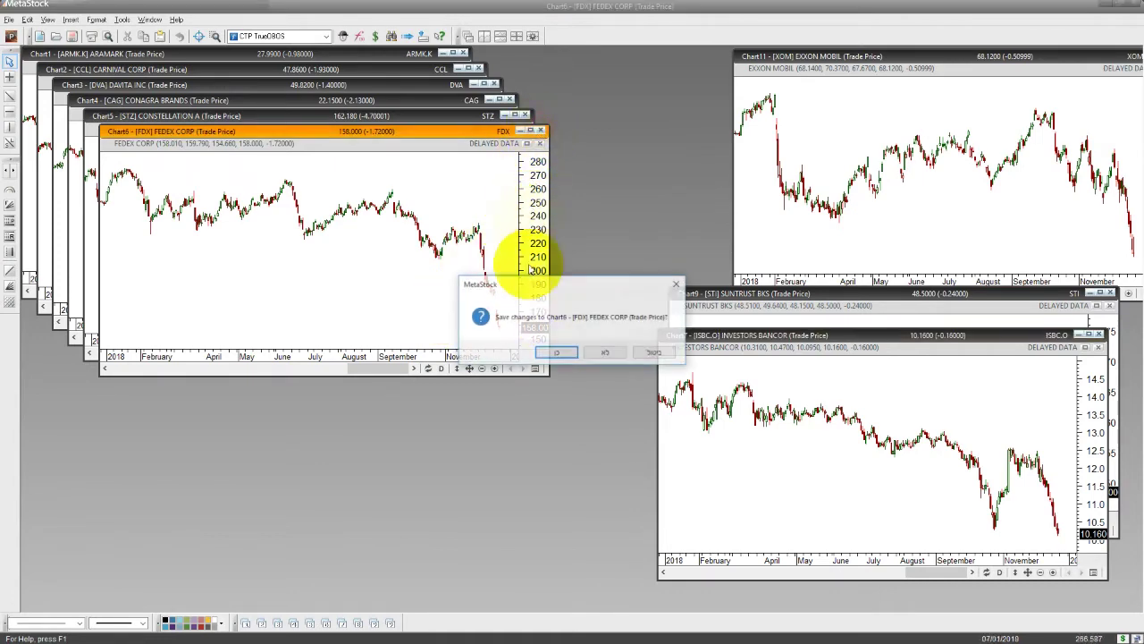
pyautogui.click(594, 354)
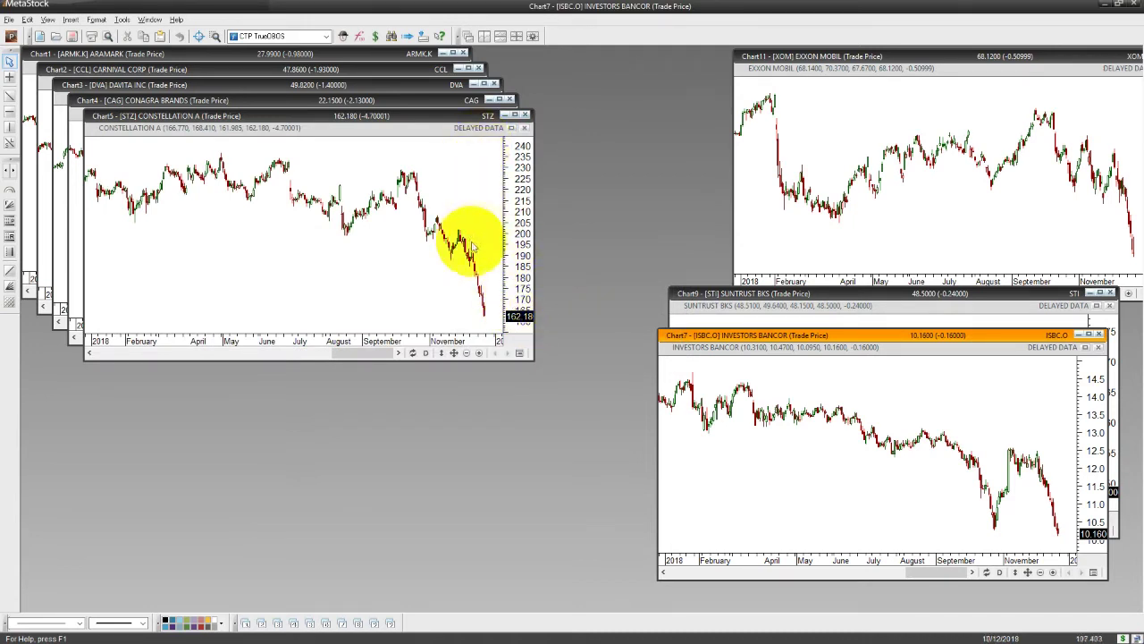
# Step: Apply the three-chart layout to the Constellation chart and draw a horizontal line at the 2016 high, about 174, on the monthly chart
pyautogui.click(483, 136)
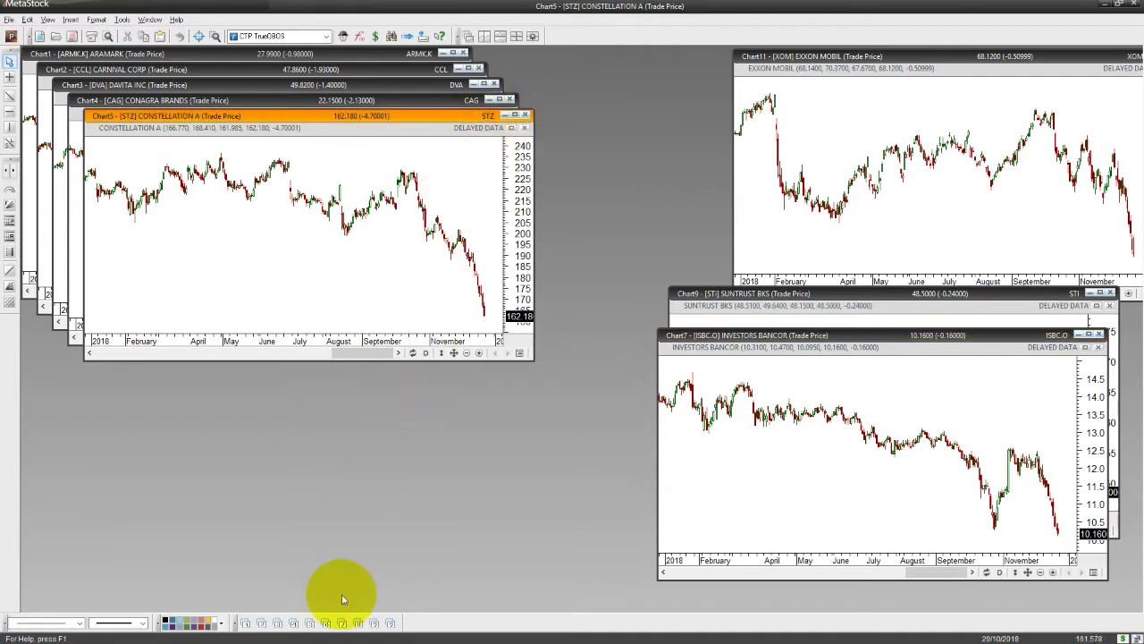
pyautogui.click(298, 625)
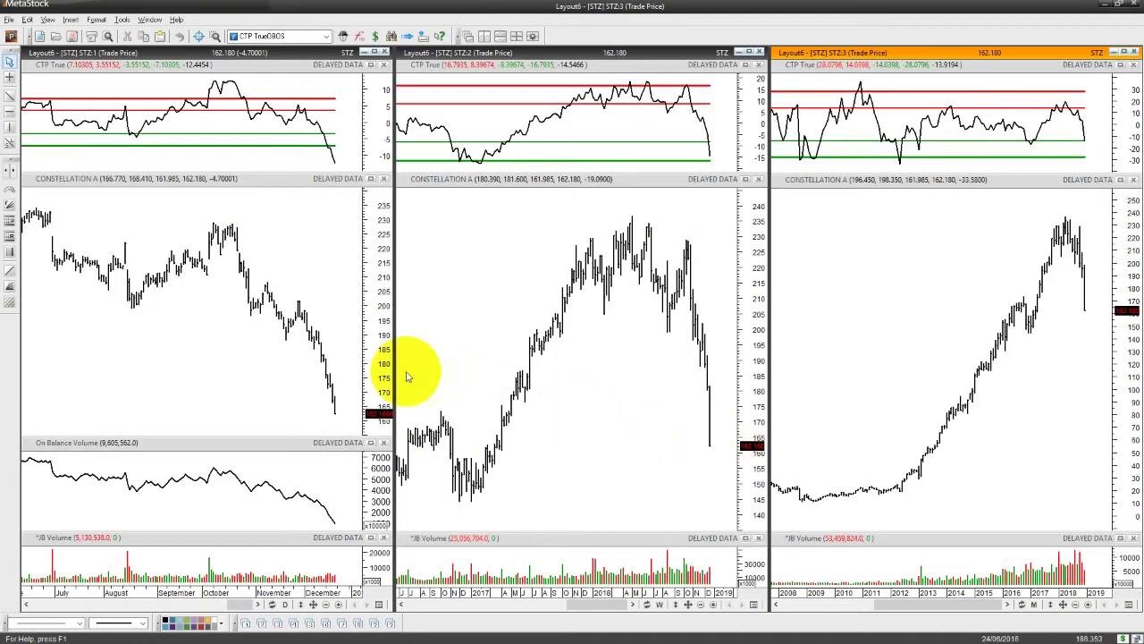
pyautogui.click(9, 110)
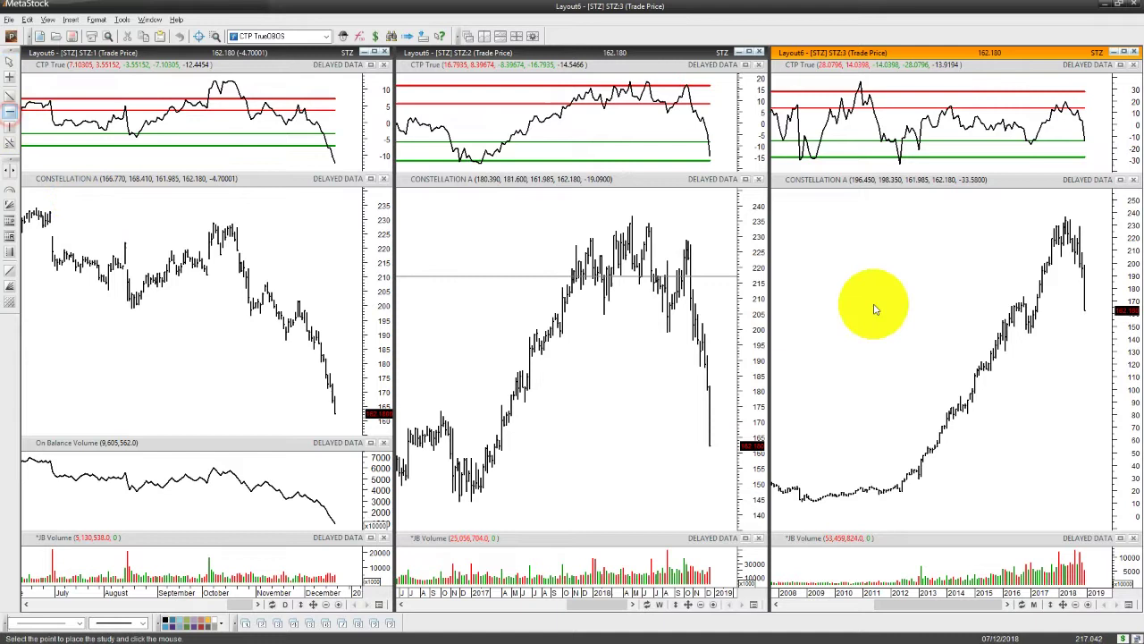
pyautogui.click(1072, 296)
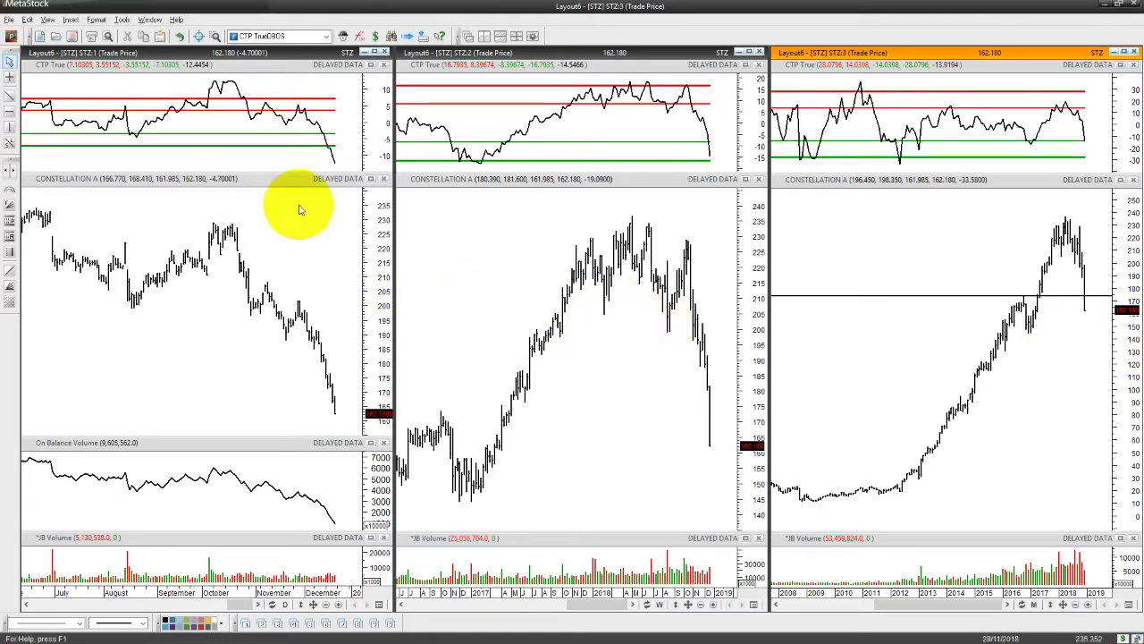
# Step: Close the entire STZ layout without saving and set the Constellation chart aside above the Investors Bancor chart
pyautogui.click(333, 154)
pyautogui.hotkey('ctrl', 'F4')
pyautogui.click(515, 353)
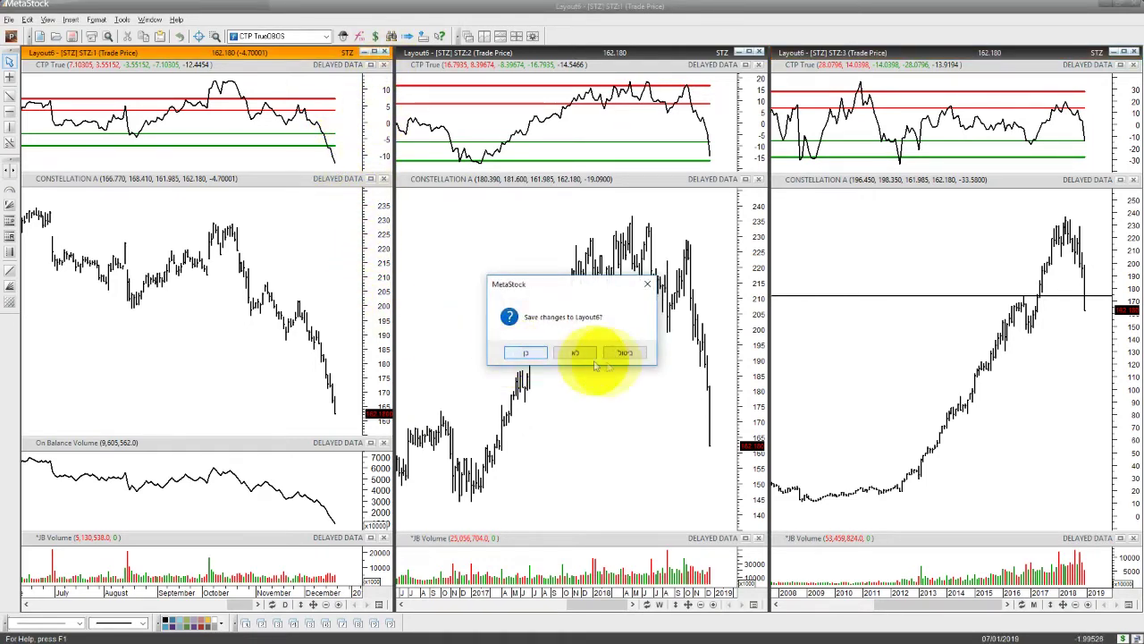
pyautogui.click(582, 354)
pyautogui.moveTo(432, 134); pyautogui.dragTo(950, 69)
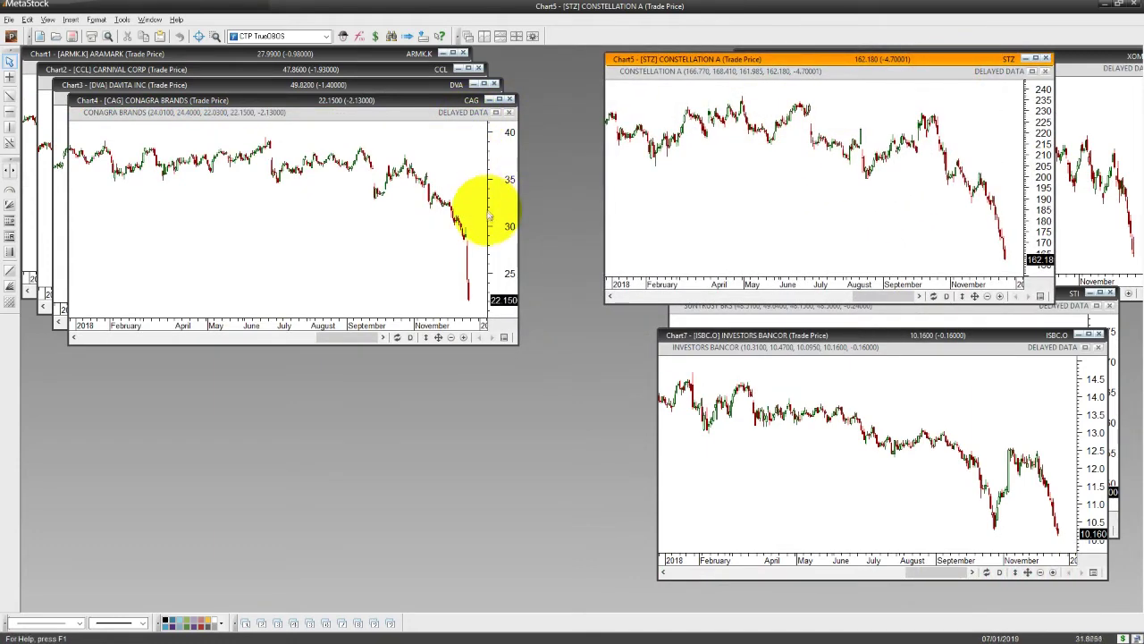
# Step: Check the December price drop on the Conagra Brands chart and apply the three-chart layout to it
pyautogui.moveTo(470, 284)
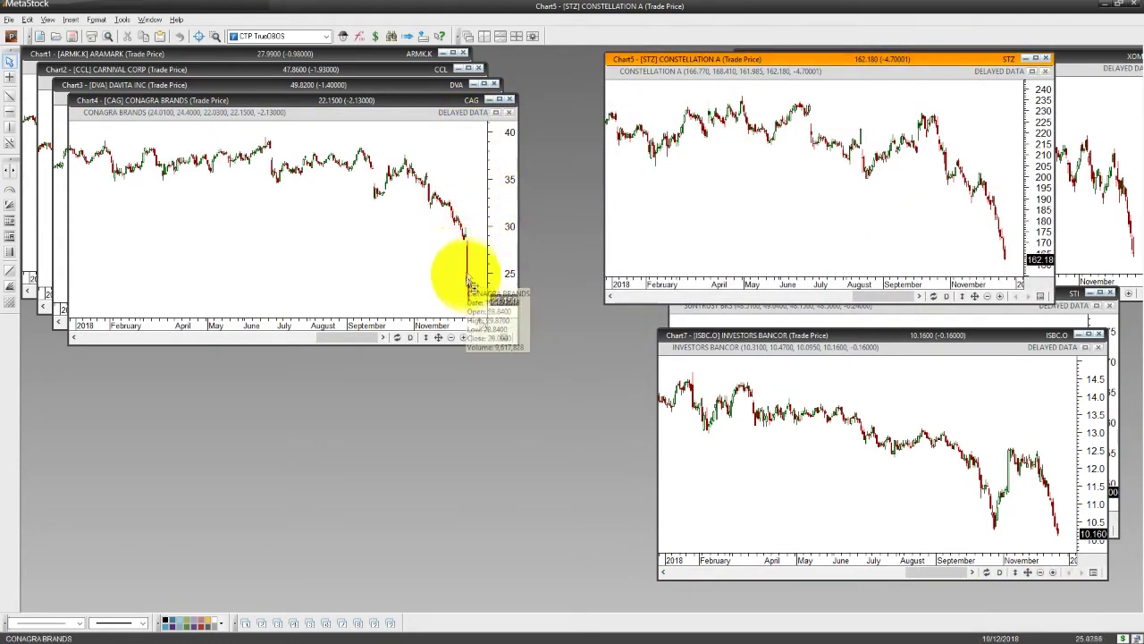
pyautogui.click(467, 253)
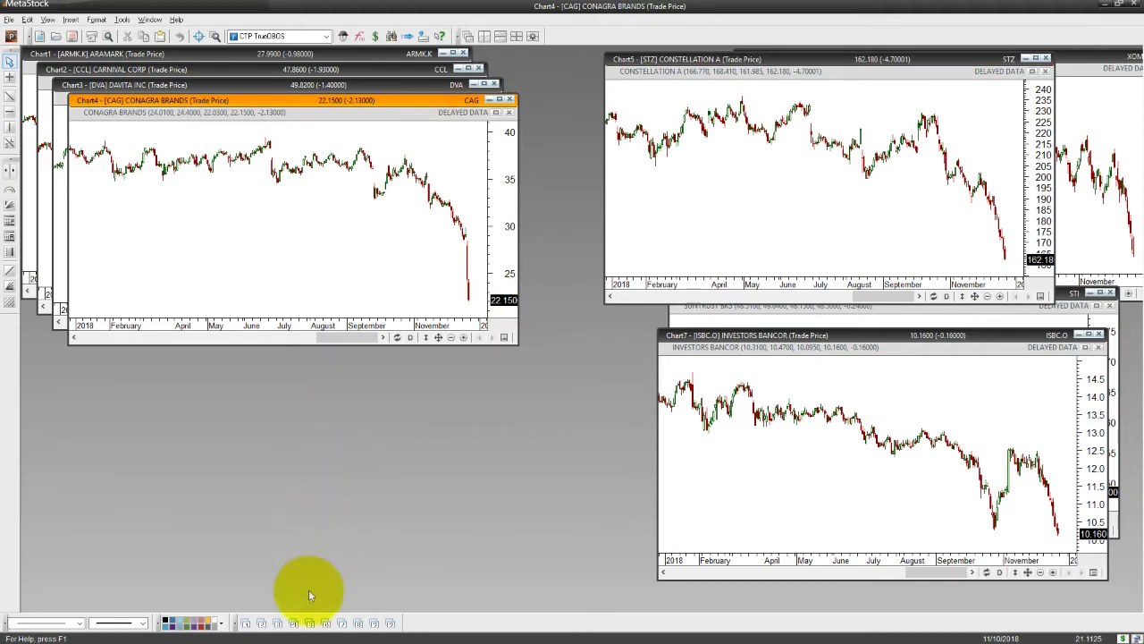
pyautogui.click(294, 623)
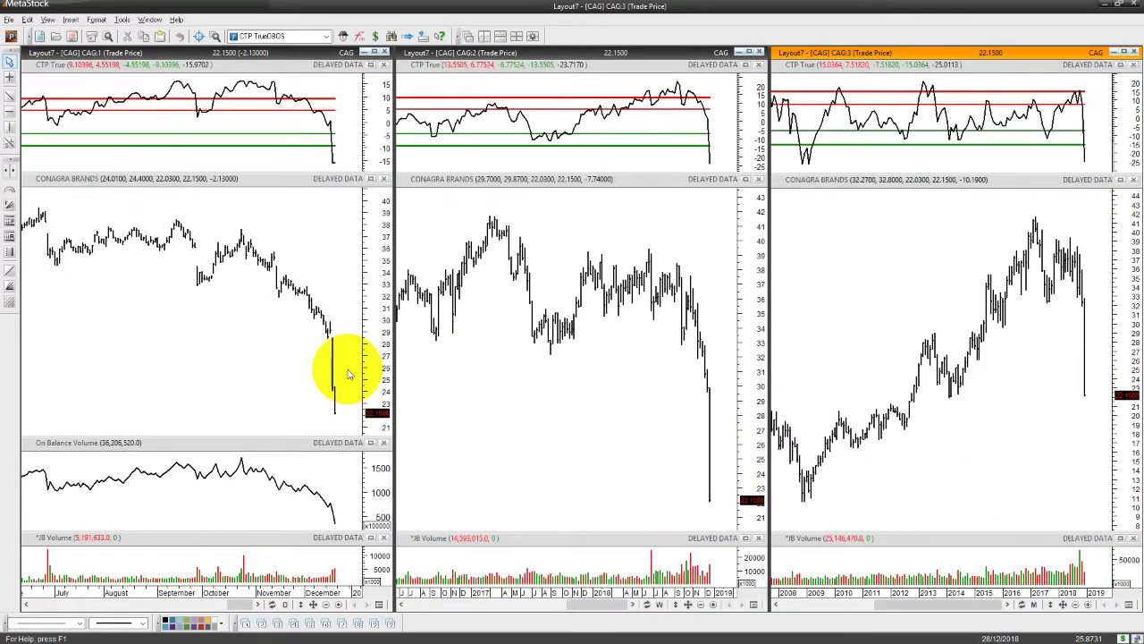
# Step: Close the entire CAG layout and the remaining Conagra Brands chart without saving them
pyautogui.moveTo(336, 143)
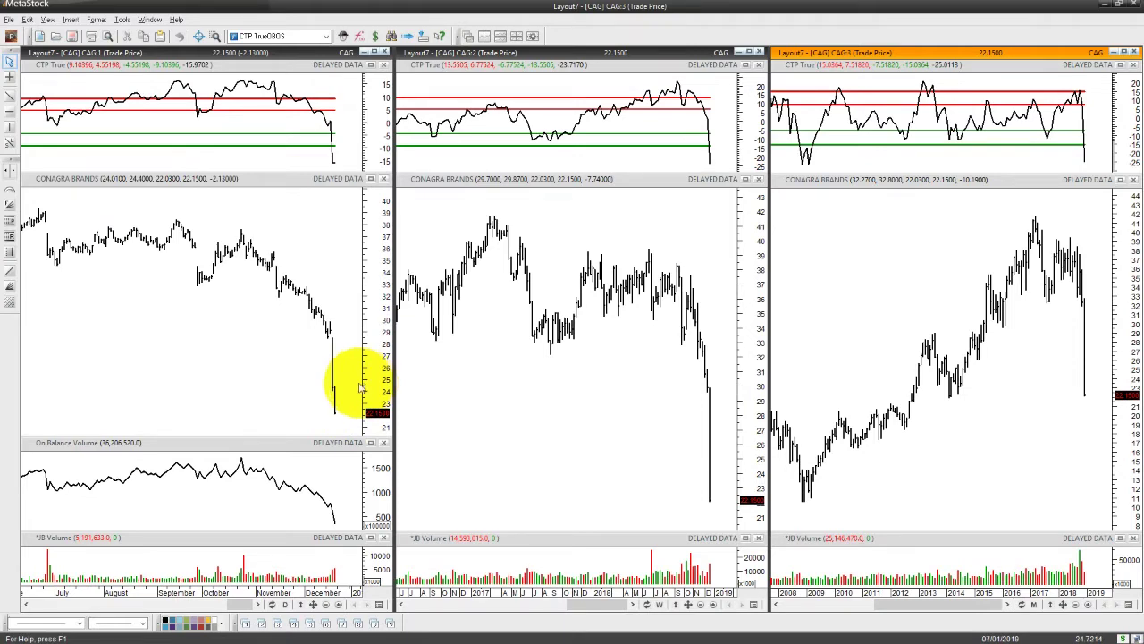
pyautogui.click(384, 52)
pyautogui.click(523, 353)
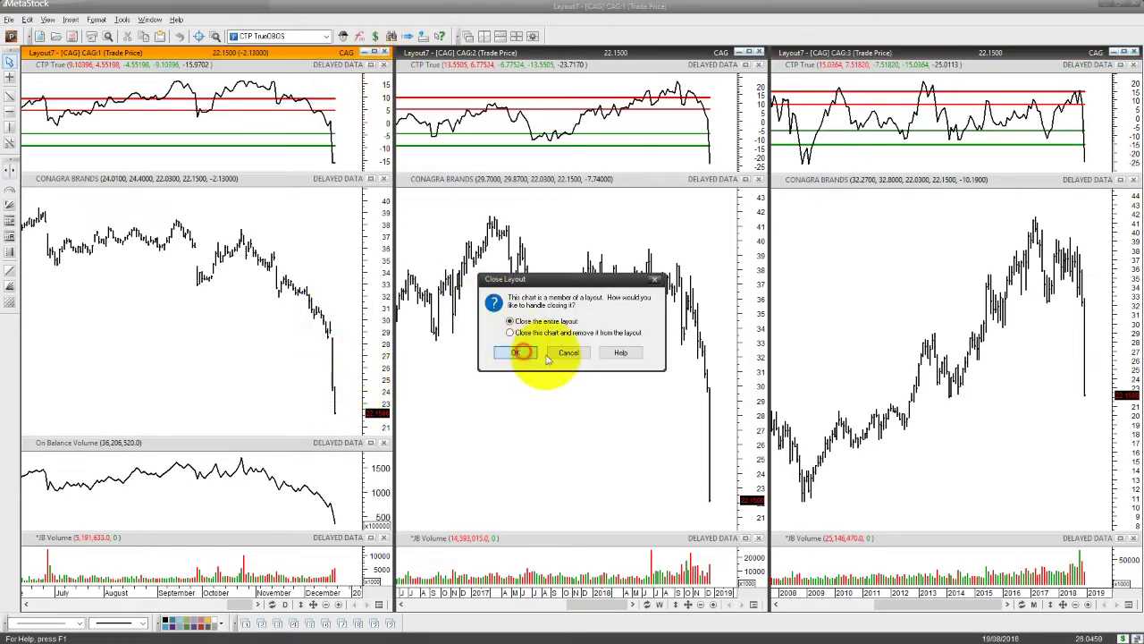
pyautogui.click(577, 352)
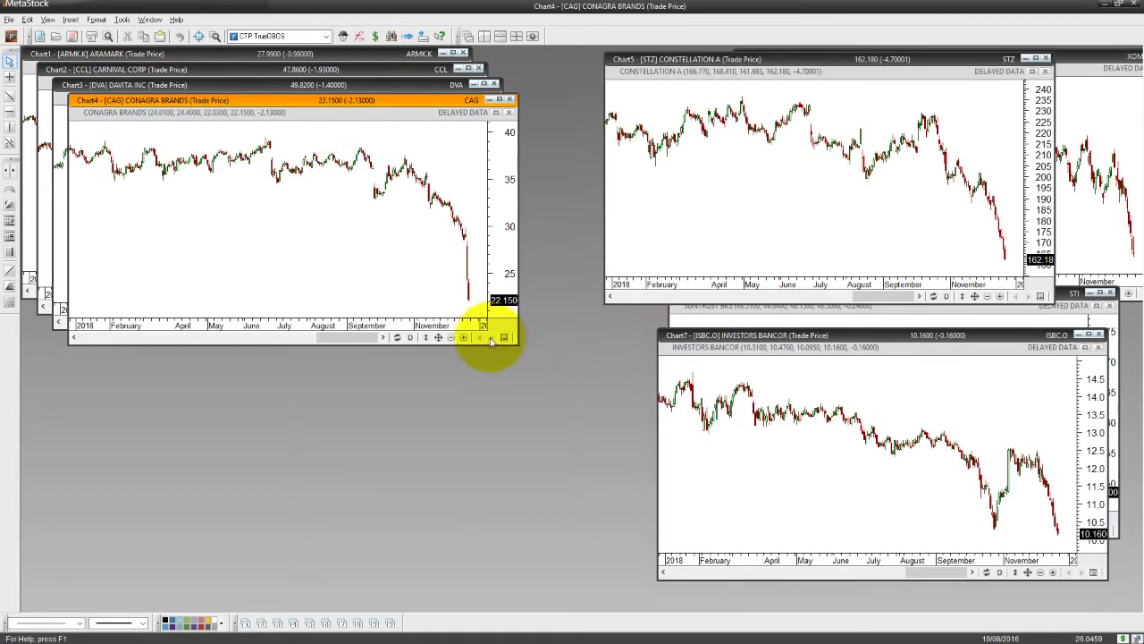
pyautogui.click(509, 99)
pyautogui.click(601, 349)
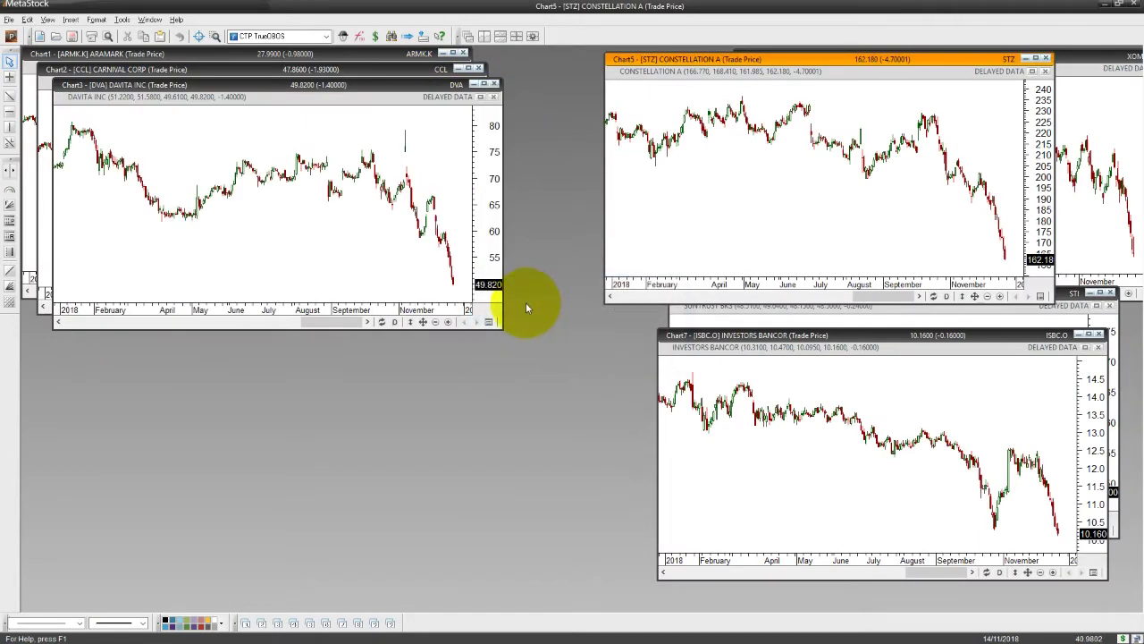
# Step: Apply the three-chart layout to the DaVita chart and draw a horizontal line at the late-2017 low, about 52.5, on the weekly chart
pyautogui.click(413, 143)
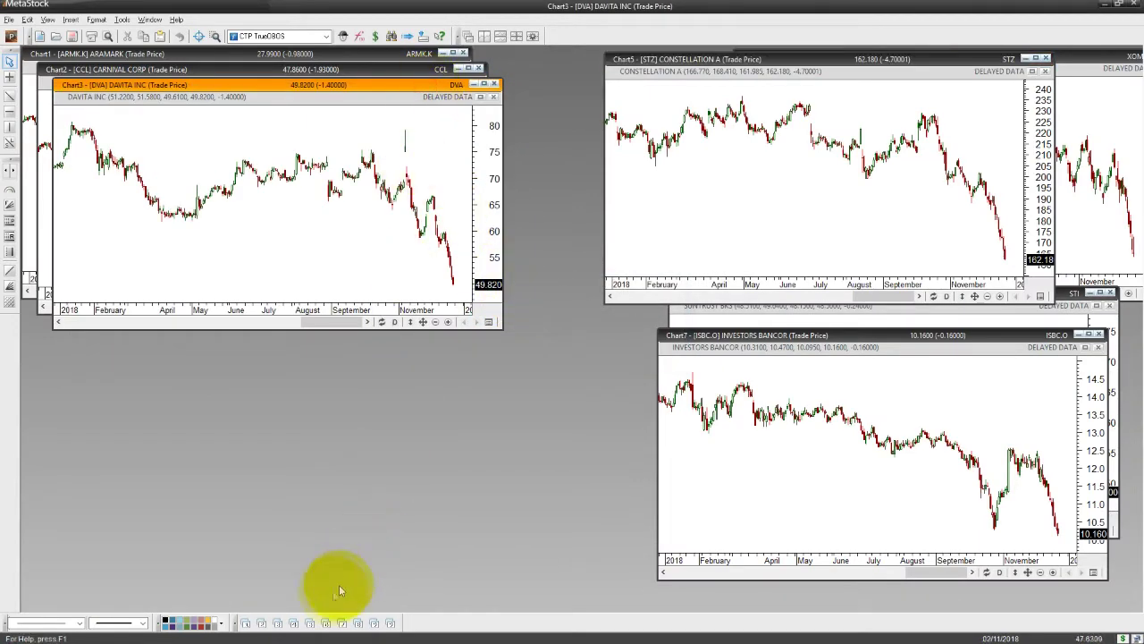
pyautogui.click(293, 625)
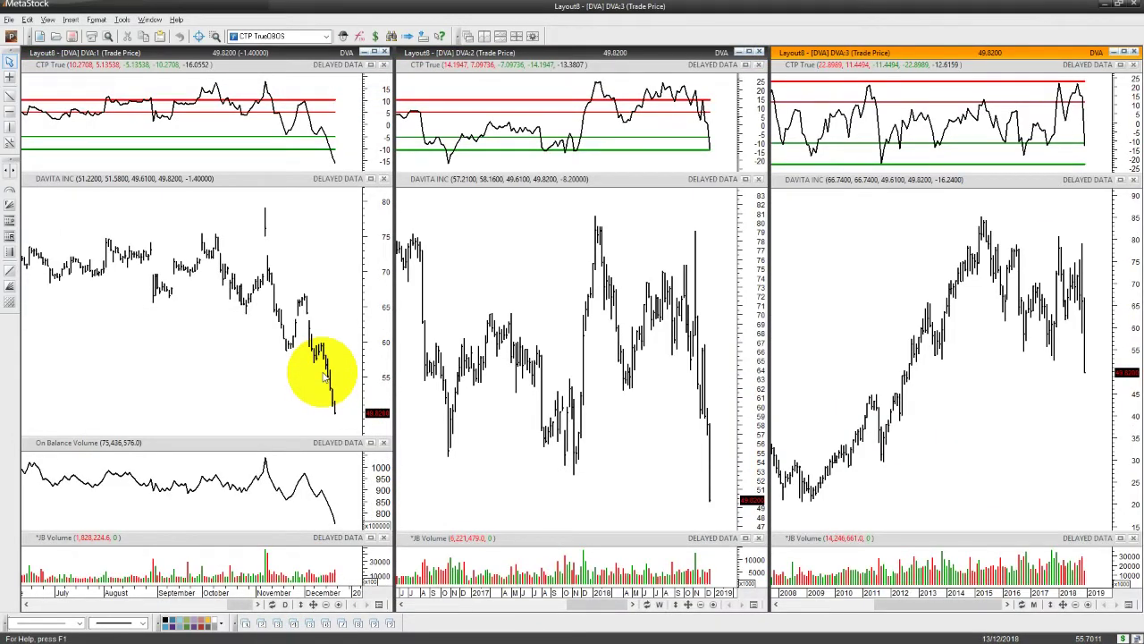
pyautogui.click(9, 111)
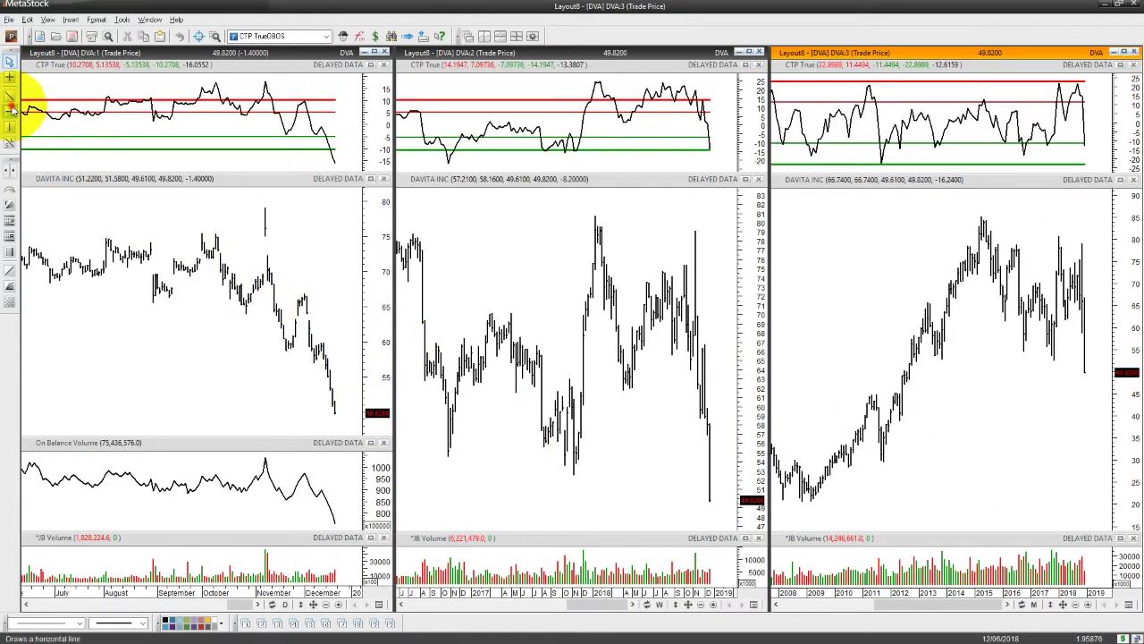
pyautogui.click(637, 474)
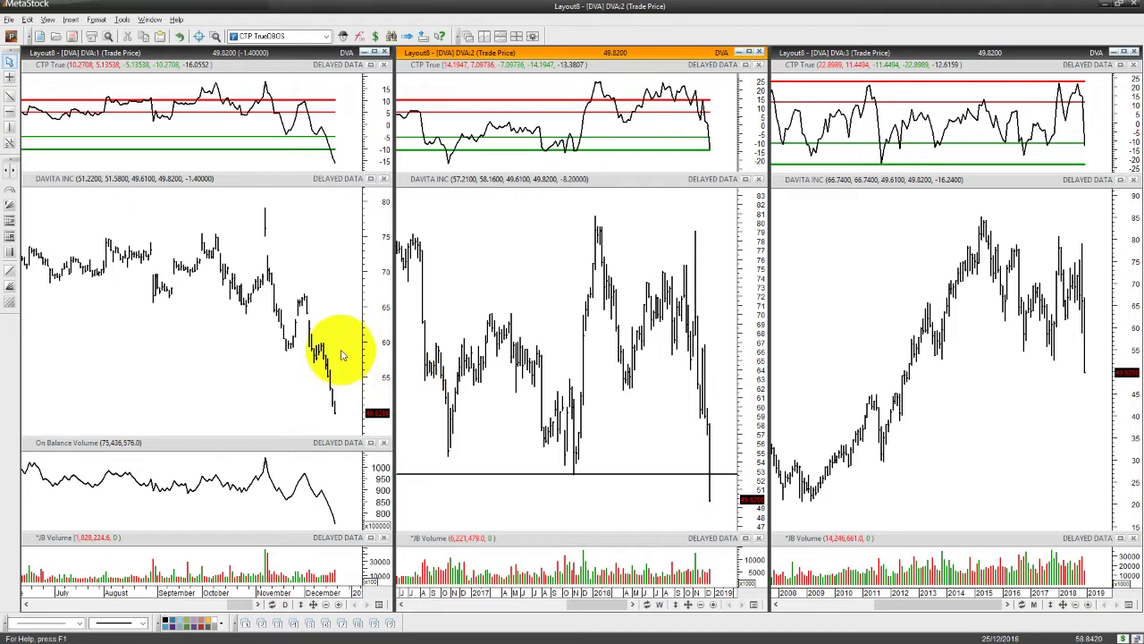
# Step: Close the entire DVA layout without saving and set the DaVita chart aside over the Investors Bancor chart
pyautogui.click(384, 52)
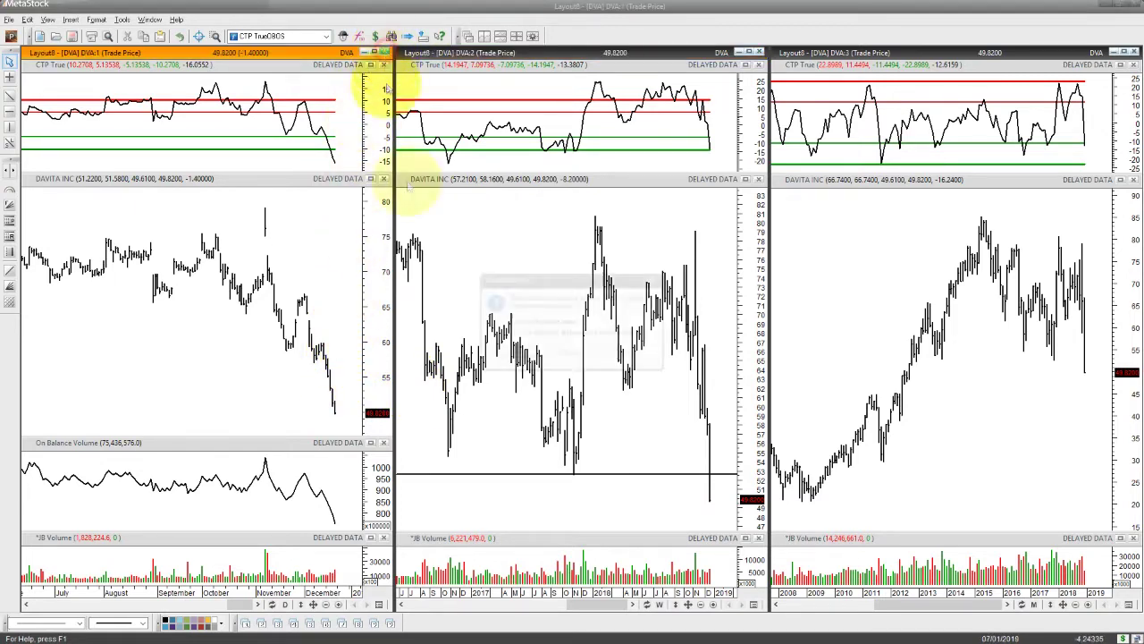
pyautogui.click(525, 353)
pyautogui.click(566, 357)
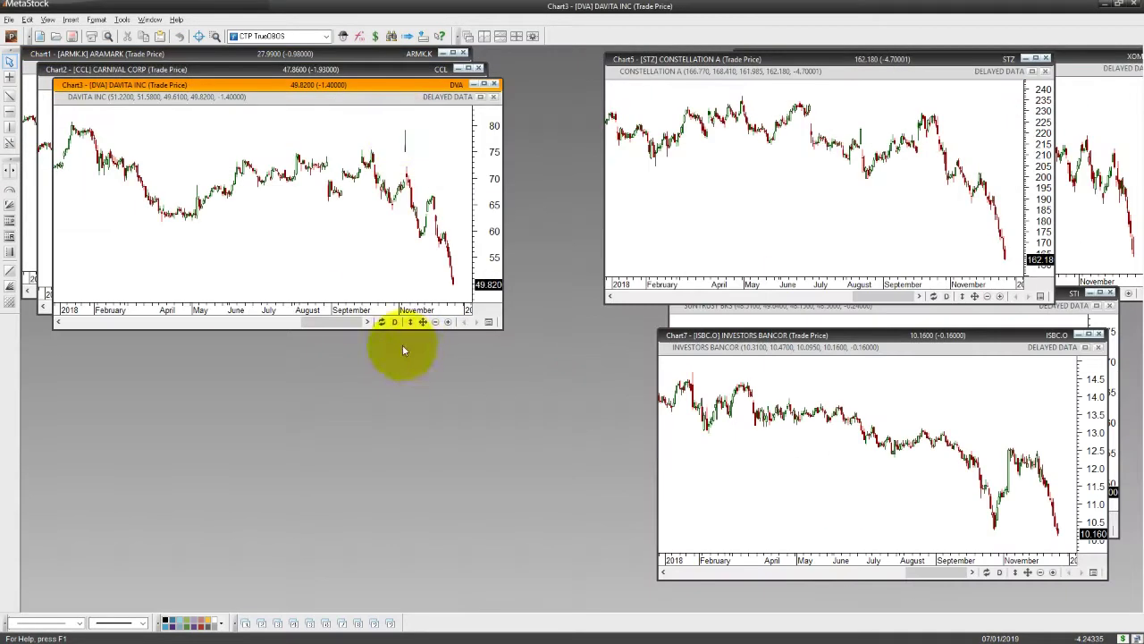
pyautogui.moveTo(407, 111); pyautogui.dragTo(932, 352)
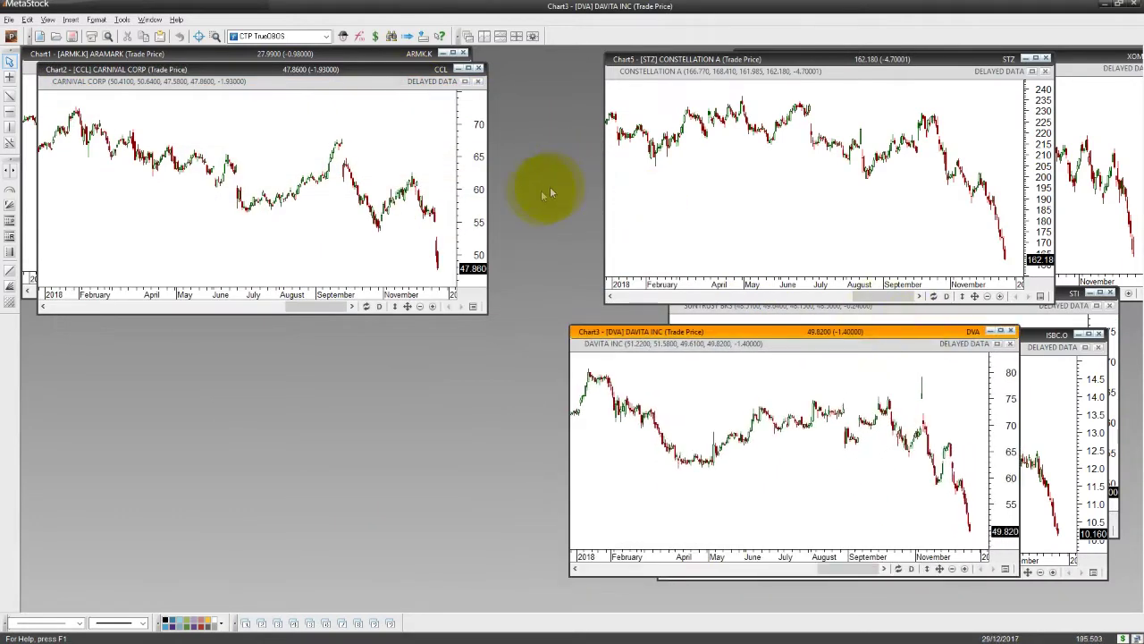
# Step: Close the Carnival chart without saving and apply the three-chart layout to the Aramark chart
pyautogui.click(478, 69)
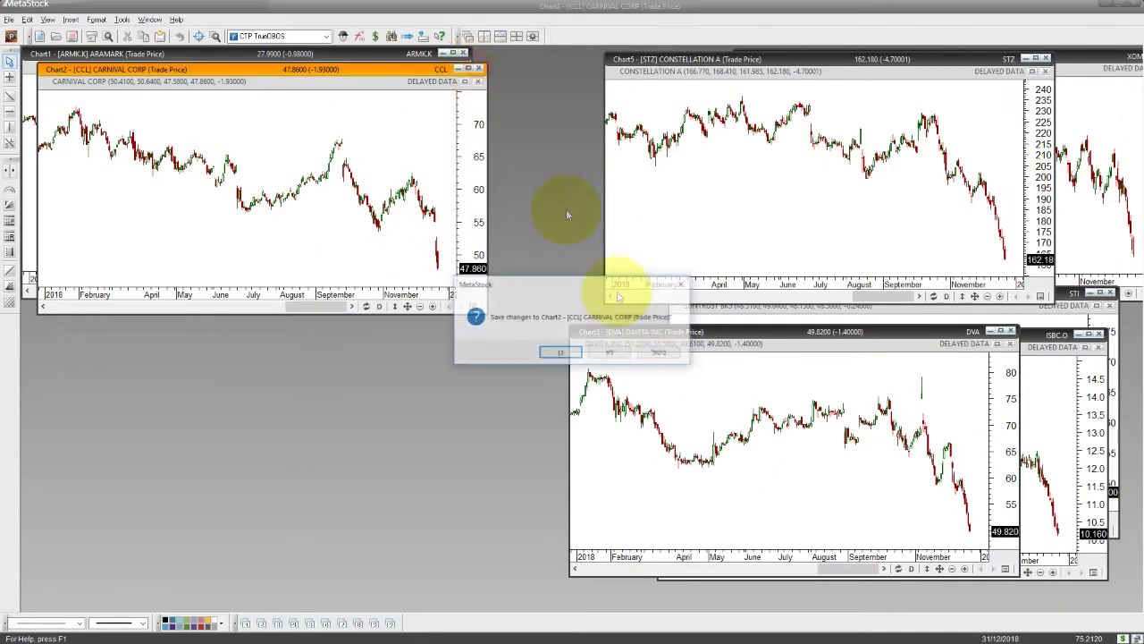
pyautogui.click(615, 362)
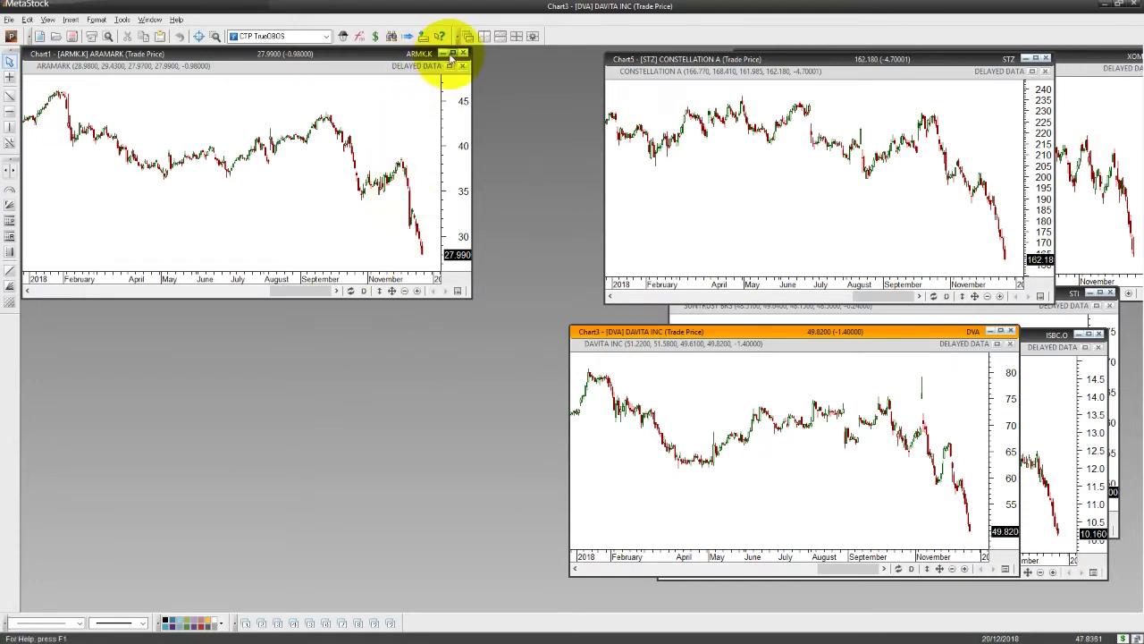
pyautogui.click(388, 72)
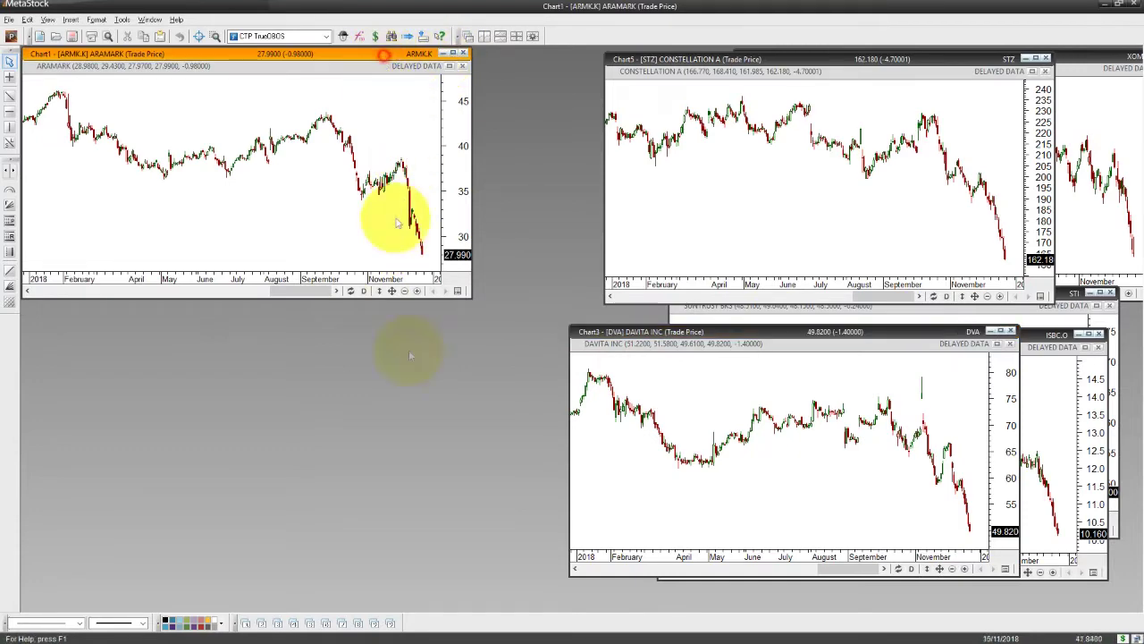
pyautogui.click(294, 623)
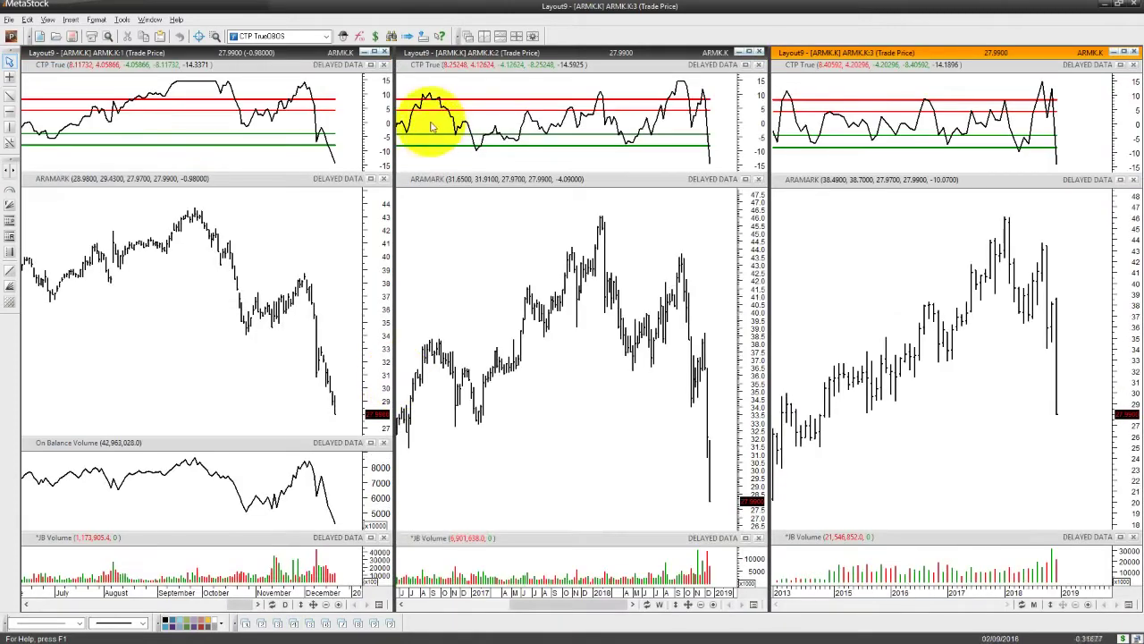
# Step: Close the entire Aramark layout without saving and tile the remaining chart windows
pyautogui.click(384, 52)
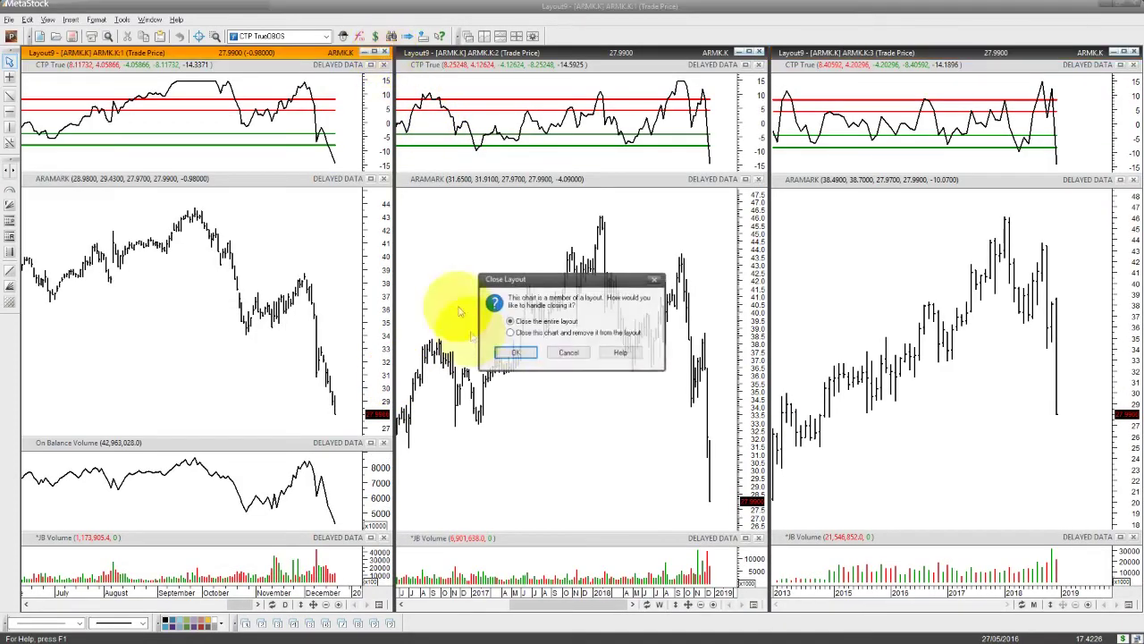
pyautogui.click(527, 353)
pyautogui.click(576, 358)
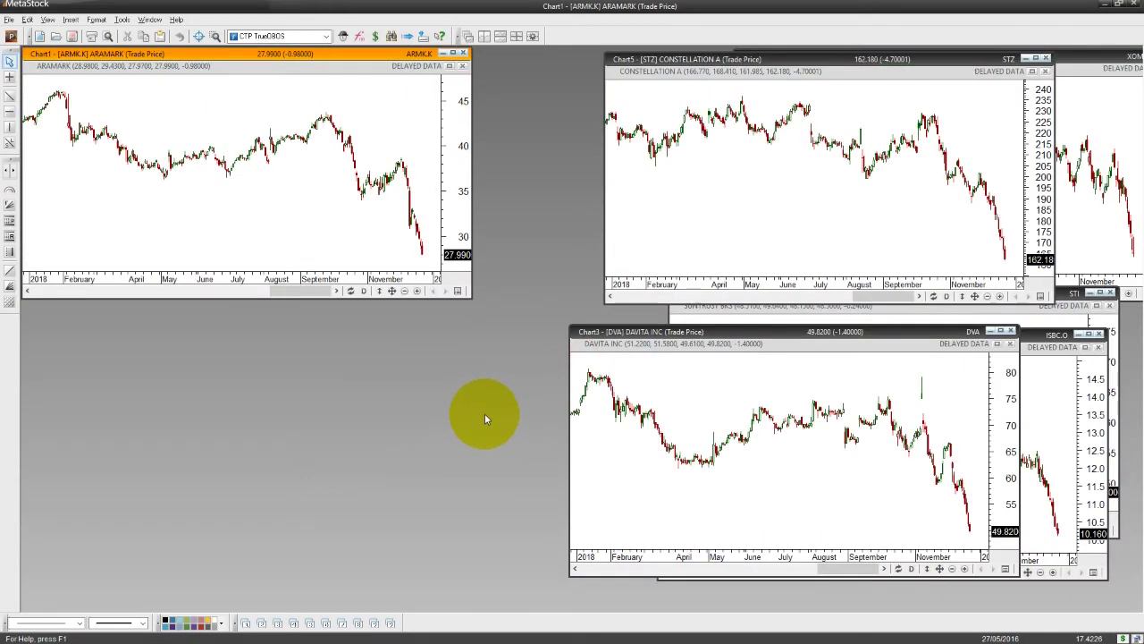
pyautogui.click(501, 37)
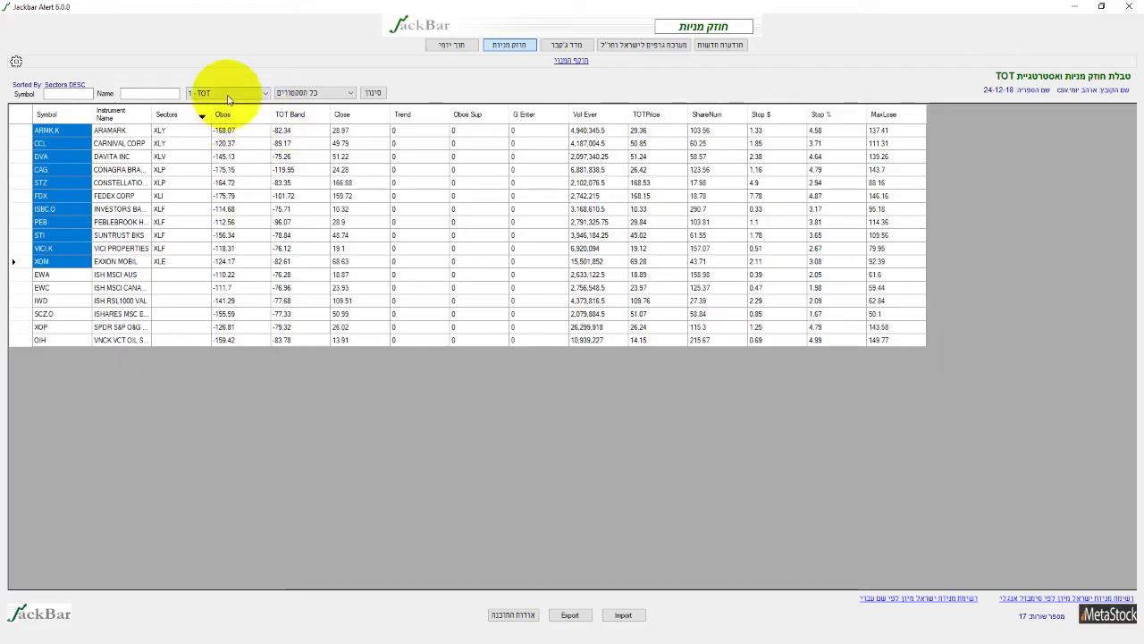
# Step: In JackBar Alert, show the 2 - Support list and filter it to OBOS below -80 with the TOT band limit cleared
pyautogui.click(223, 93)
pyautogui.click(223, 121)
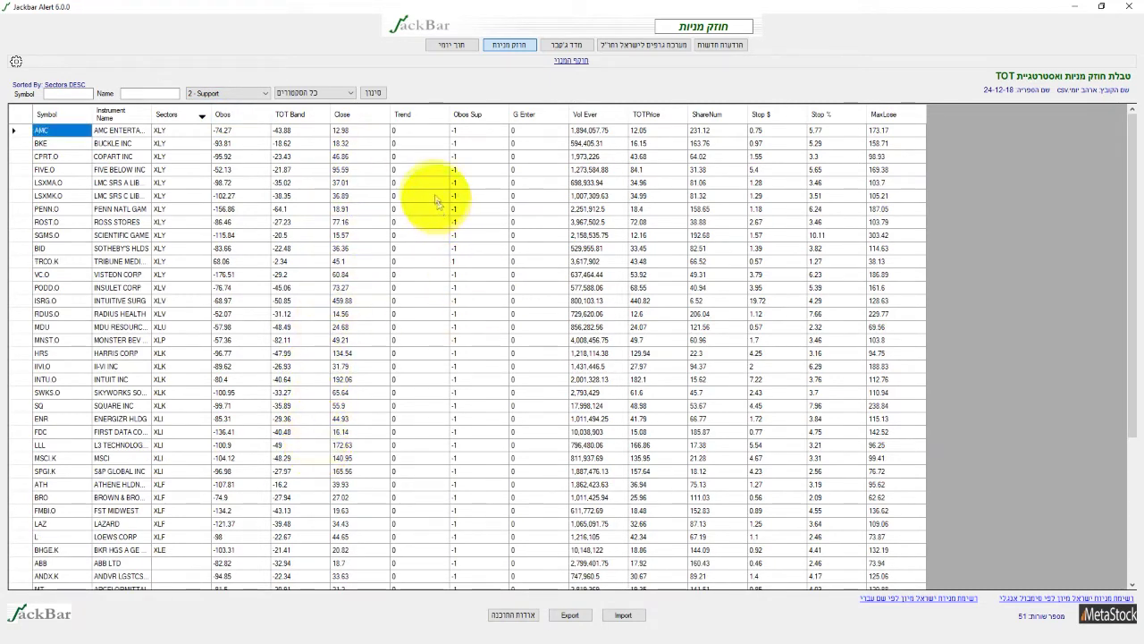
pyautogui.click(373, 93)
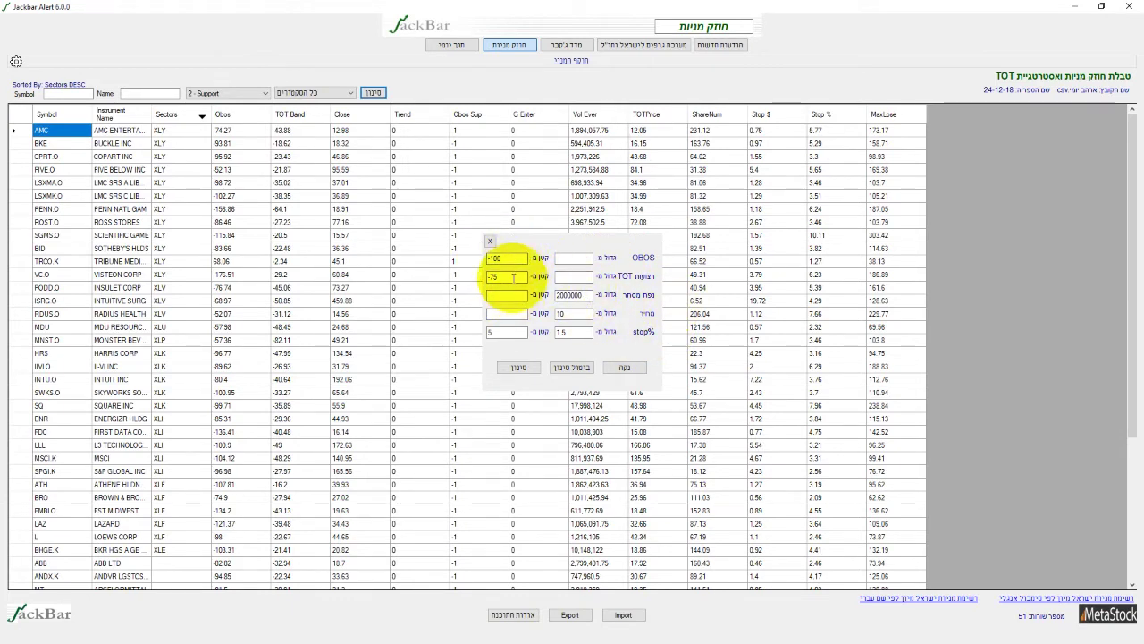
pyautogui.moveTo(514, 277); pyautogui.dragTo(476, 279)
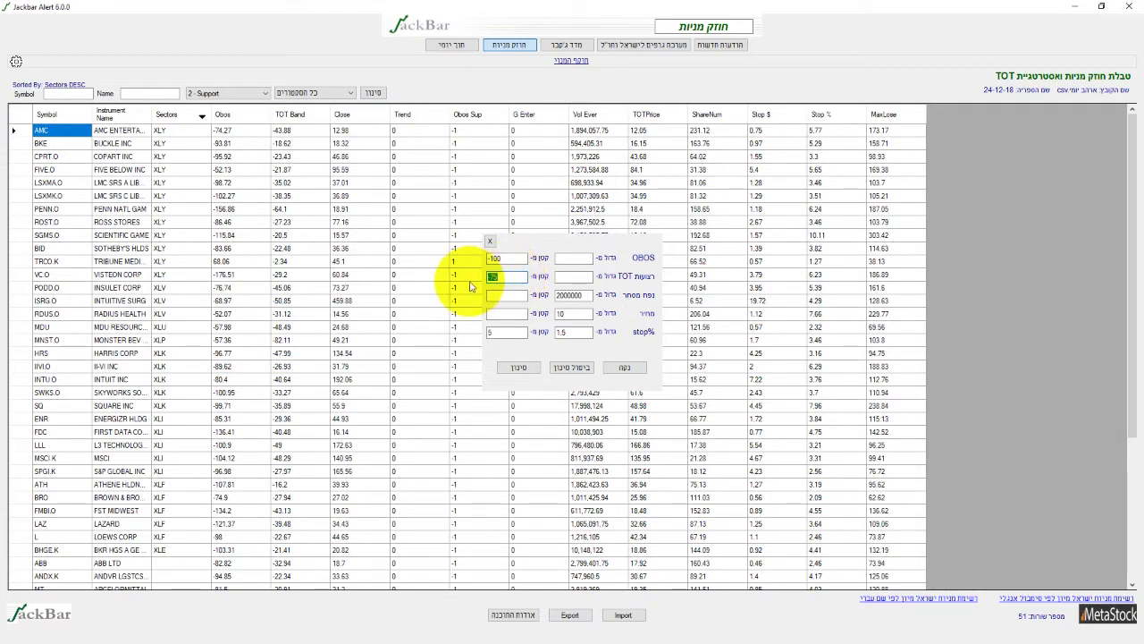
pyautogui.moveTo(506, 257); pyautogui.dragTo(473, 258)
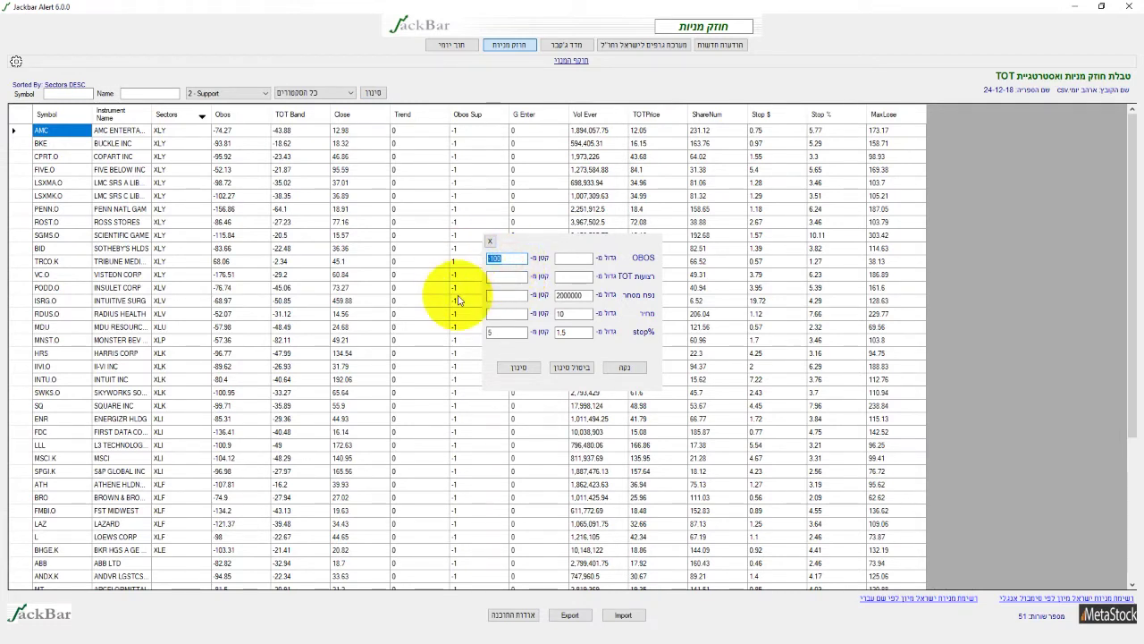
pyautogui.press('BackSpace')
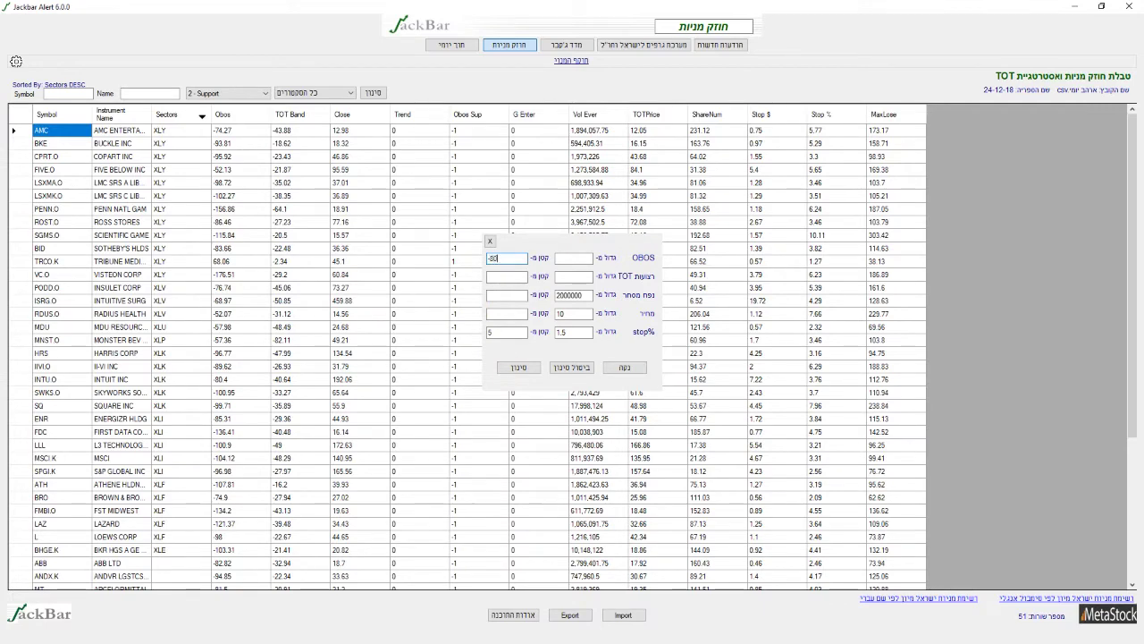
pyautogui.click(519, 367)
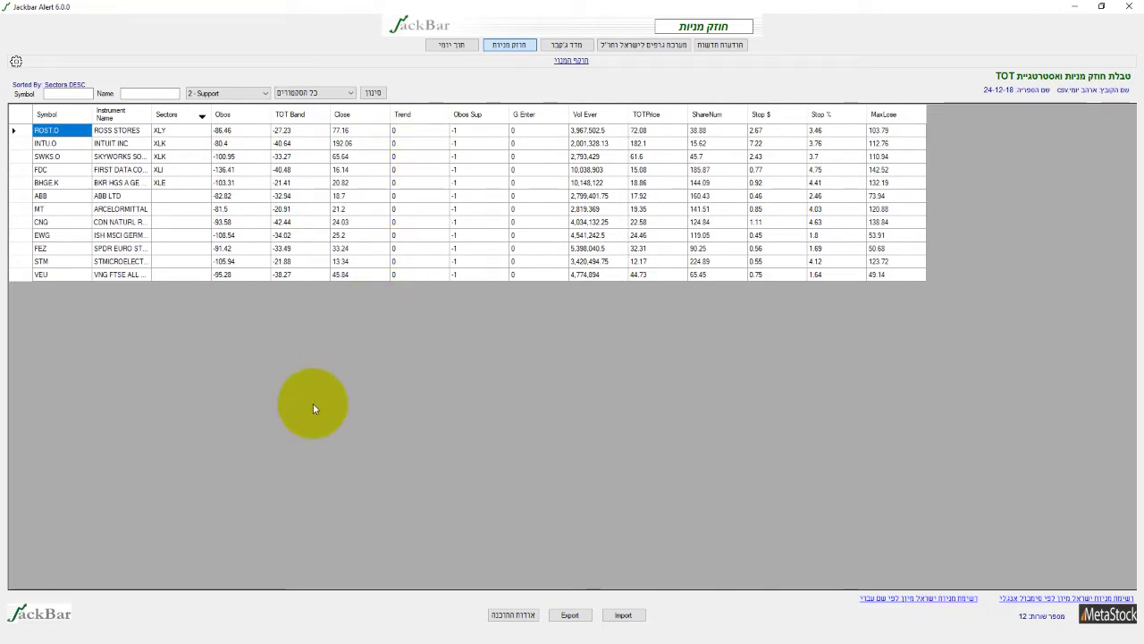
# Step: Tighten the Support list filter to OBOS below -100 and apply it
pyautogui.click(371, 93)
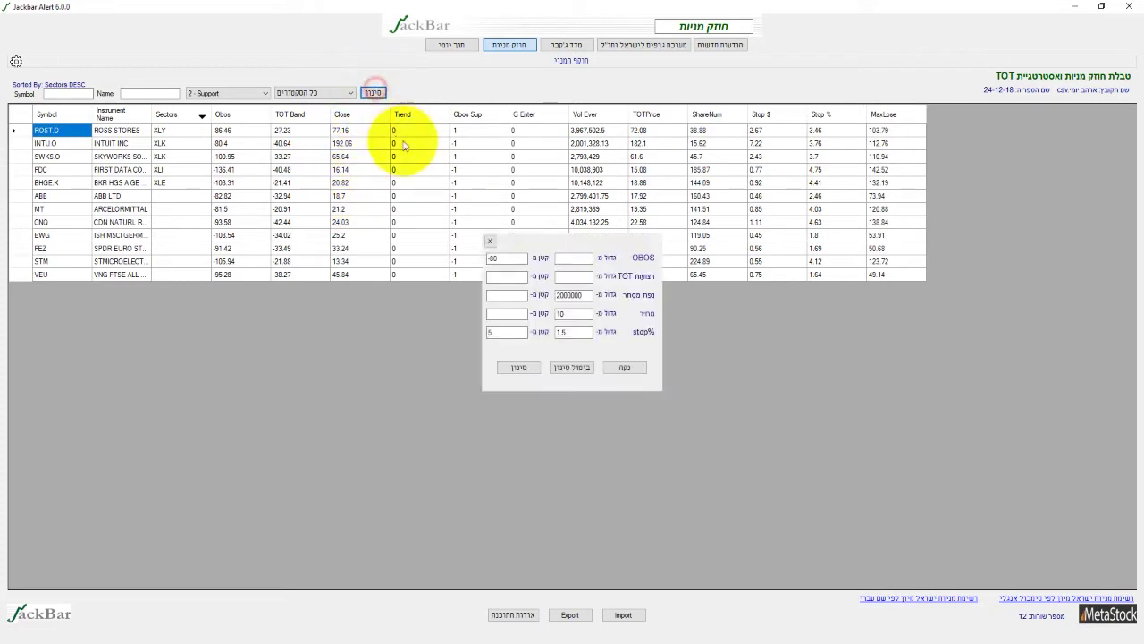
pyautogui.doubleClick(514, 257)
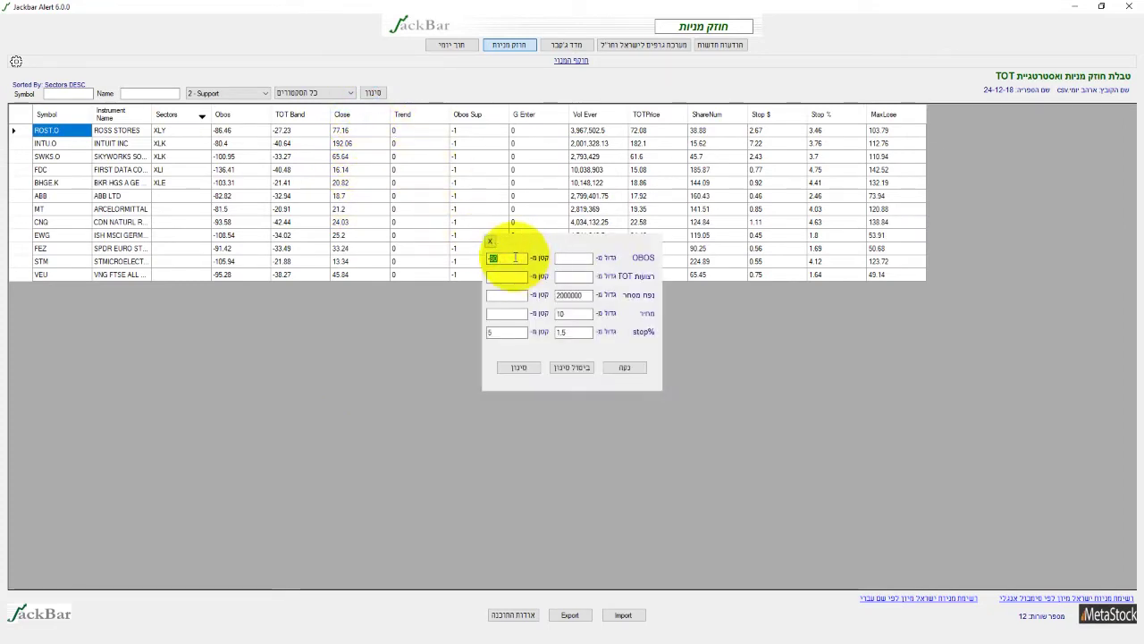
pyautogui.write('-100')
pyautogui.click(519, 367)
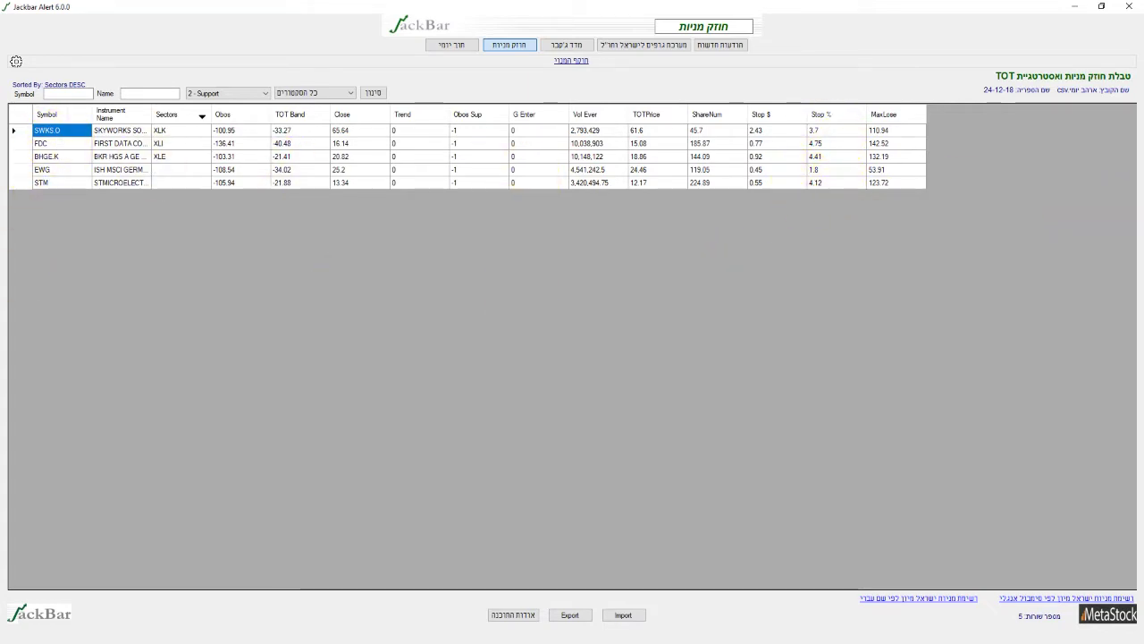
# Step: Switch to MetaStock and close the STMicroelectron and ISH MSCI Germany charts without saving them
pyautogui.hotkey('alt', 'Tab')
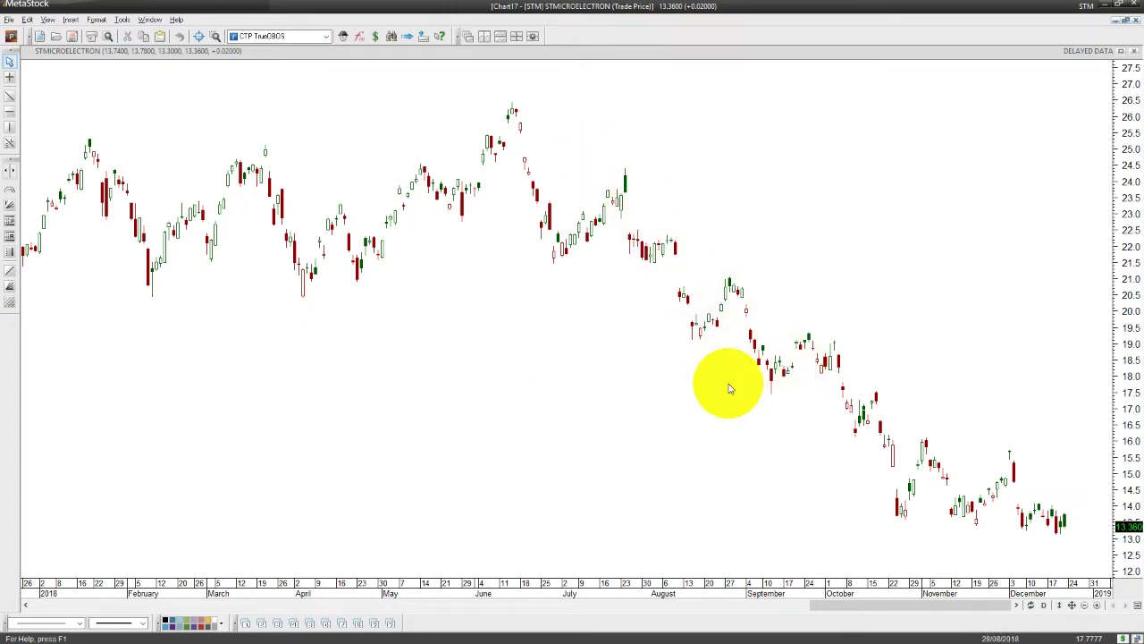
pyautogui.click(1134, 18)
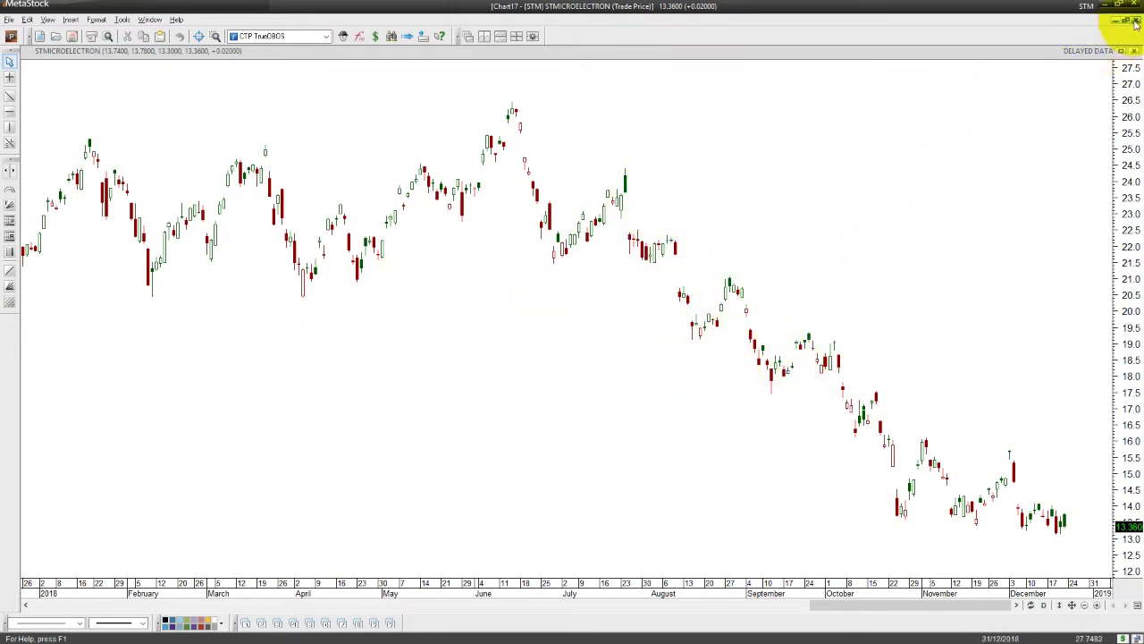
pyautogui.click(608, 351)
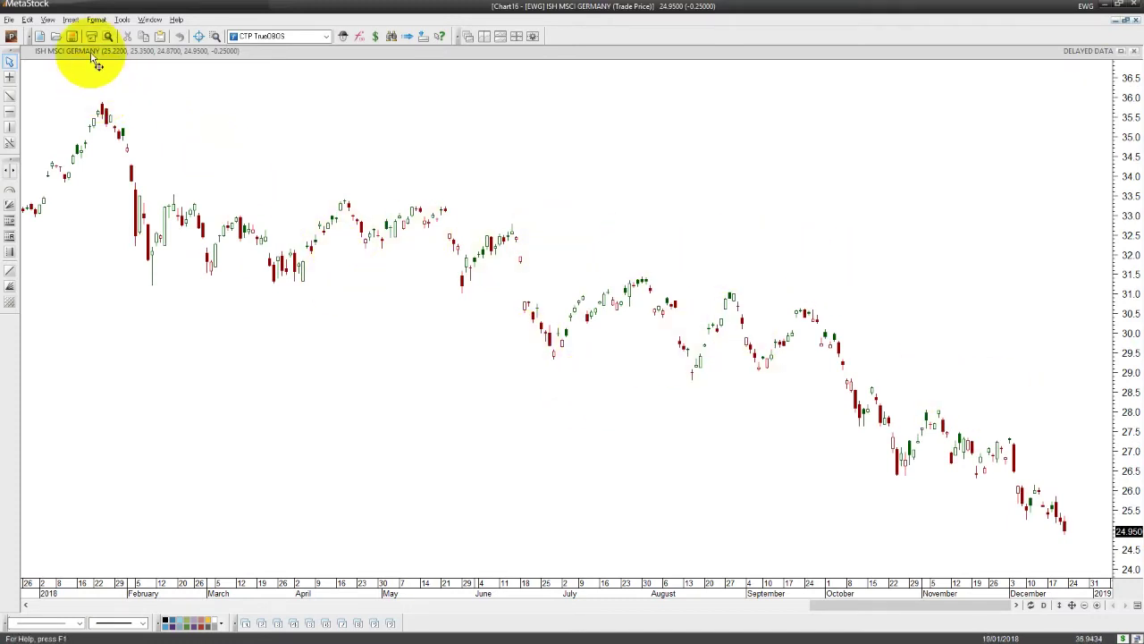
pyautogui.click(1133, 21)
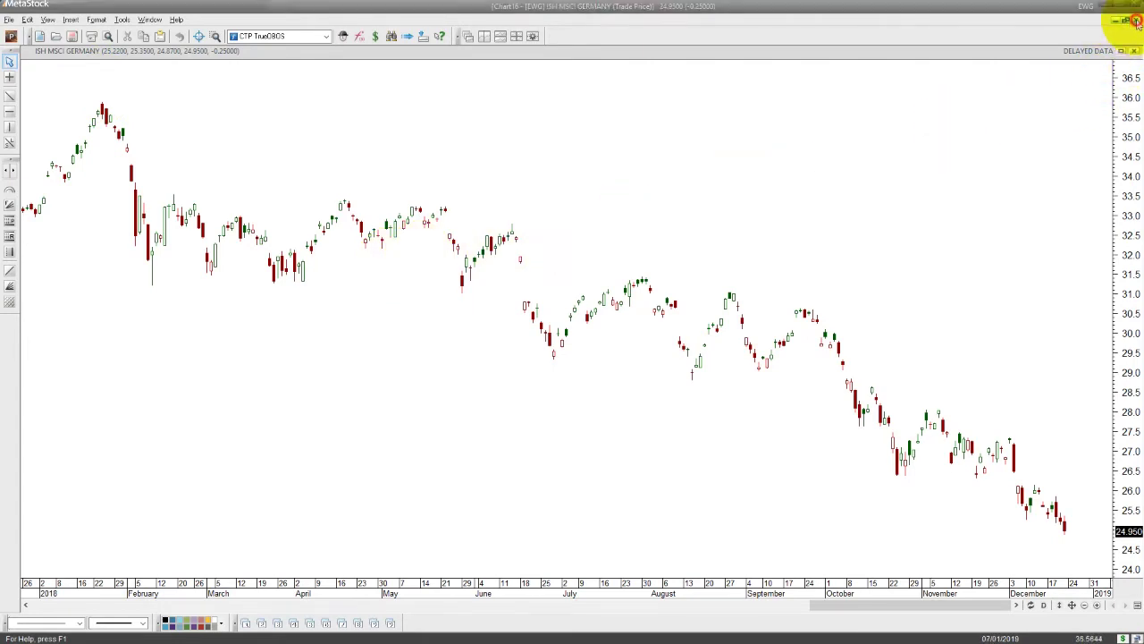
pyautogui.click(617, 353)
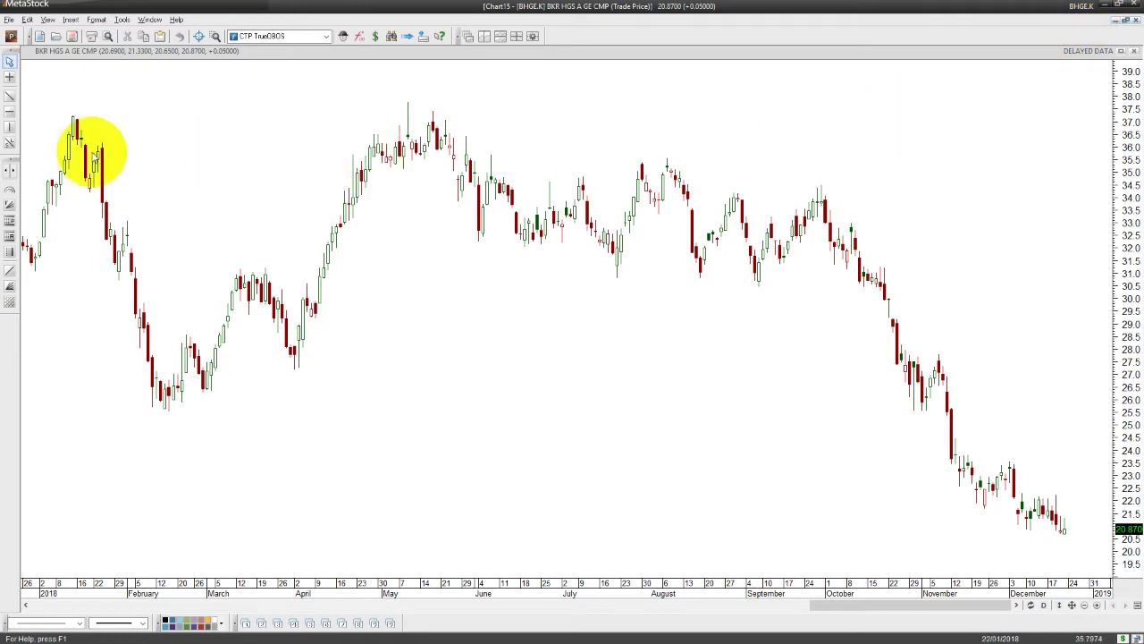
# Step: Draw a horizontal line at the December lows, about 20.9, on the BHGE.K chart and apply the three-chart layout to it
pyautogui.click(8, 110)
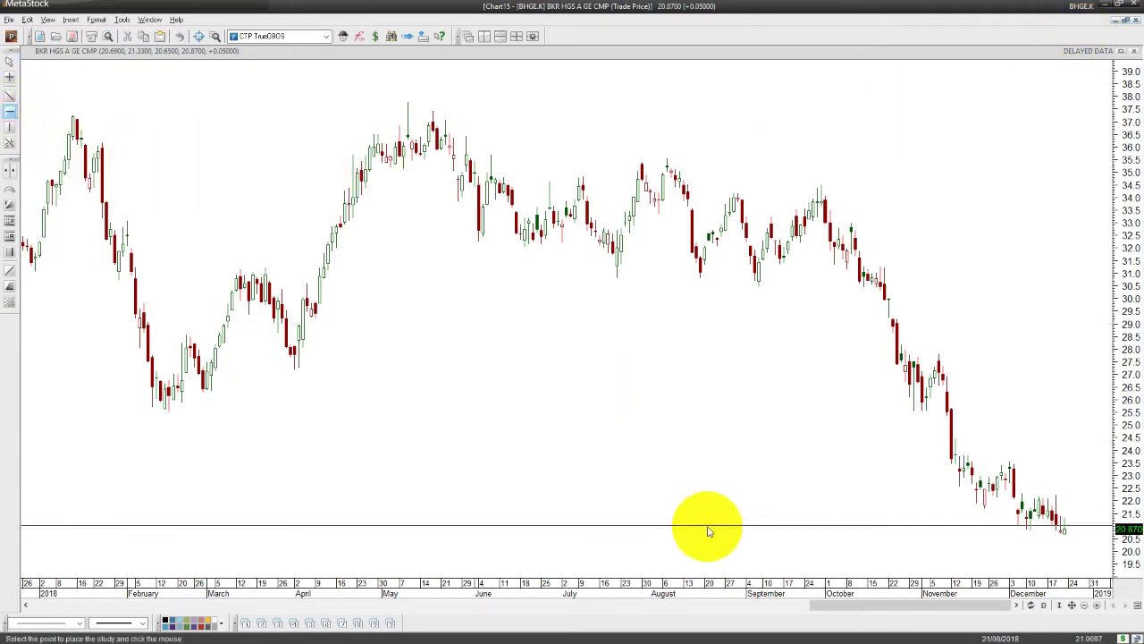
pyautogui.click(703, 529)
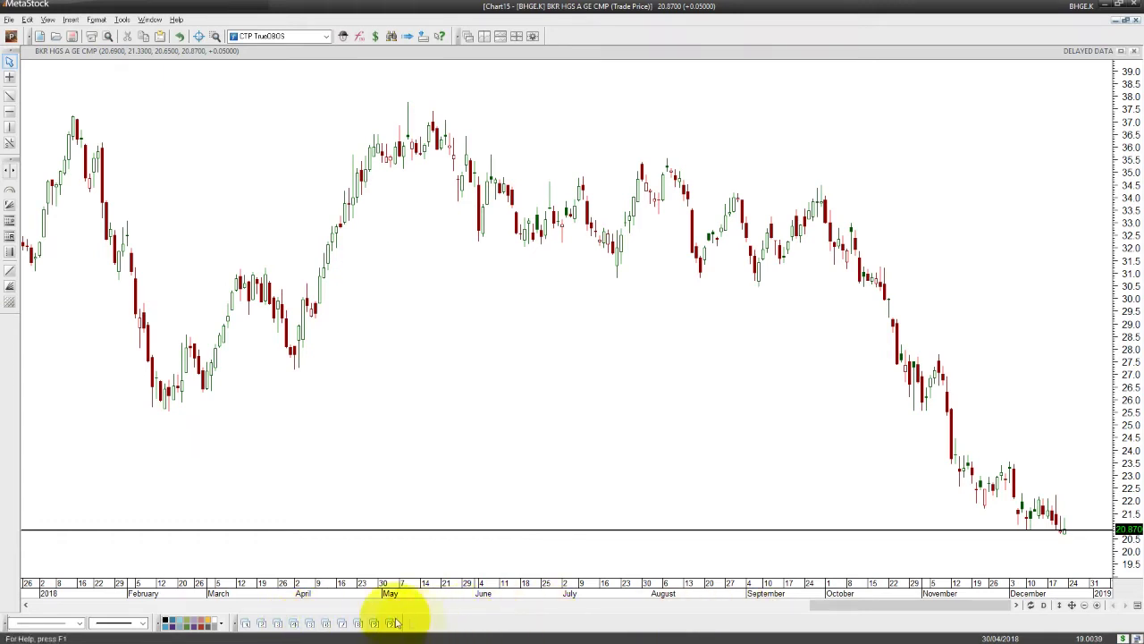
pyautogui.click(293, 623)
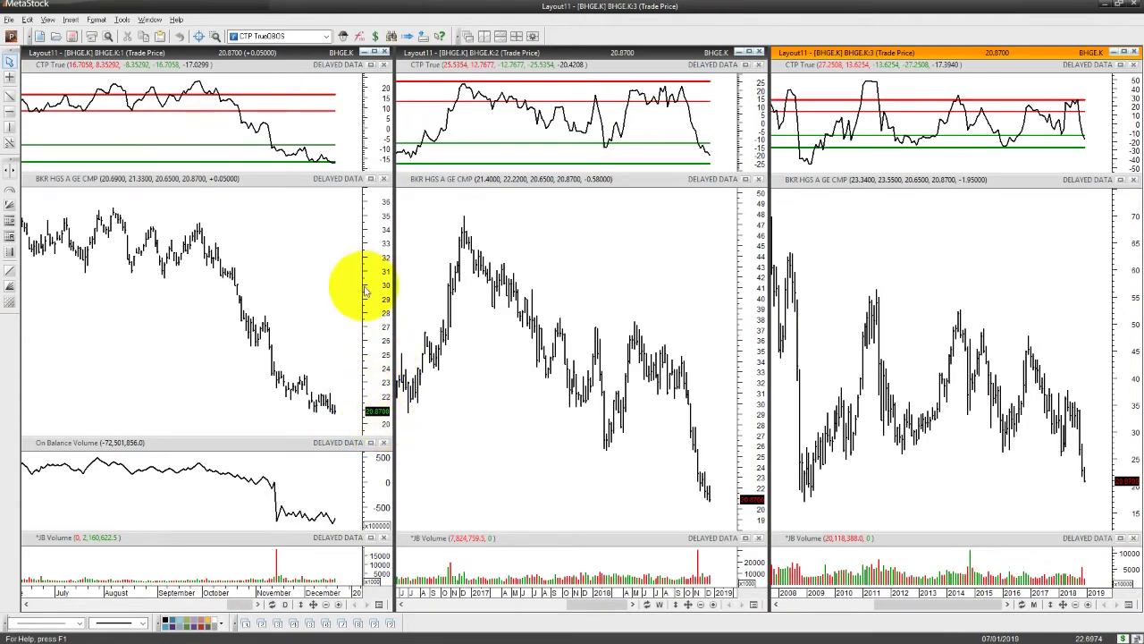
# Step: Close the BHGE.K three-chart layout without saving and set the remaining BHGE.K chart window aside, clear of the other charts
pyautogui.click(385, 52)
pyautogui.click(567, 355)
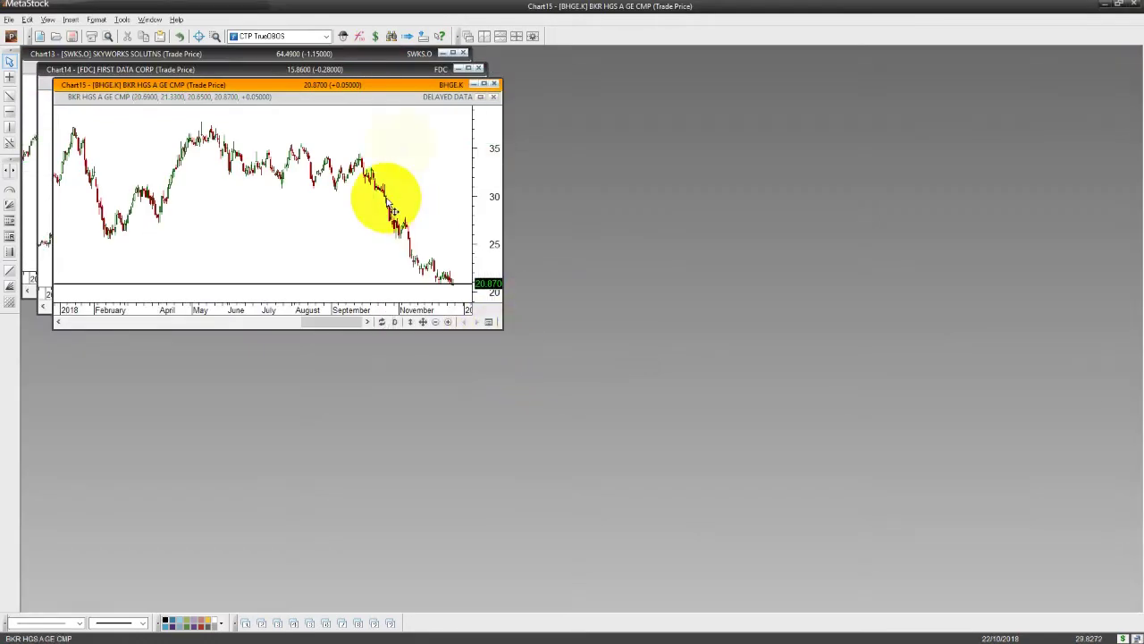
pyautogui.moveTo(430, 85); pyautogui.dragTo(988, 119)
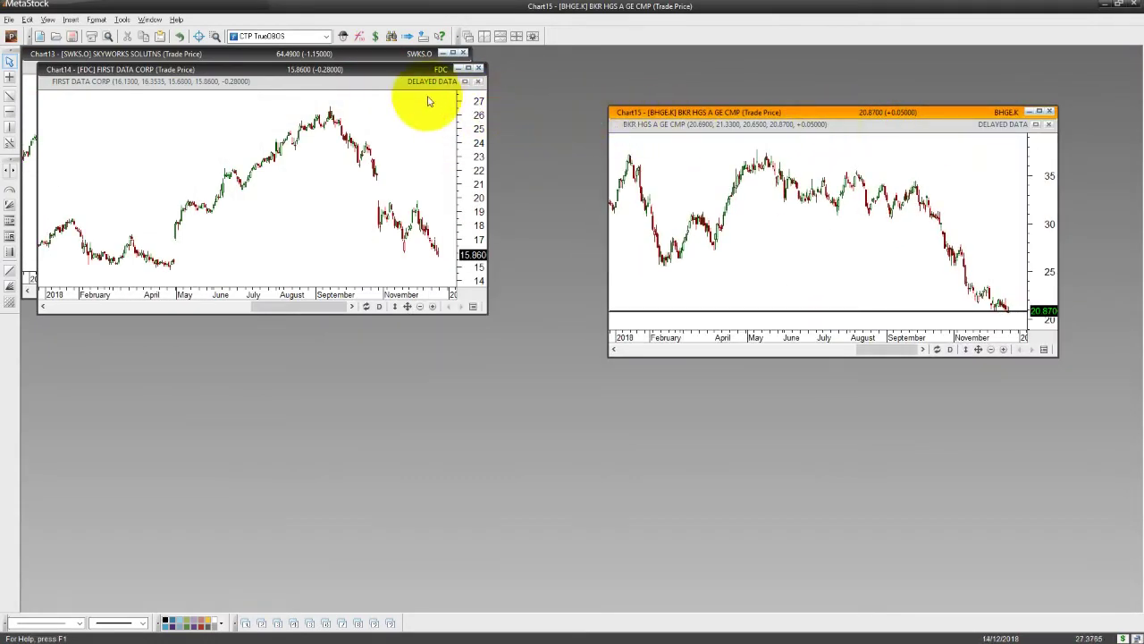
# Step: Draw a horizontal line at the November low, about 16, on the First Data chart and set that chart aside with BHGE.K
pyautogui.click(469, 69)
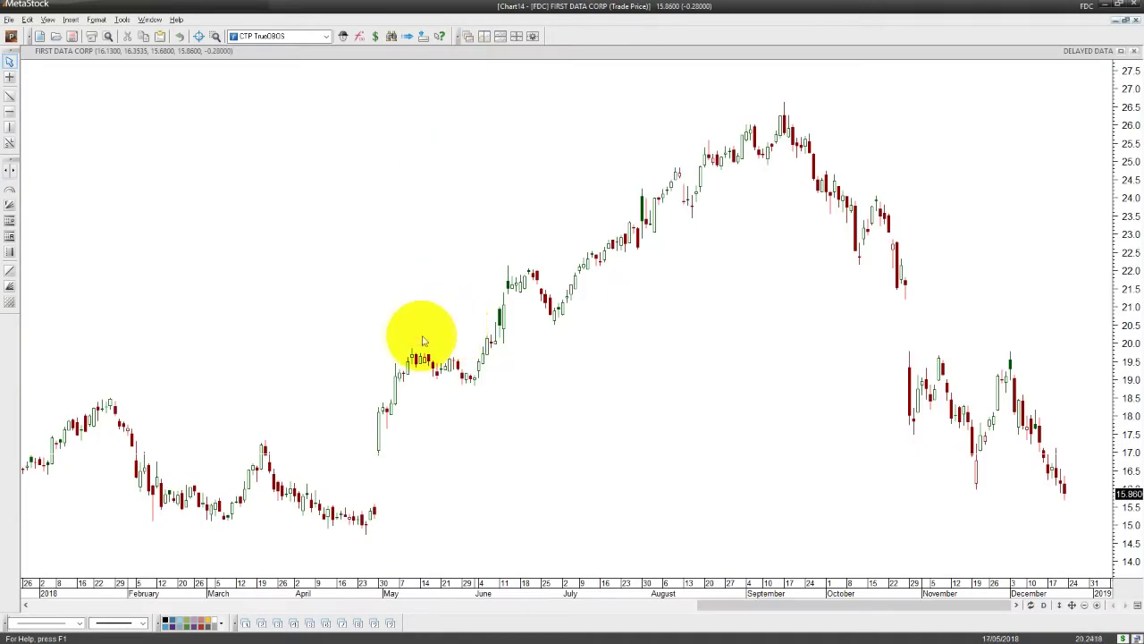
pyautogui.click(10, 112)
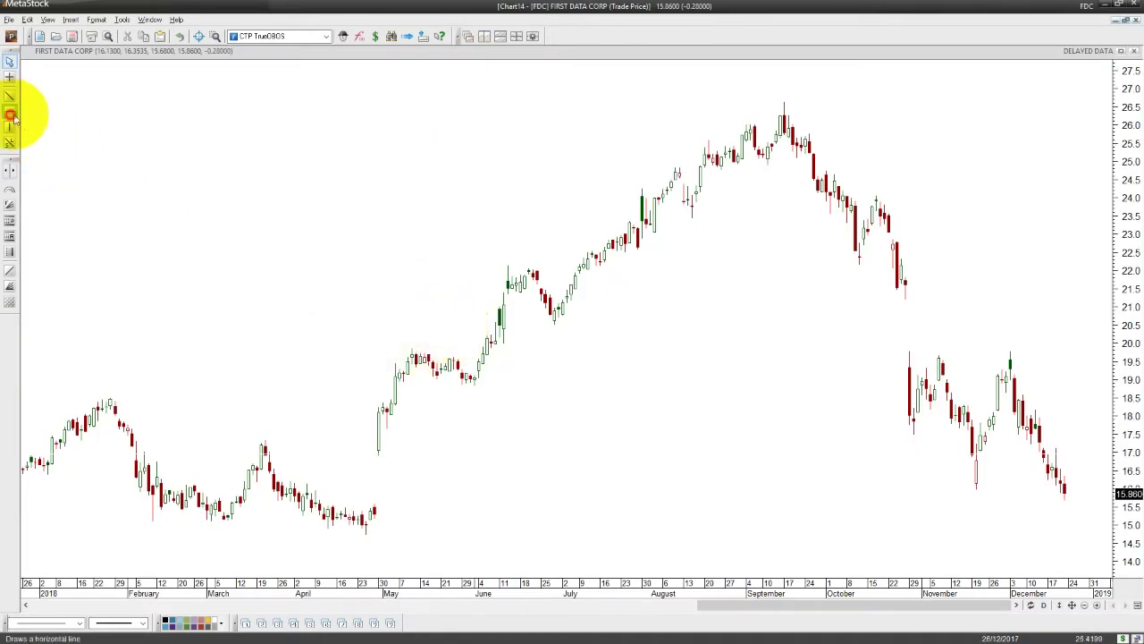
pyautogui.click(1000, 491)
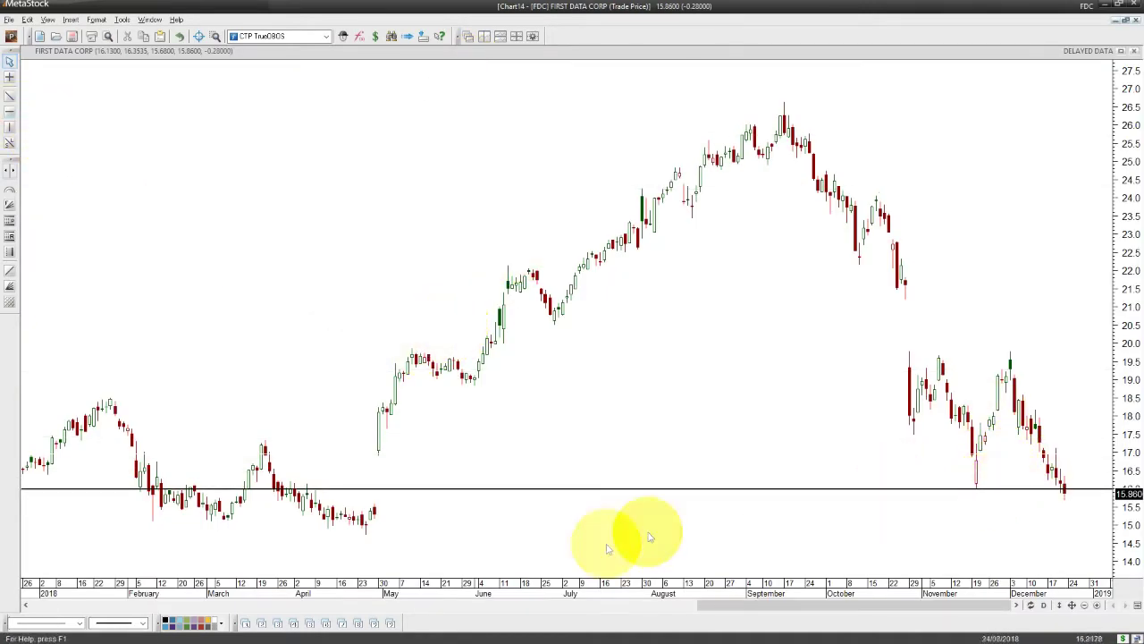
pyautogui.scroll(-3, 581, 527)
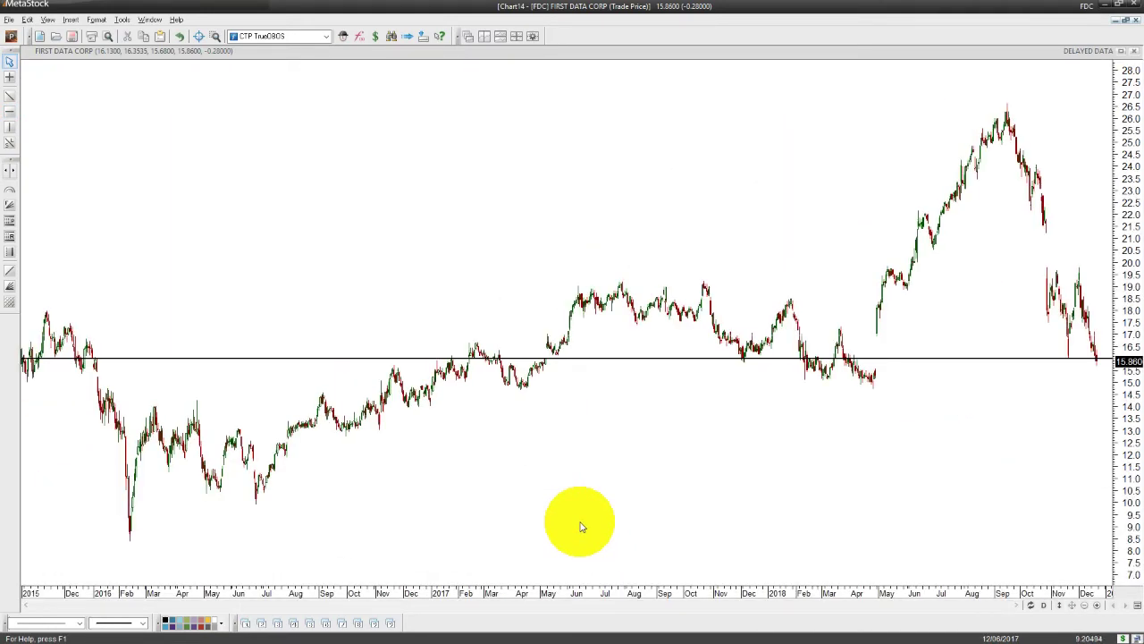
pyautogui.scroll(4, 581, 527)
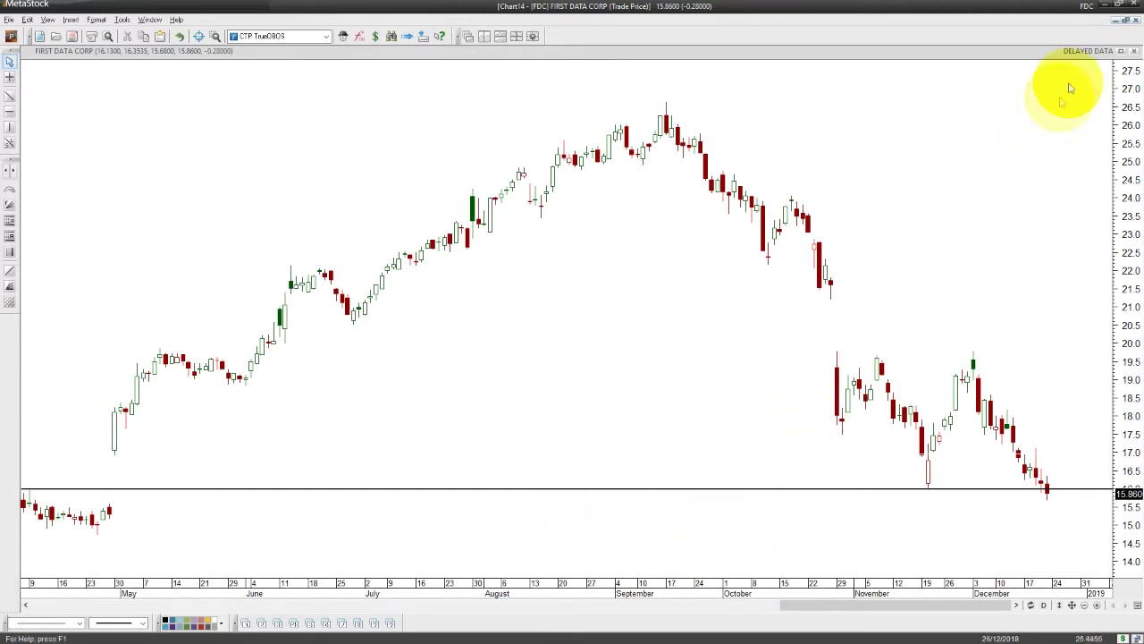
pyautogui.click(1127, 19)
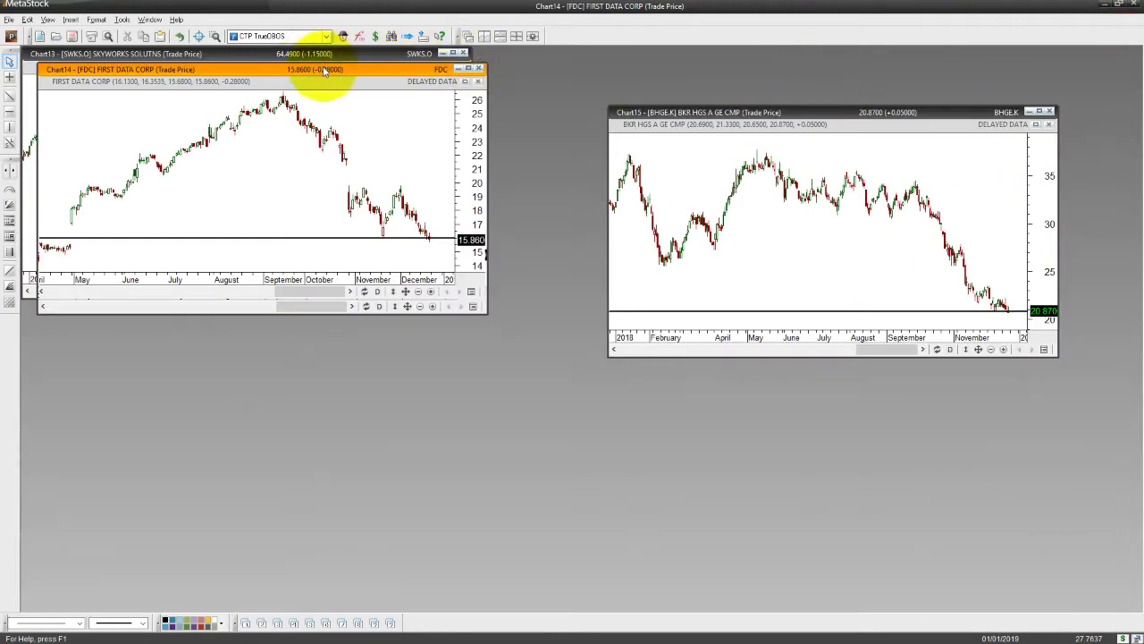
pyautogui.moveTo(326, 72); pyautogui.dragTo(906, 114)
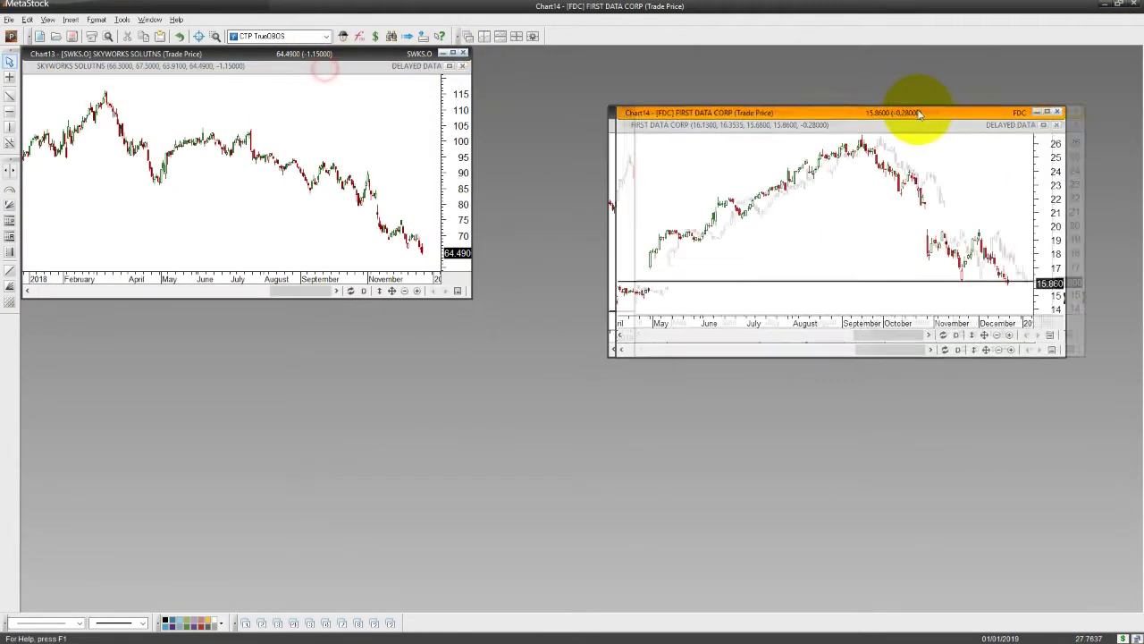
# Step: Mark the early December low, about 66, on the Skyworks chart with a horizontal line and close the chart without saving
pyautogui.click(452, 53)
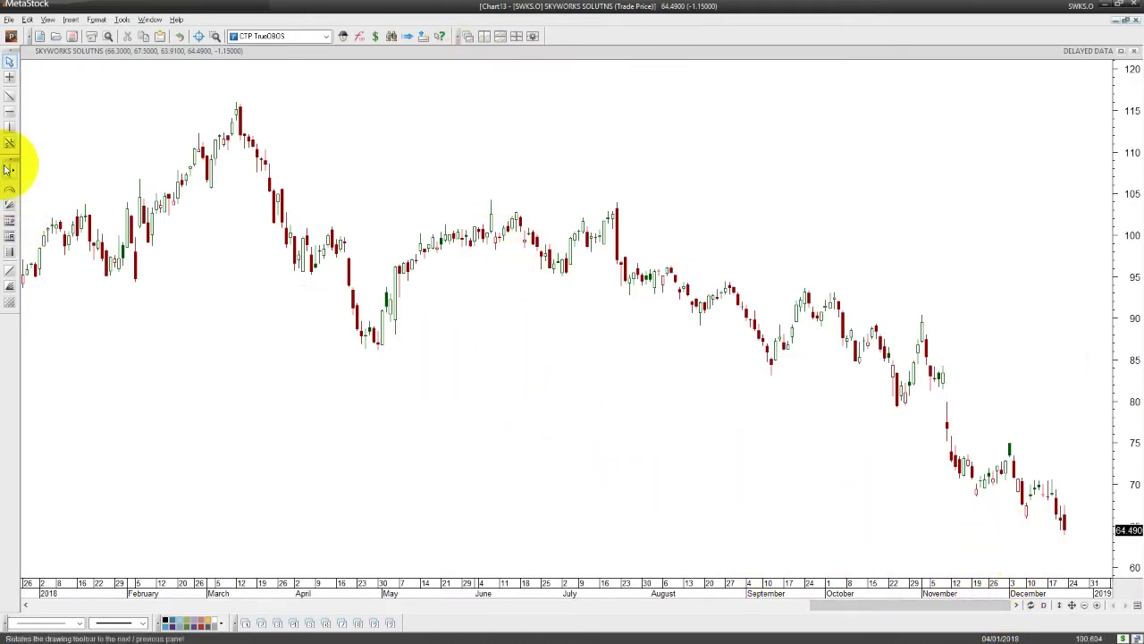
pyautogui.click(8, 111)
pyautogui.click(899, 519)
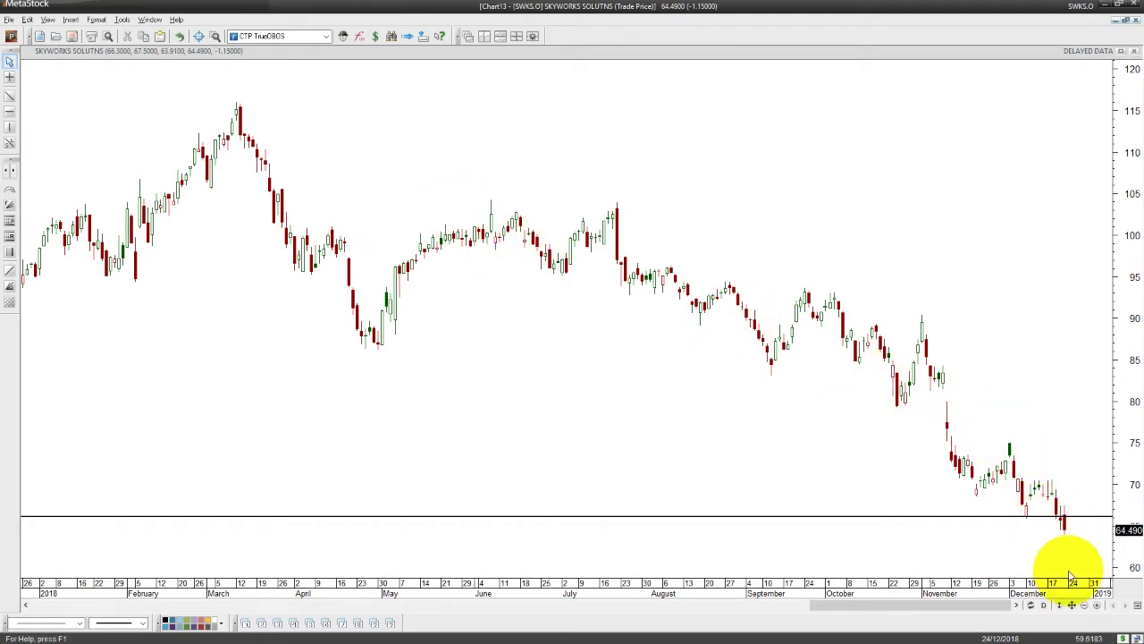
pyautogui.moveTo(907, 605); pyautogui.dragTo(1014, 625)
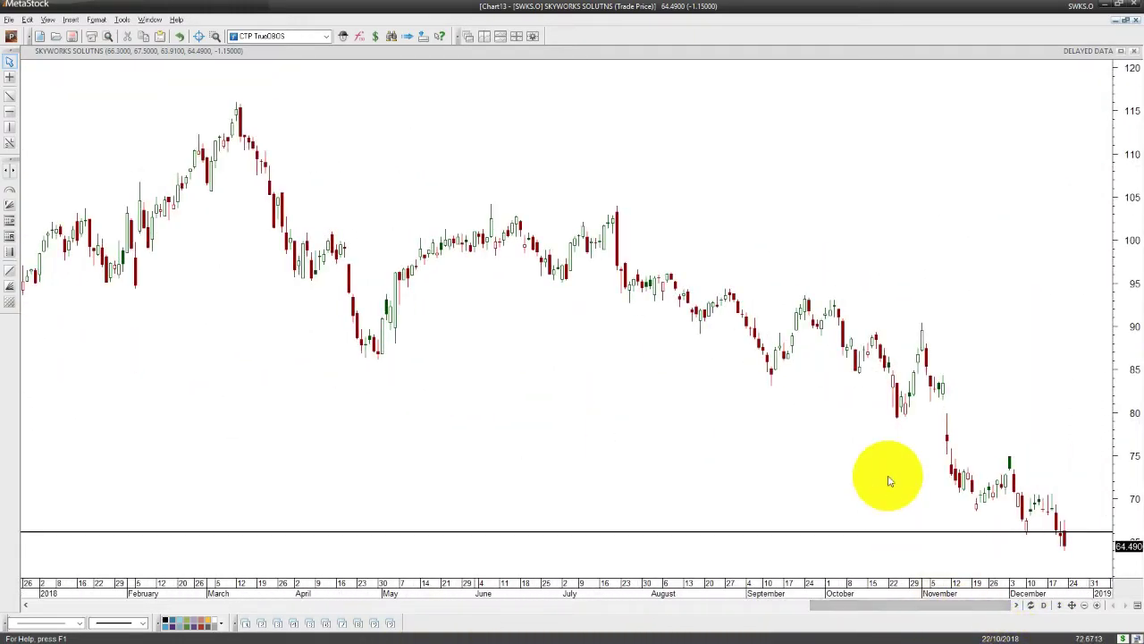
pyautogui.hotkey('ctrl', 'F4')
pyautogui.click(607, 352)
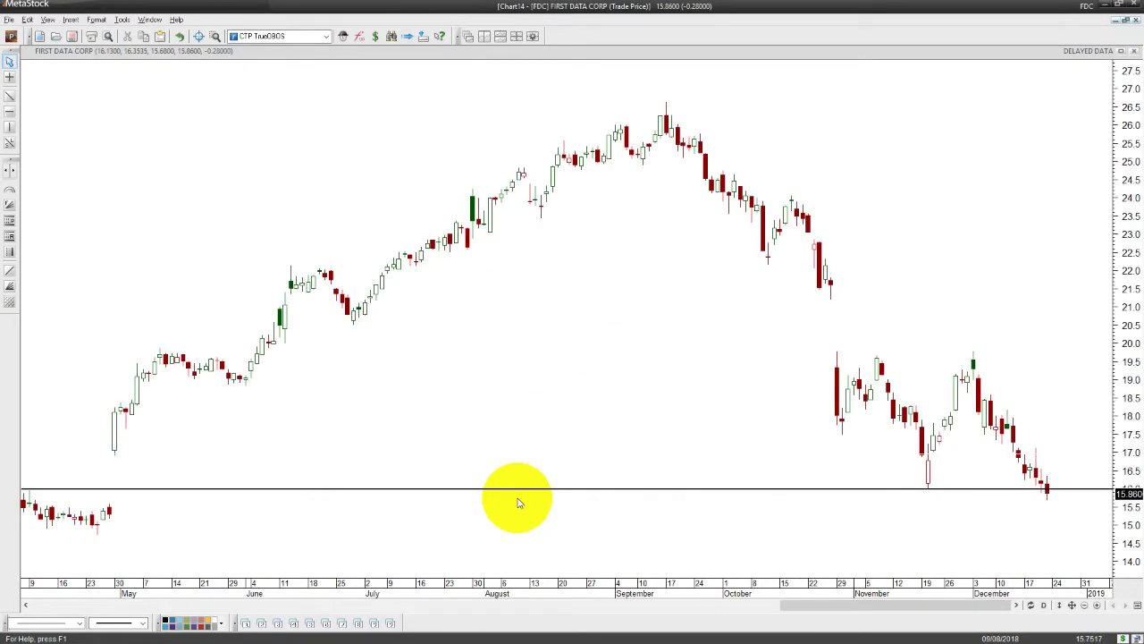
# Step: Switch to JackBar Alert, reload the 2 - Support list without the filter and restrict it to the XLF financials sector
pyautogui.click(515, 36)
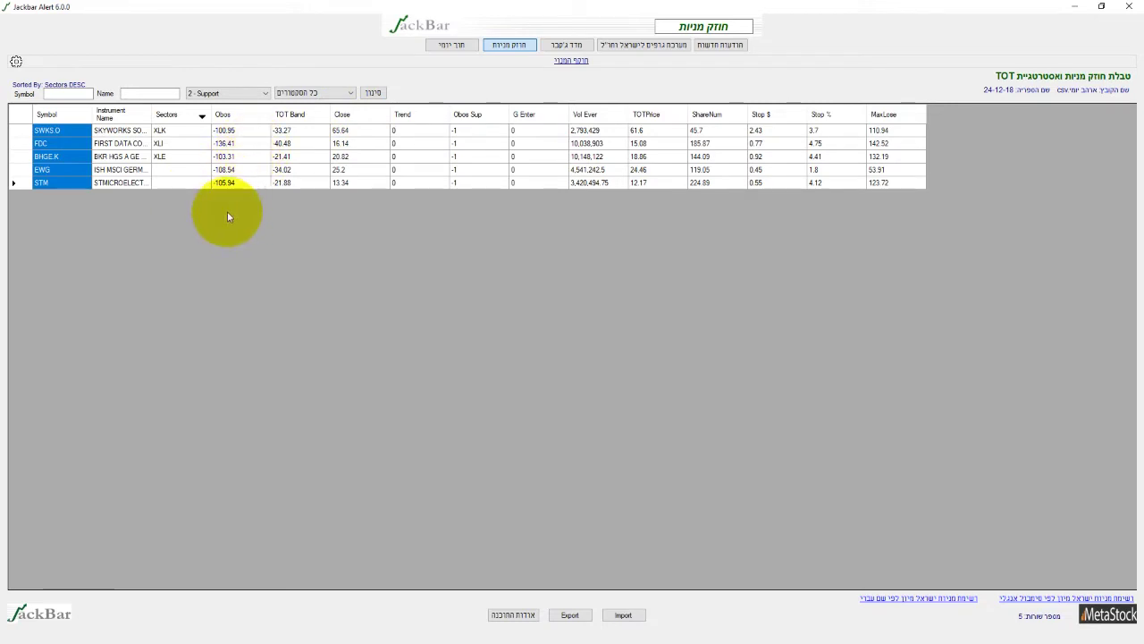
pyautogui.click(239, 95)
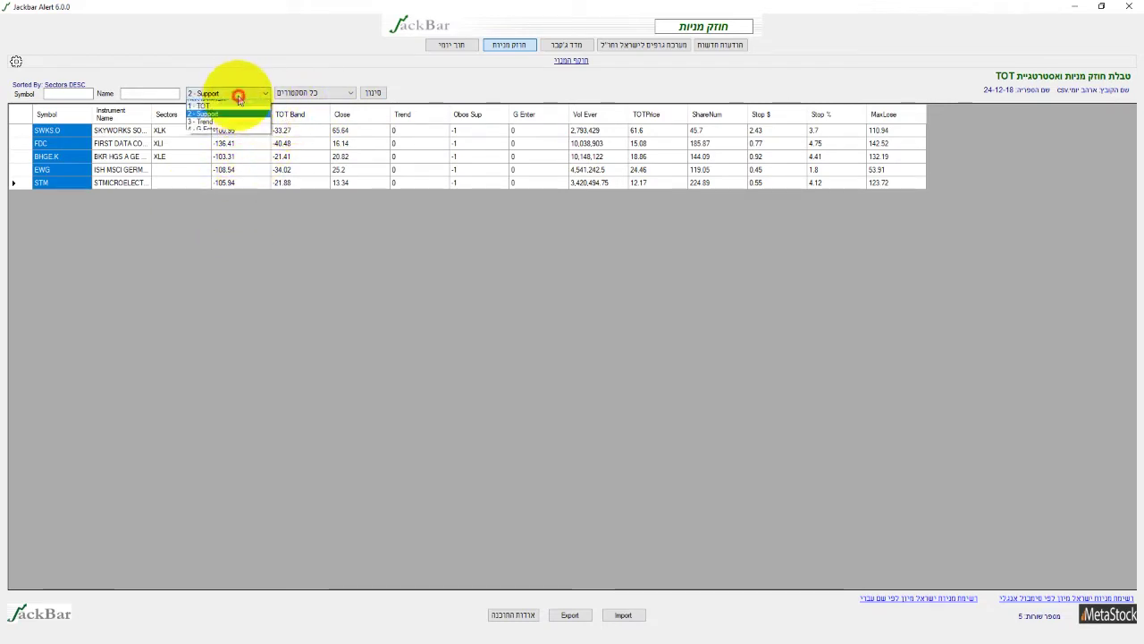
pyautogui.click(229, 114)
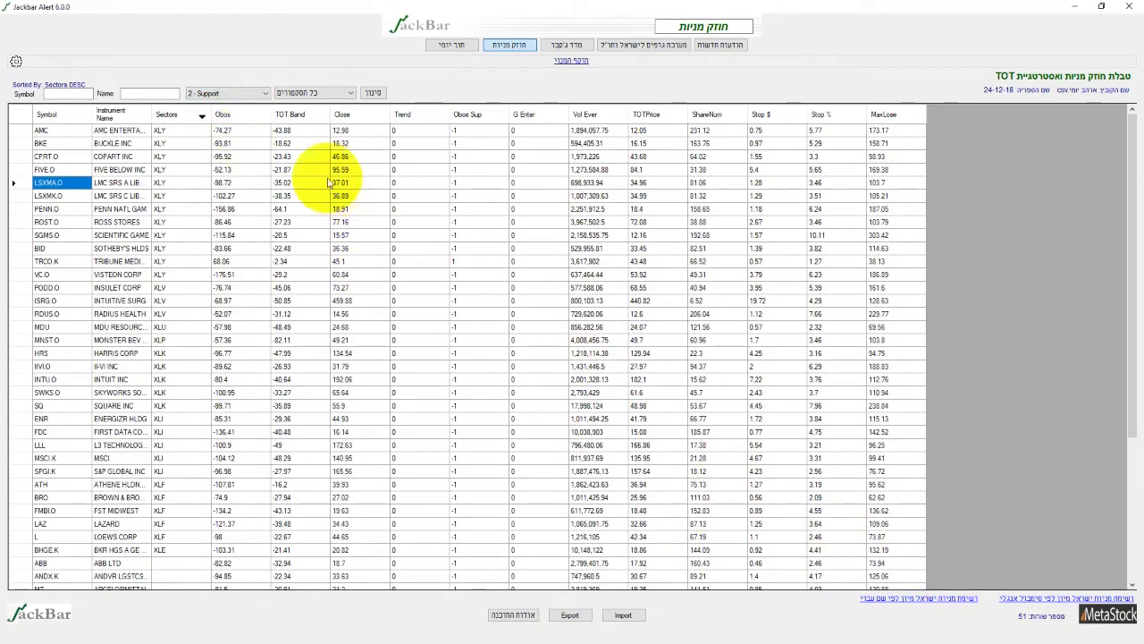
pyautogui.click(308, 92)
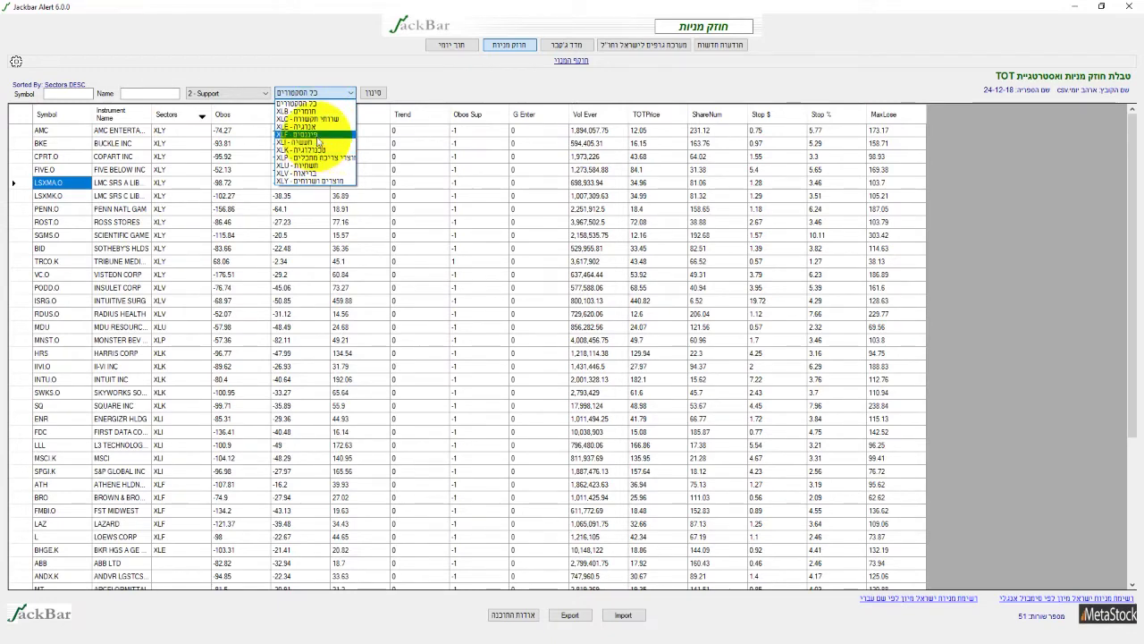
pyautogui.click(317, 135)
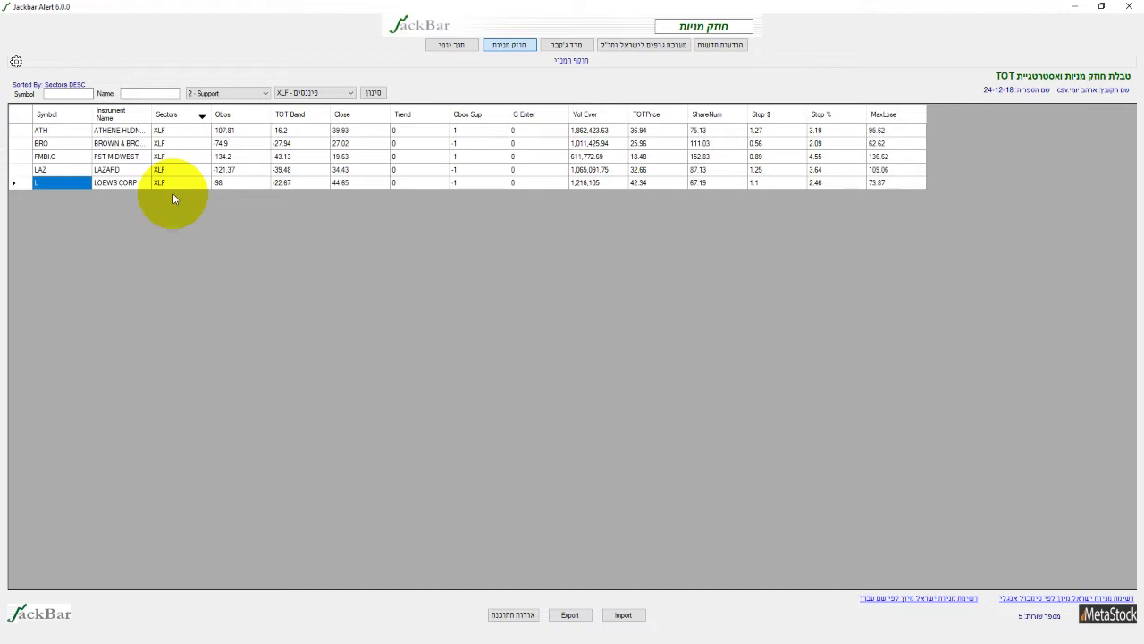
# Step: Import the indices file מדדים.csv dated 24-12-18 into the strength table
pyautogui.click(626, 616)
pyautogui.click(573, 337)
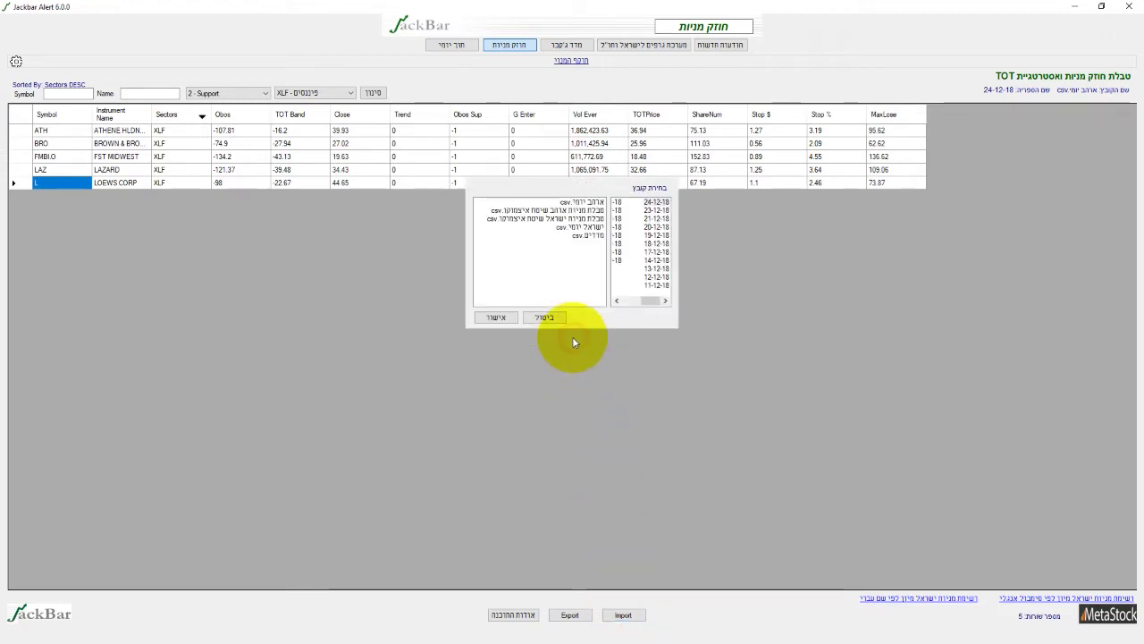
pyautogui.doubleClick(590, 236)
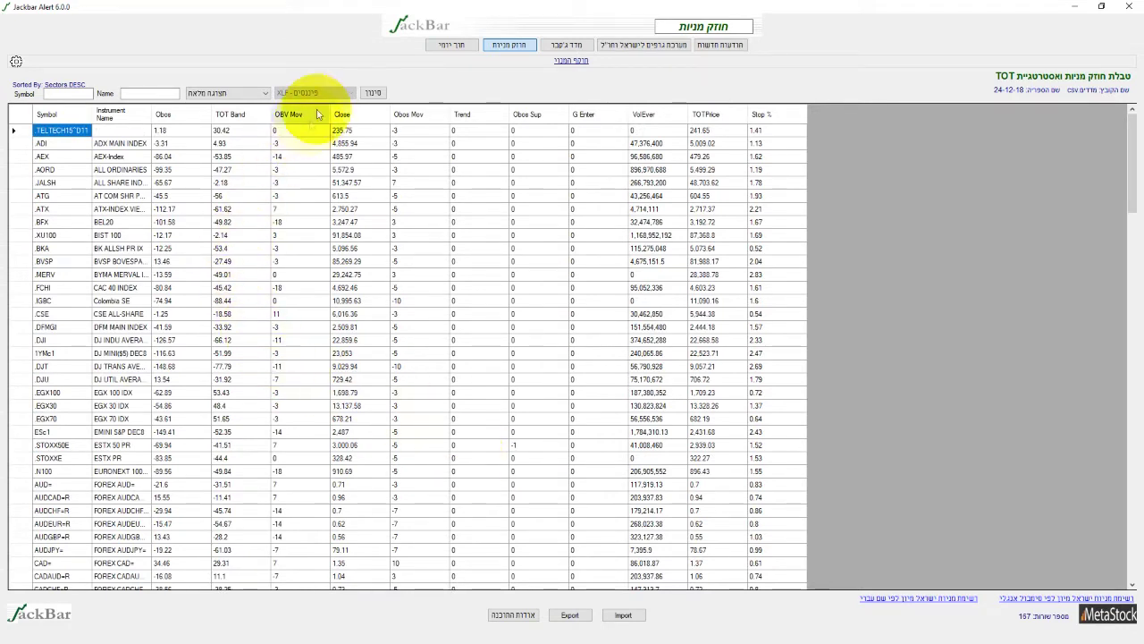
# Step: Filter the indices table to OBOS below -50, with the volume, price and stop% limits cleared
pyautogui.click(374, 93)
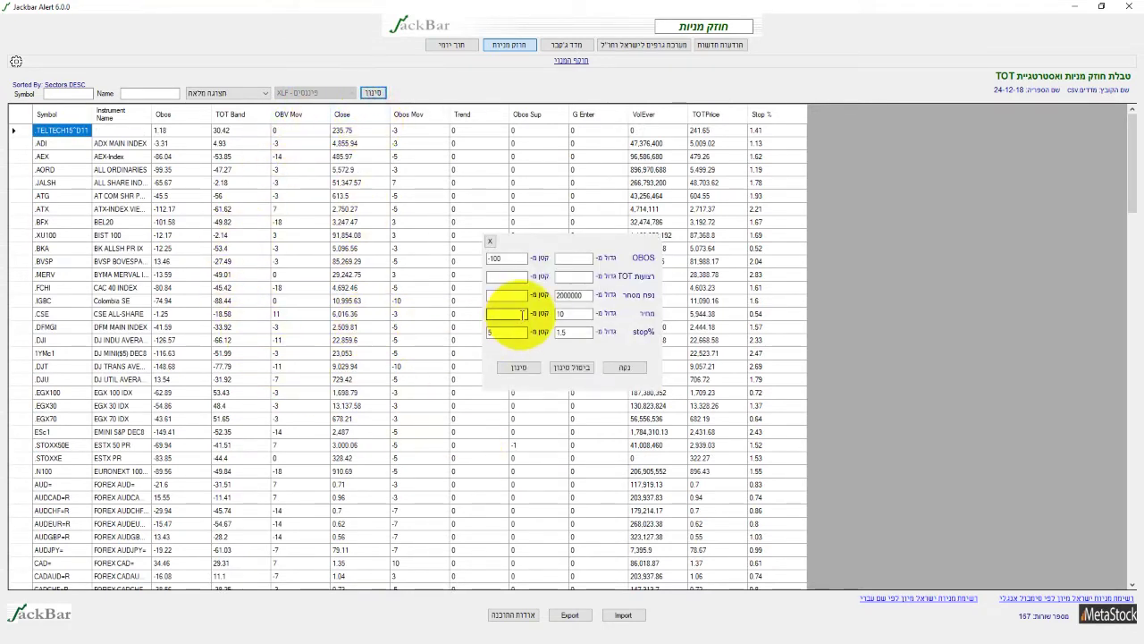
pyautogui.press('Tab')
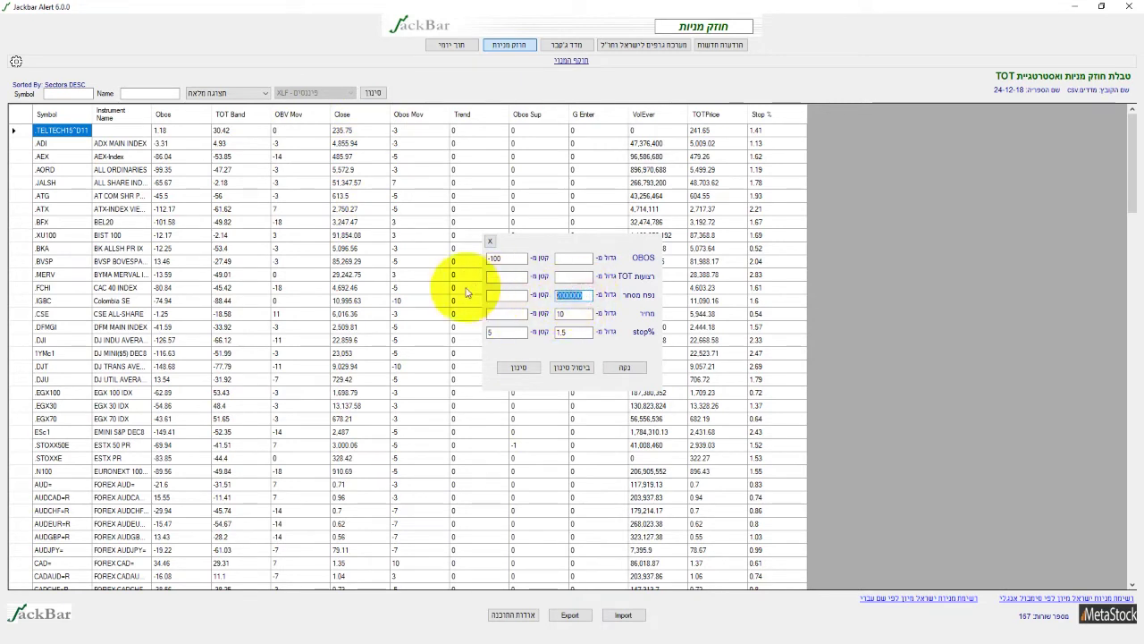
pyautogui.press('BackSpace')
pyautogui.press('Tab')
pyautogui.press('BackSpace')
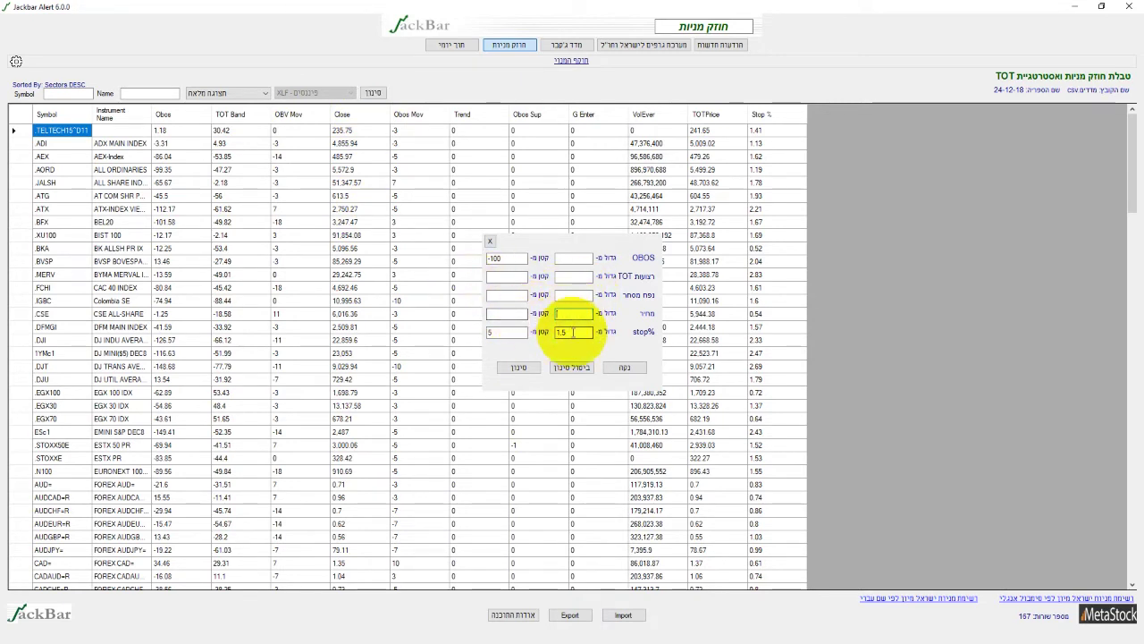
pyautogui.press('Tab')
pyautogui.press('BackSpace')
pyautogui.click(507, 333)
pyautogui.press('BackSpace')
pyautogui.doubleClick(495, 258)
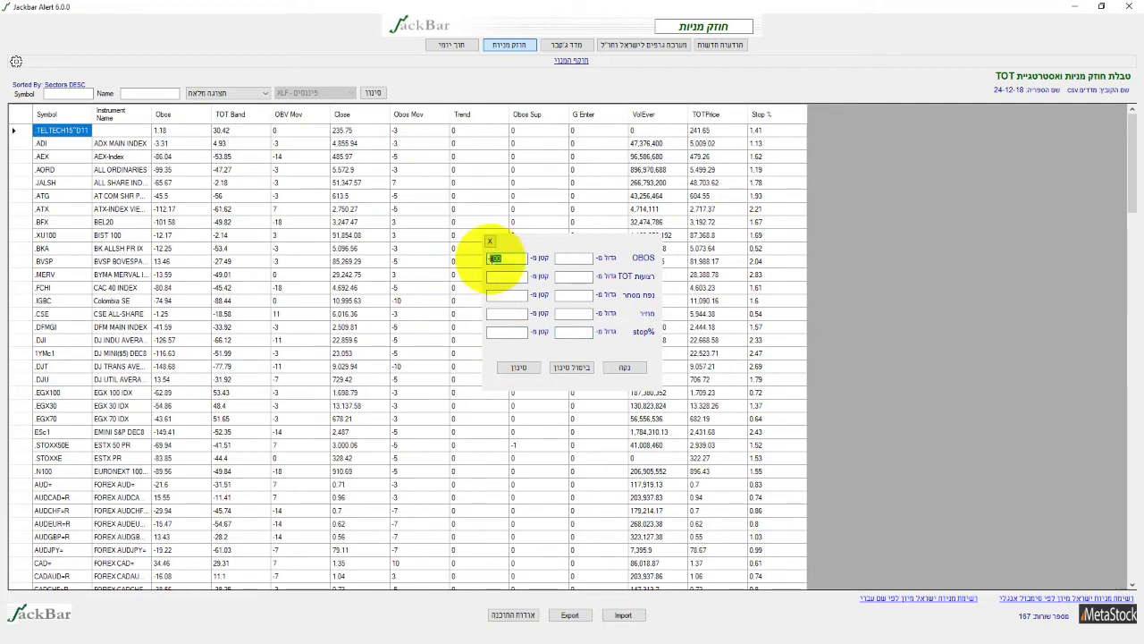
pyautogui.press('BackSpace')
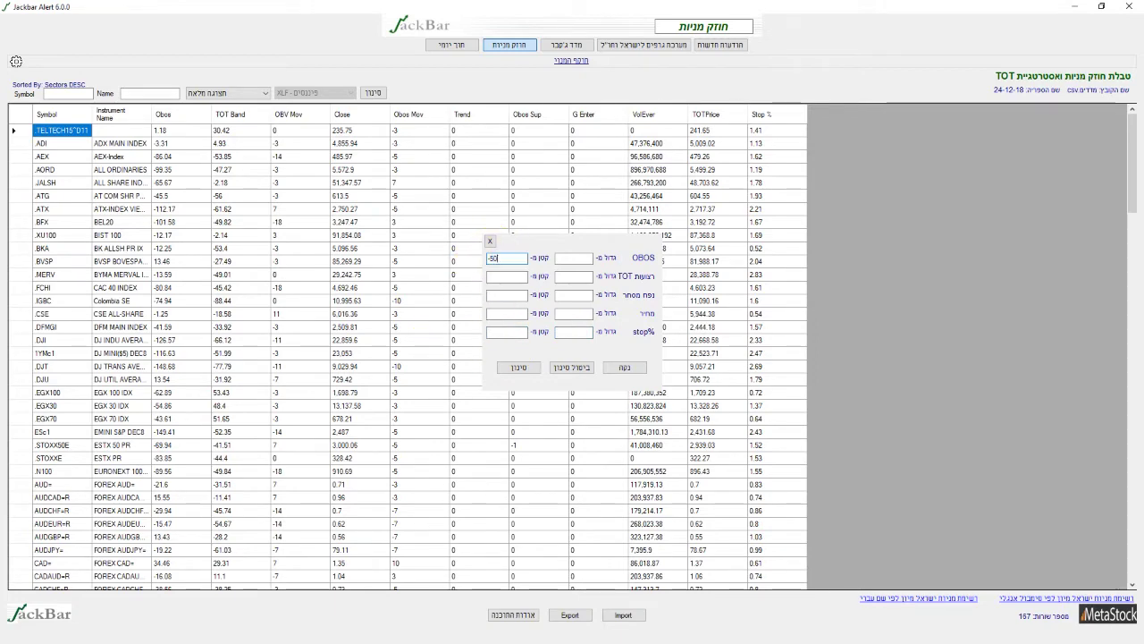
pyautogui.click(517, 367)
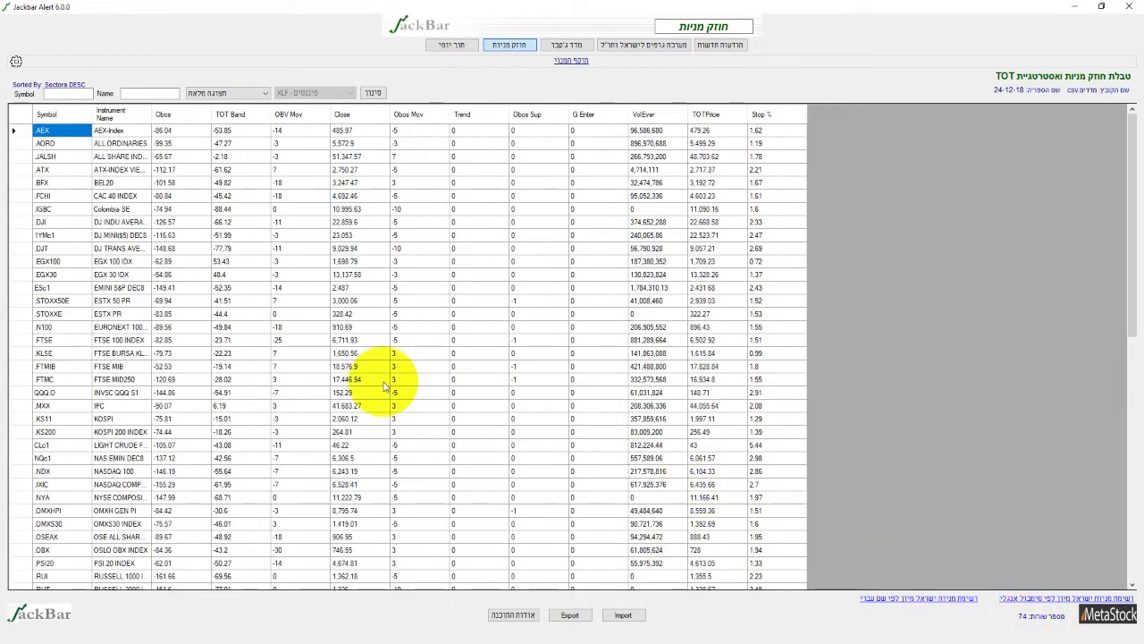
# Step: Tighten the indices filter to OBOS below -100 and widen the Instrument Name column to show full names
pyautogui.click(373, 93)
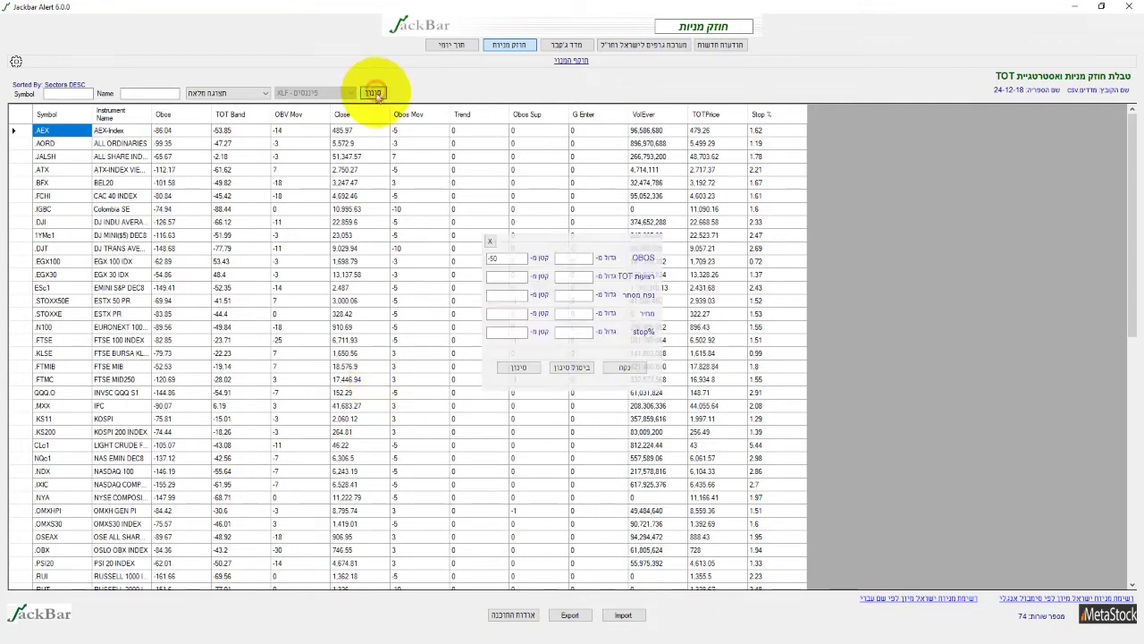
pyautogui.click(501, 257)
pyautogui.write('-5')
pyautogui.doubleClick(493, 258)
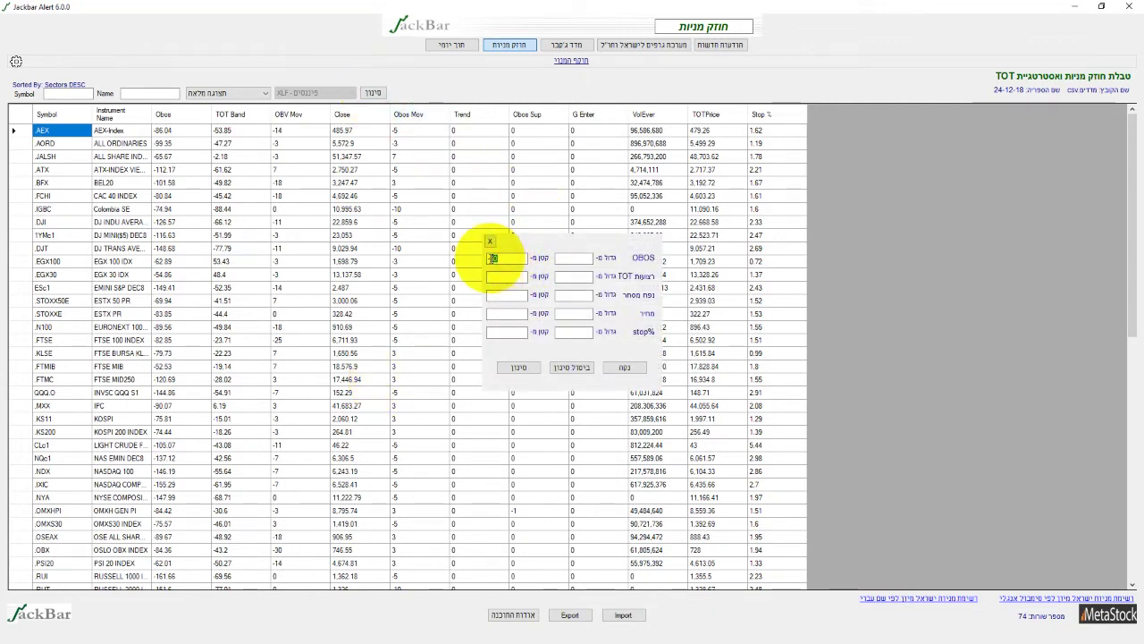
pyautogui.write('-100')
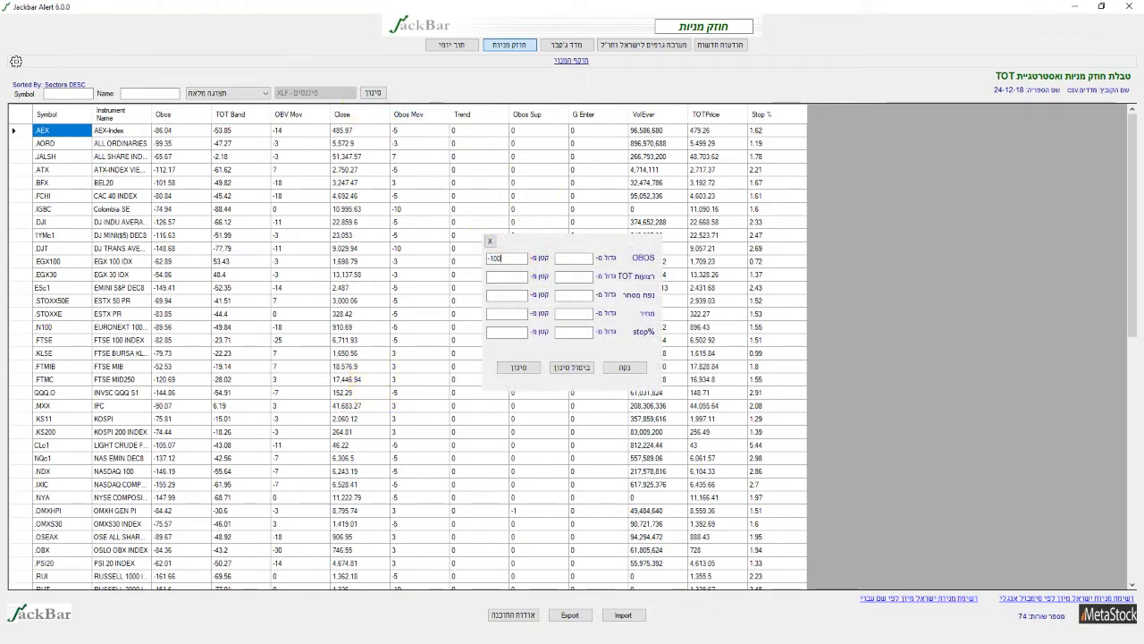
pyautogui.click(521, 369)
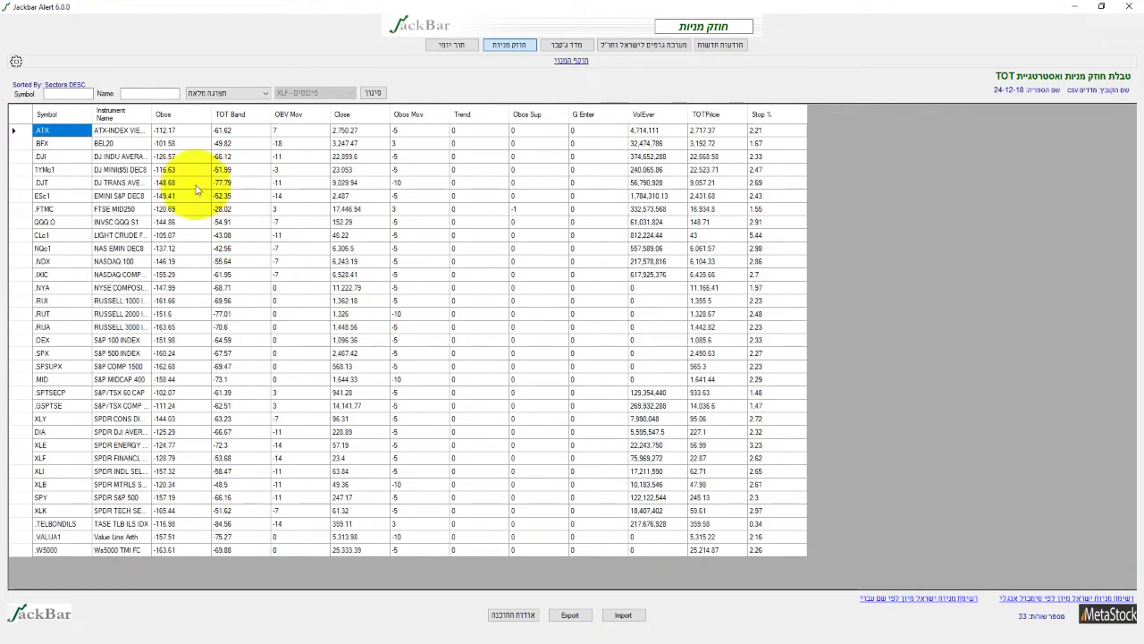
pyautogui.moveTo(152, 114); pyautogui.dragTo(197, 114)
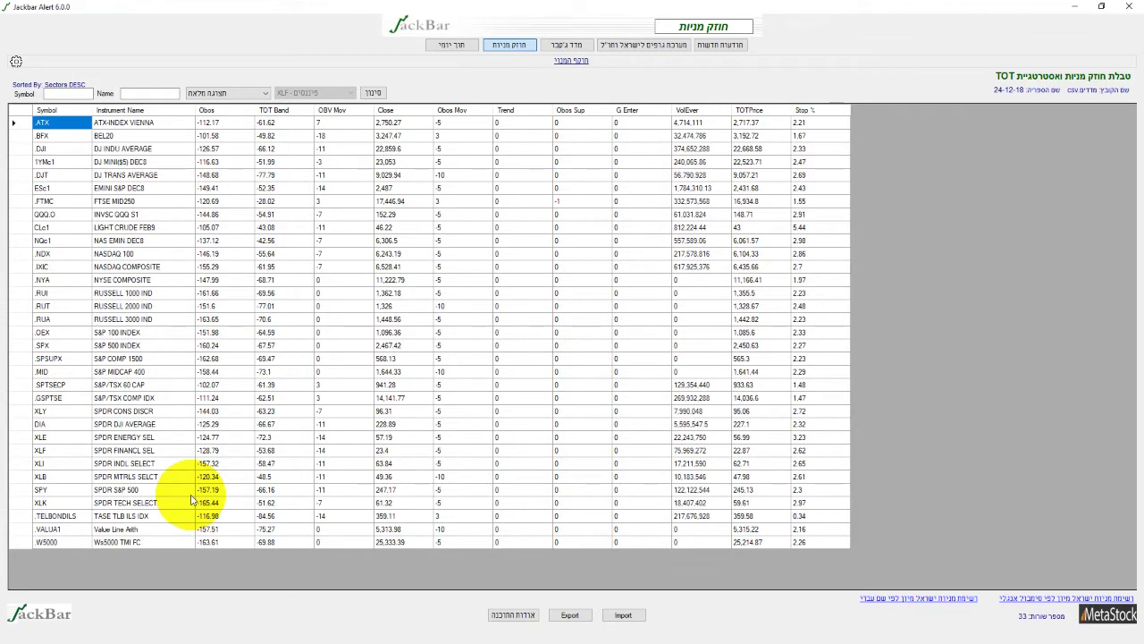
# Step: Import the US daily stocks file ארהב יומי.csv and show its 3 - Trend list
pyautogui.click(623, 615)
pyautogui.click(572, 345)
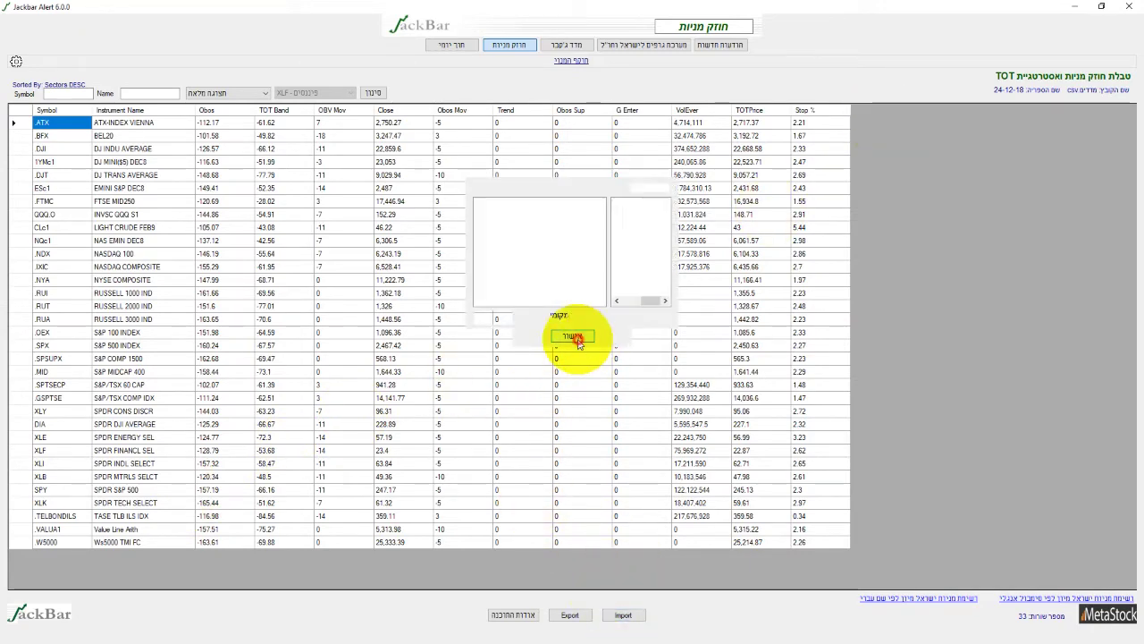
pyautogui.doubleClick(581, 203)
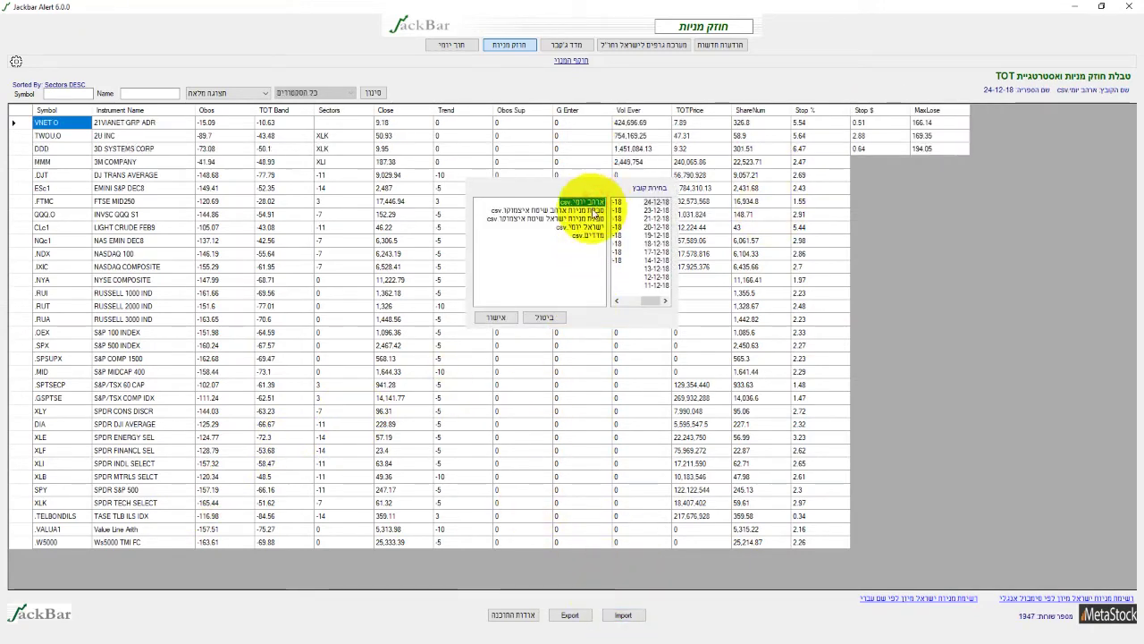
pyautogui.click(226, 93)
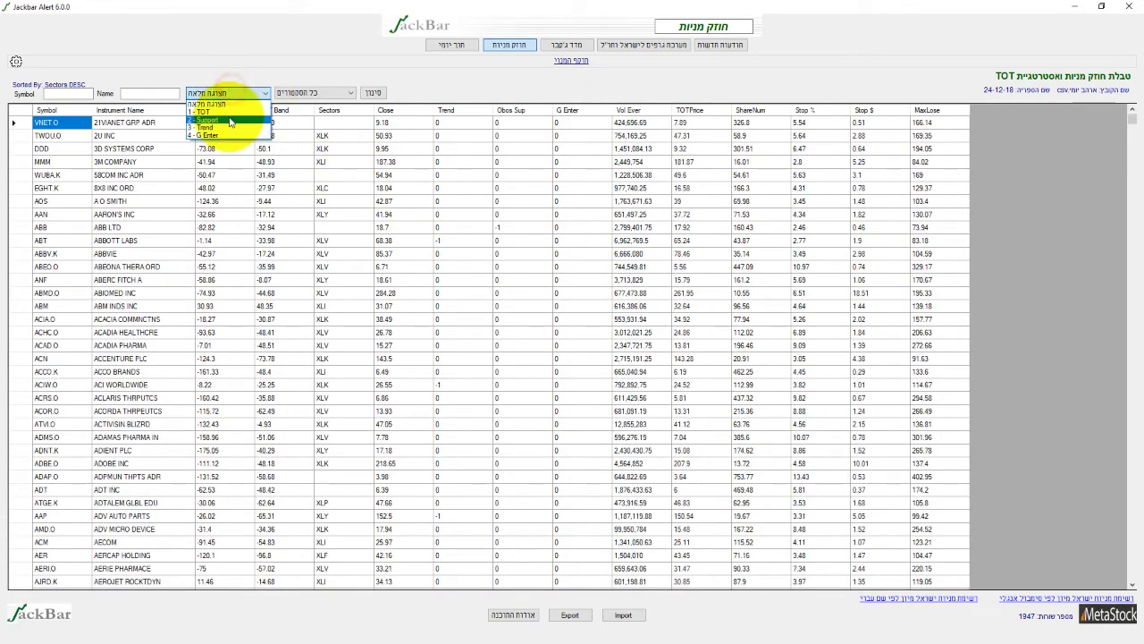
pyautogui.click(227, 128)
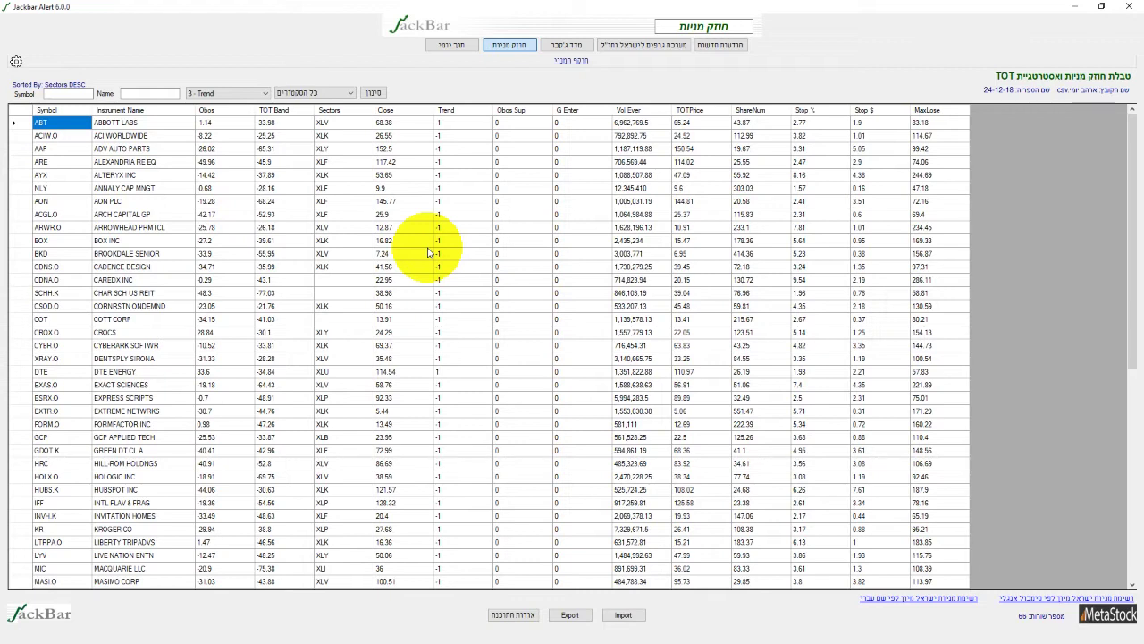
# Step: Sort the Trend list by Trend in descending order and filter it to OBOS greater than 0, clearing the OBOS upper limit
pyautogui.click(457, 115)
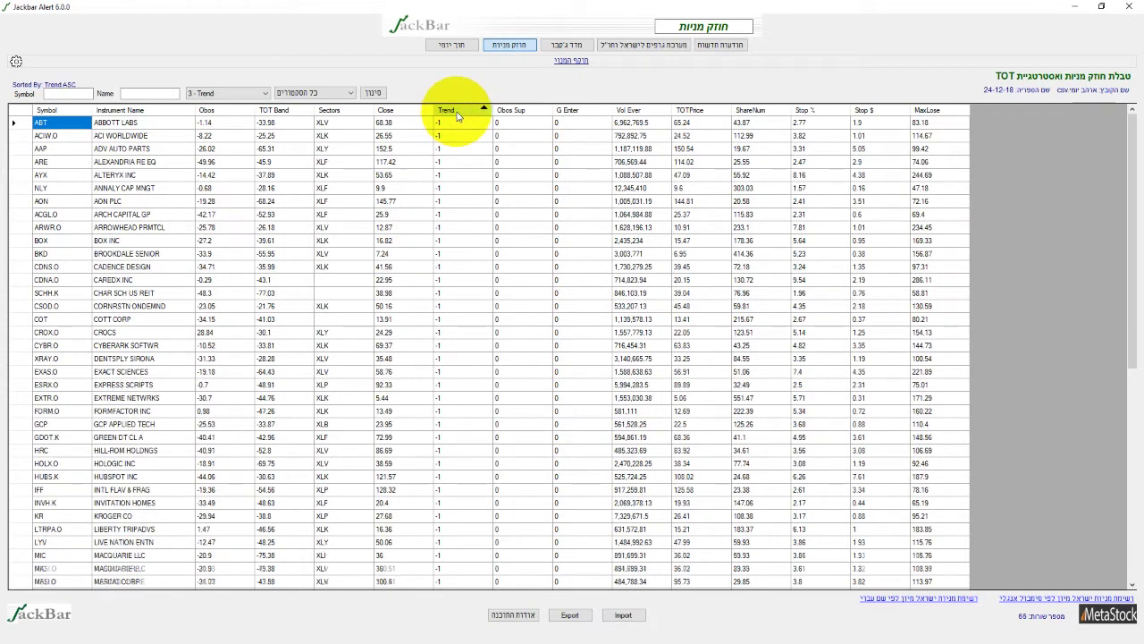
pyautogui.click(457, 115)
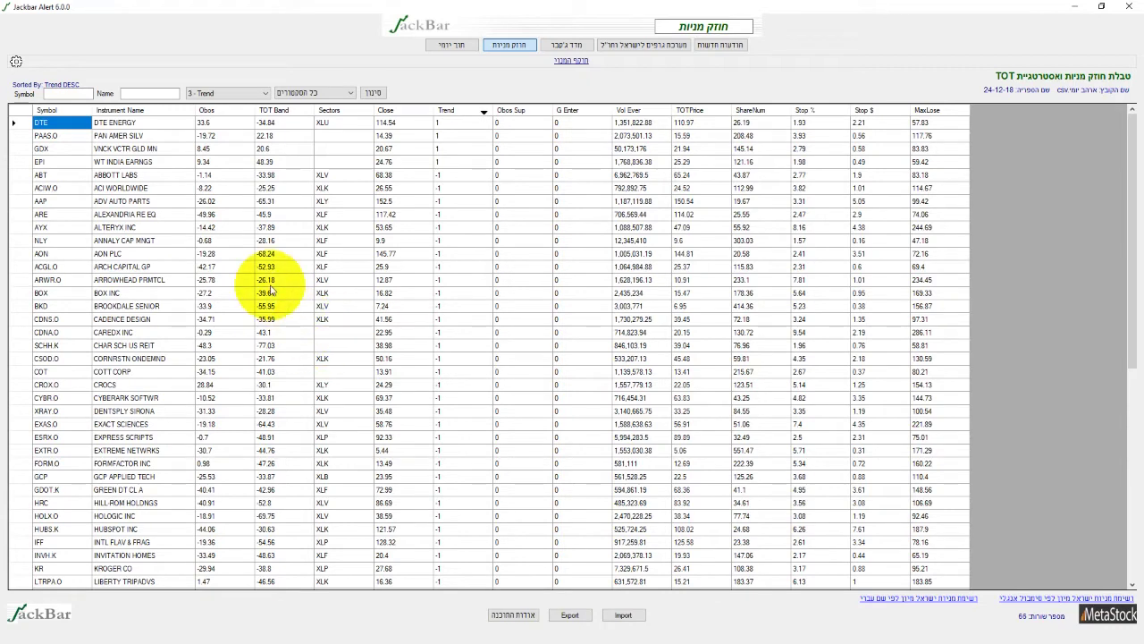
pyautogui.click(373, 93)
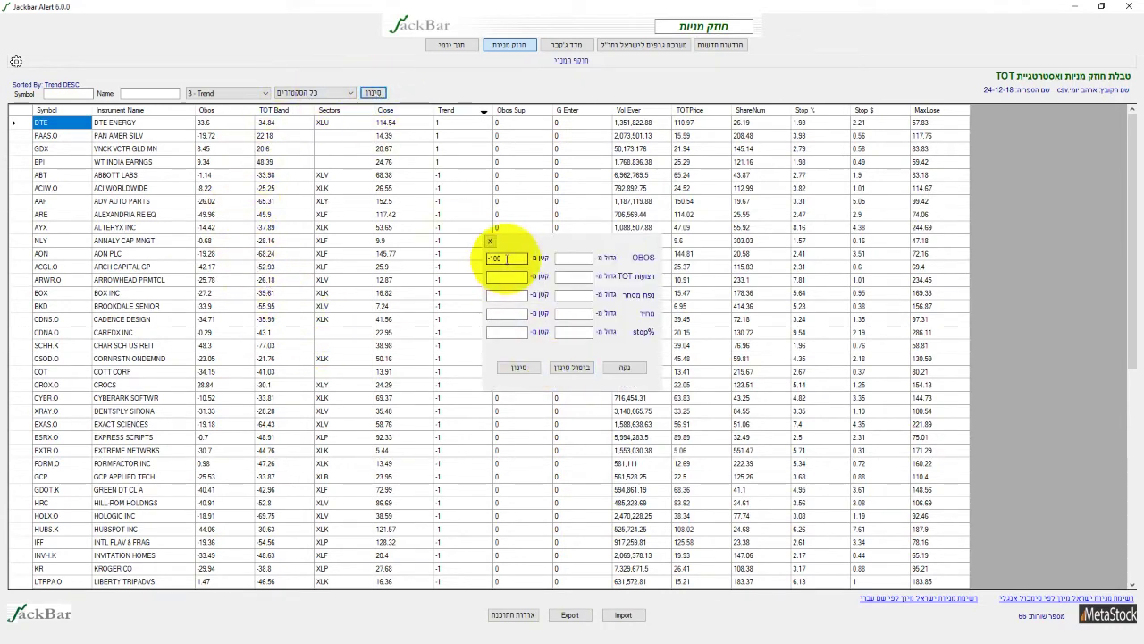
pyautogui.doubleClick(497, 257)
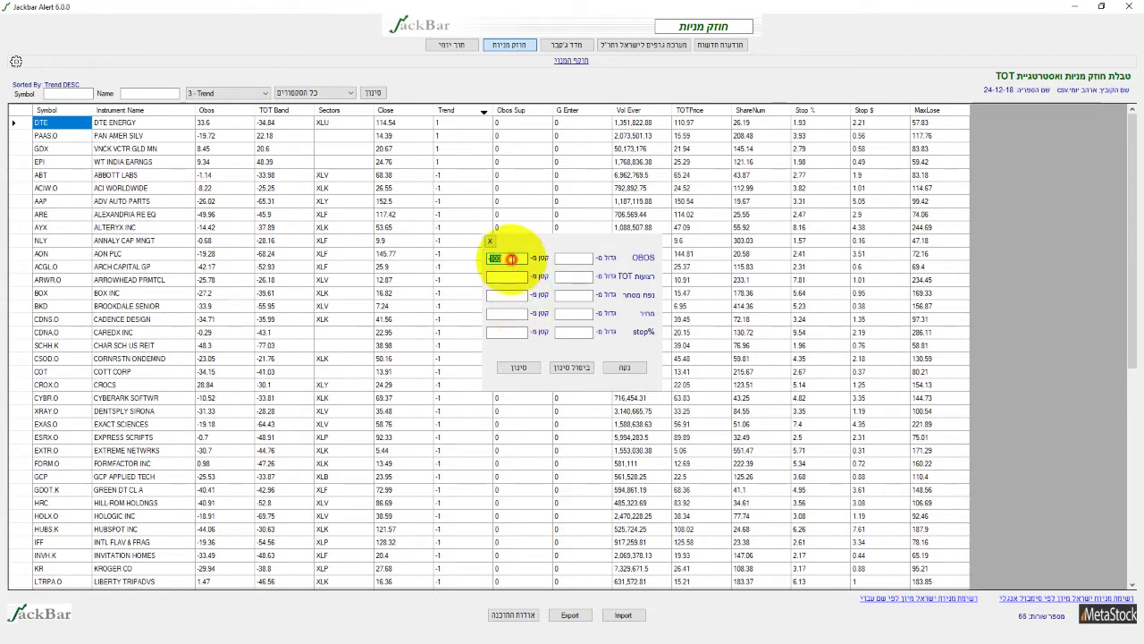
pyautogui.doubleClick(524, 259)
pyautogui.press('Delete')
pyautogui.click(572, 259)
pyautogui.write('0')
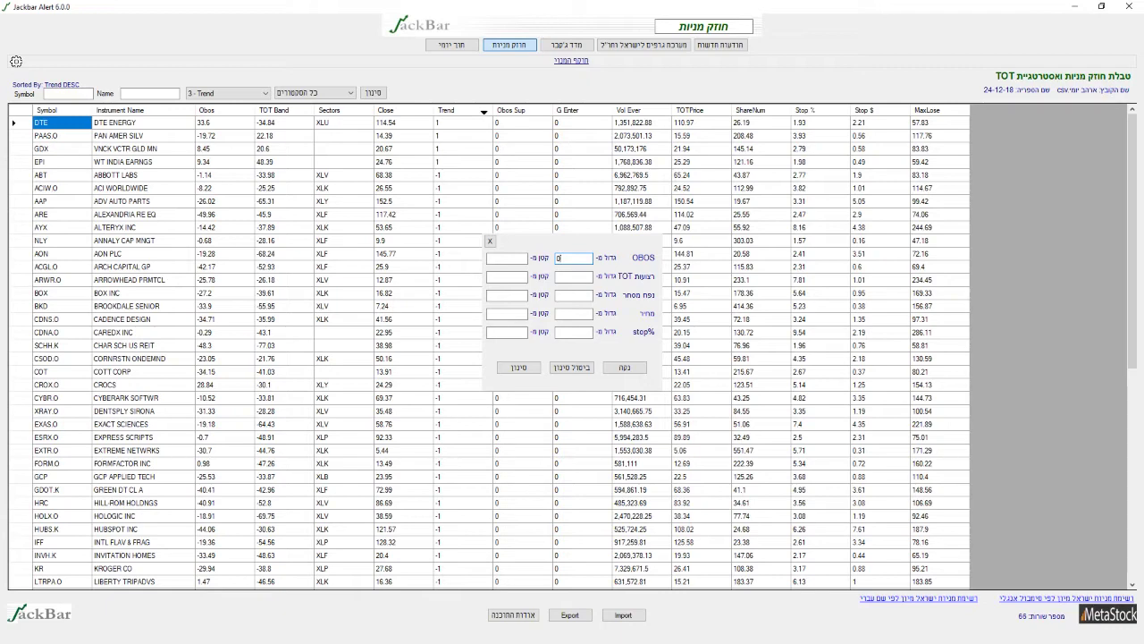
pyautogui.click(519, 369)
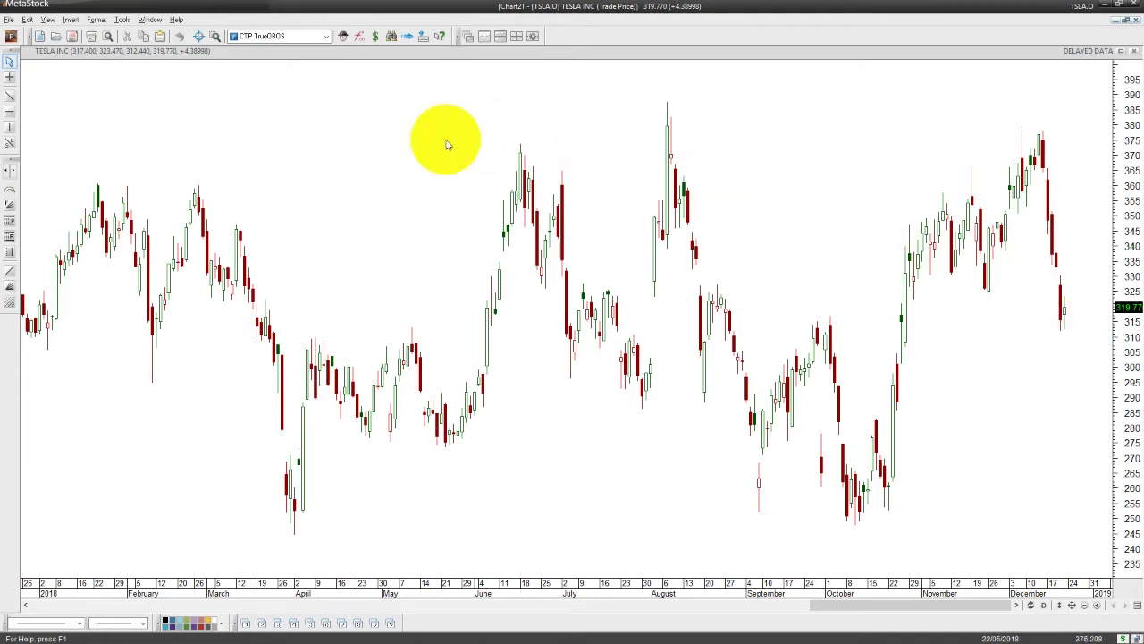
# Step: Add the CTP TrueOBOS indicator to the Tesla chart in MetaStock
pyautogui.click(263, 36)
pyautogui.click(274, 49)
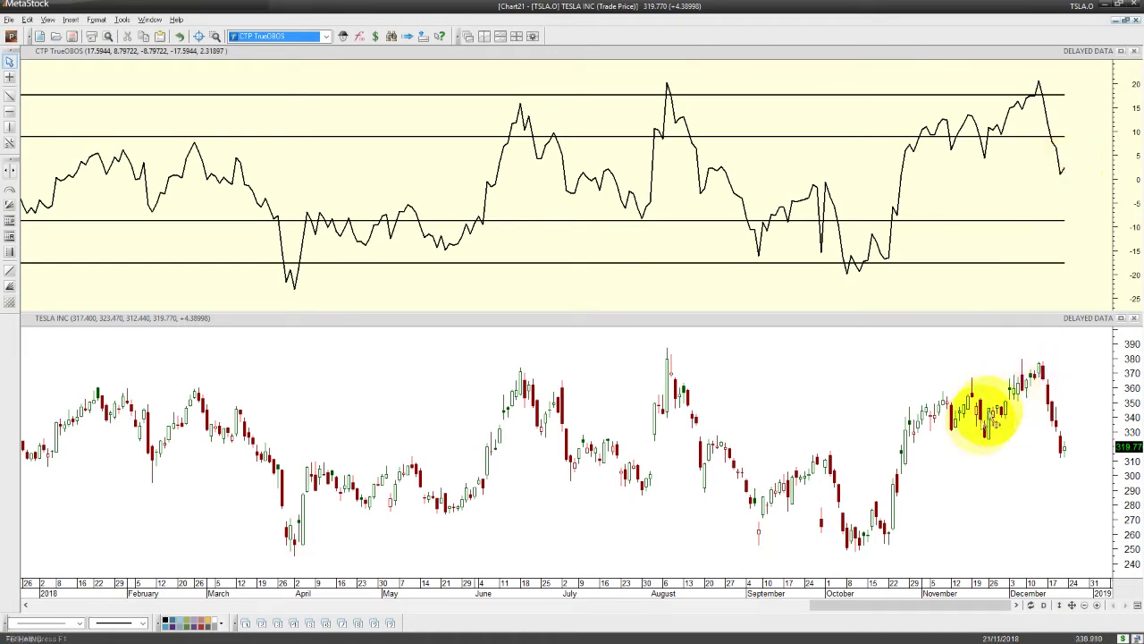
pyautogui.moveTo(1043, 372)
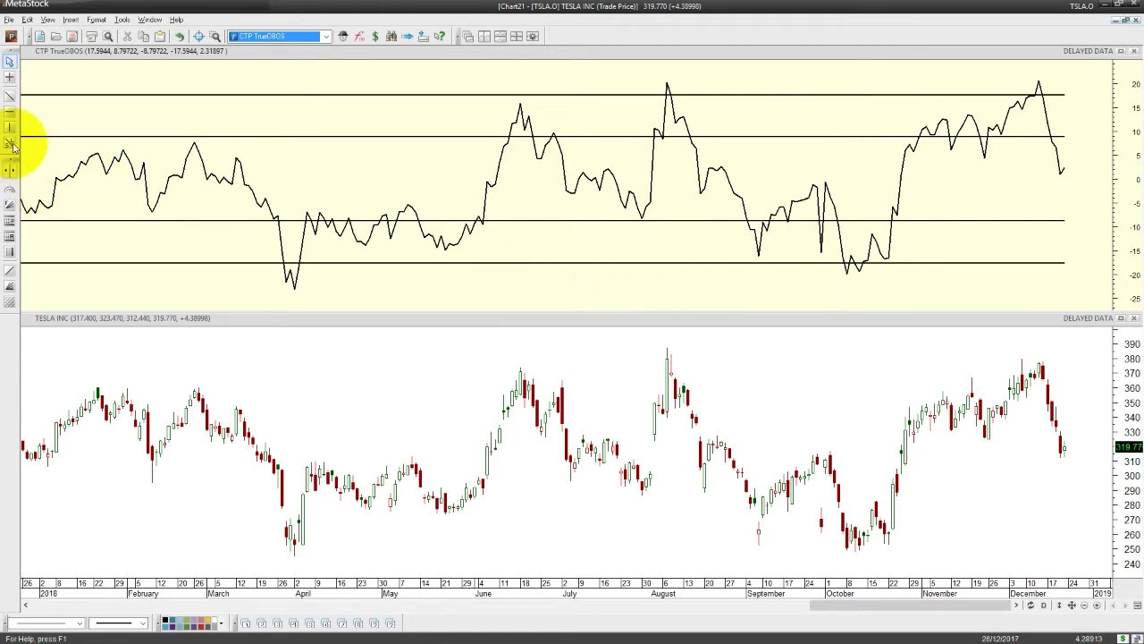
# Step: Draw horizontal support lines at about 315 and about 252 on the Tesla price chart
pyautogui.click(11, 112)
pyautogui.moveTo(957, 459); pyautogui.dragTo(881, 462)
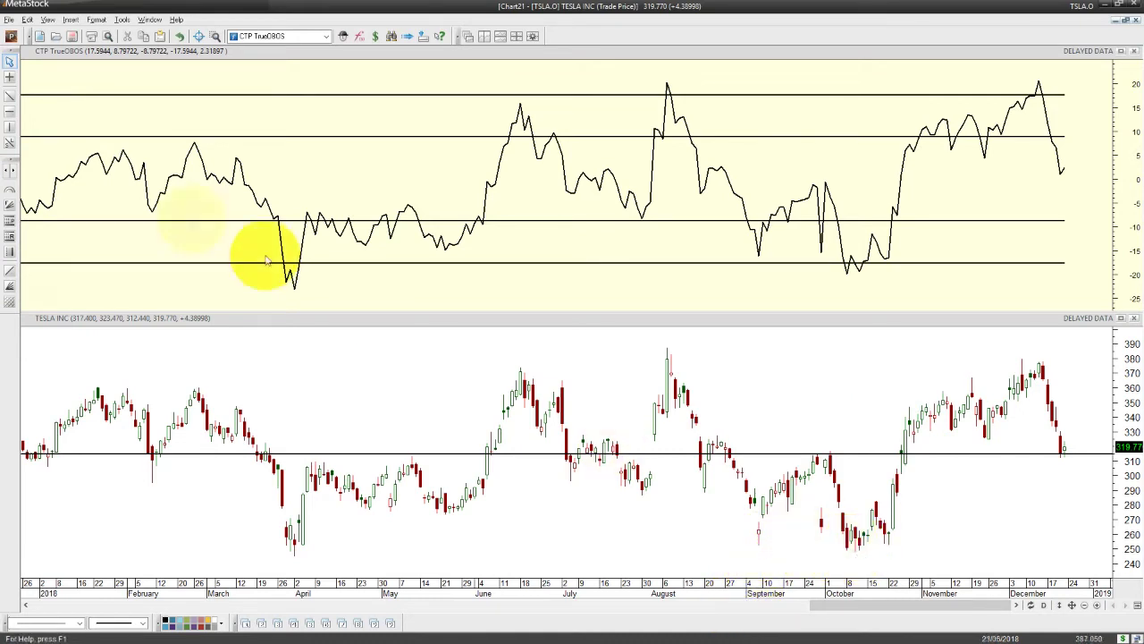
pyautogui.click(9, 114)
pyautogui.click(770, 544)
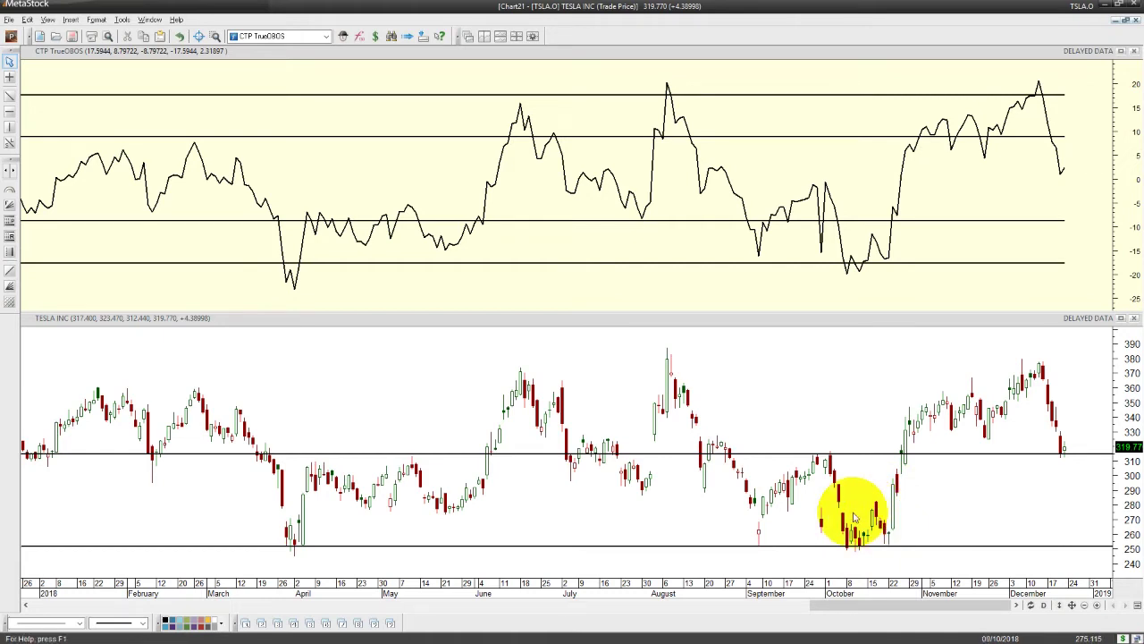
pyautogui.moveTo(906, 457)
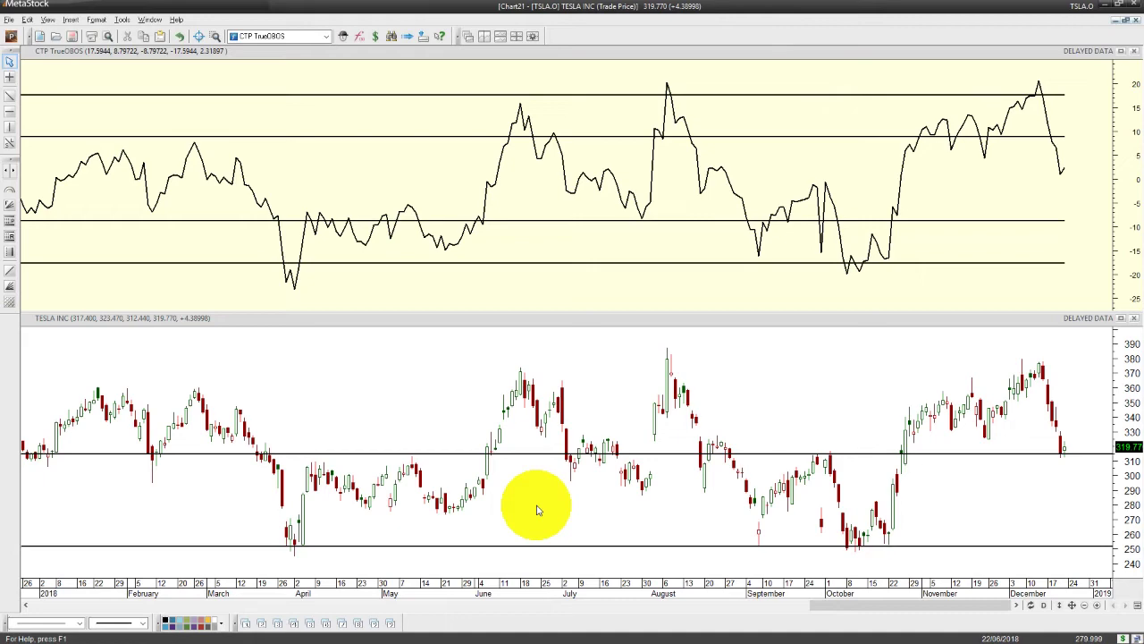
# Step: Examine Tesla in the daily, weekly and monthly layout with horizontal lines at about 290 monthly and 315 daily, closing the entire layout when finished
pyautogui.click(294, 623)
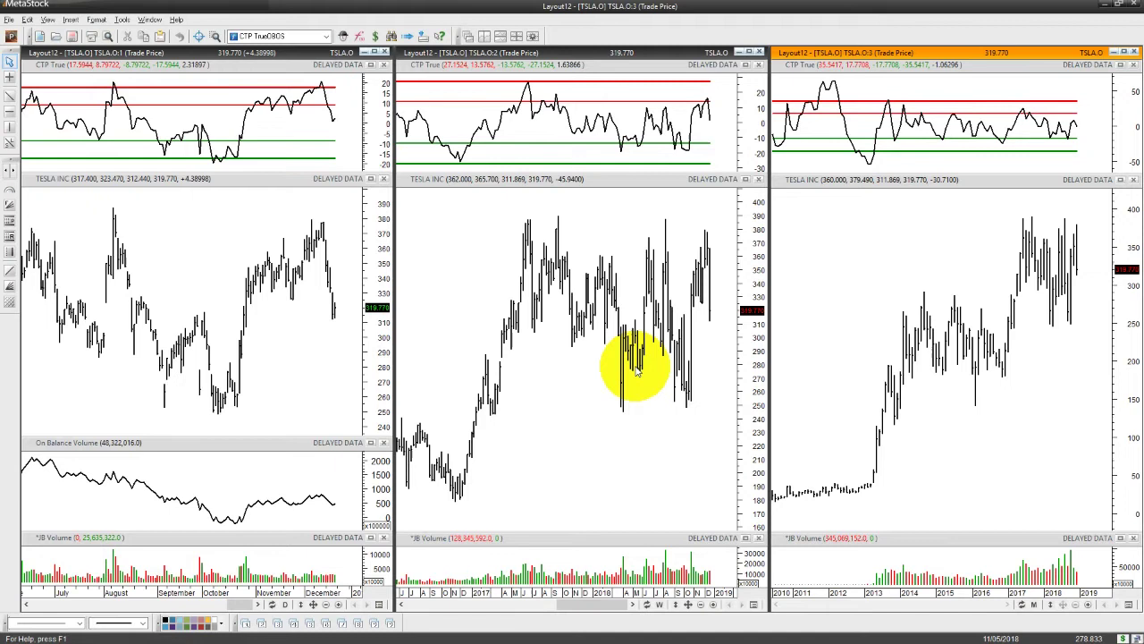
pyautogui.click(9, 111)
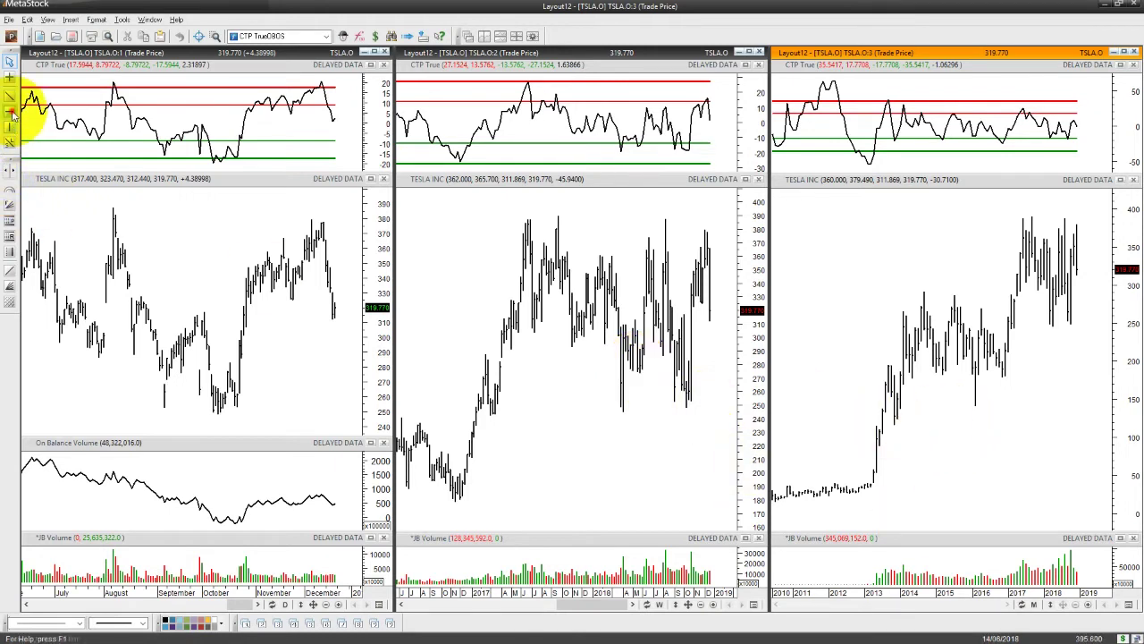
pyautogui.click(916, 293)
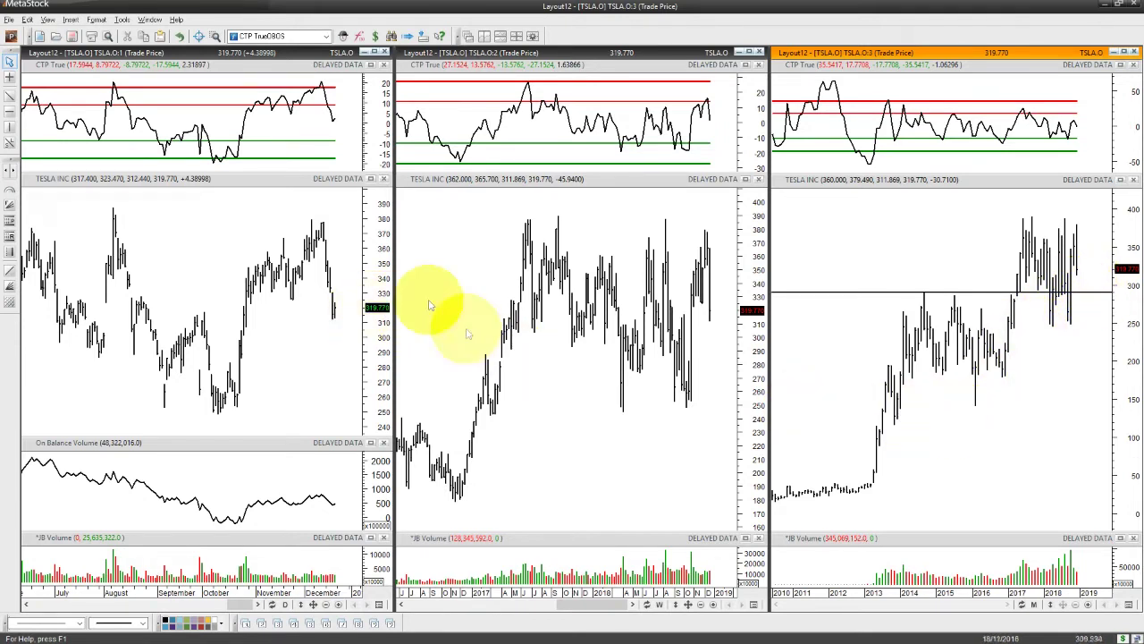
pyautogui.click(9, 111)
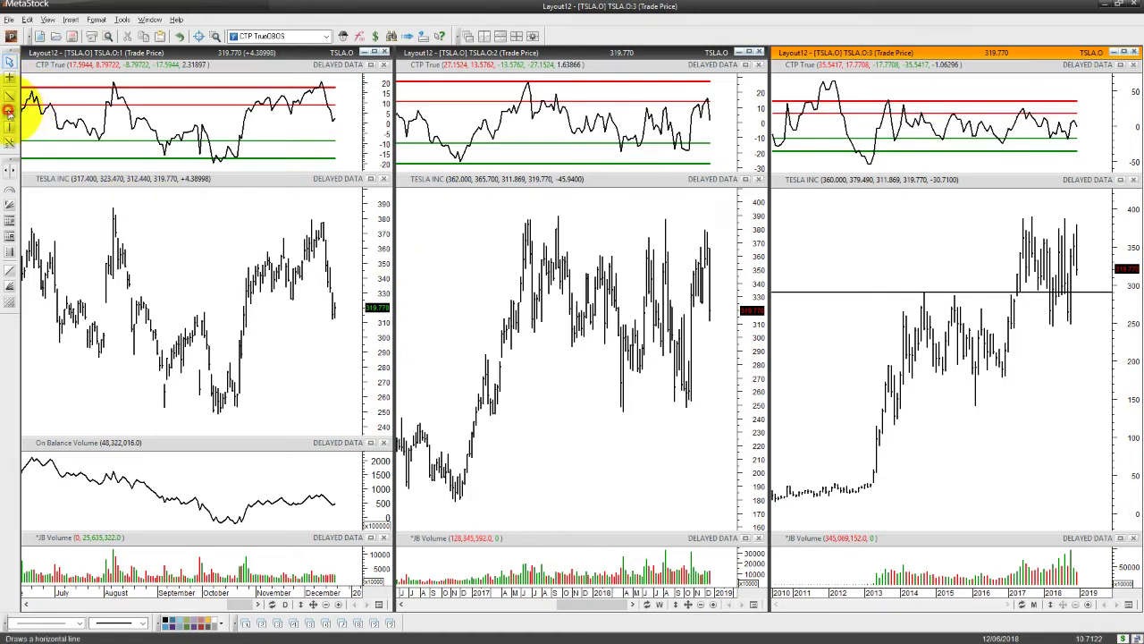
pyautogui.click(278, 319)
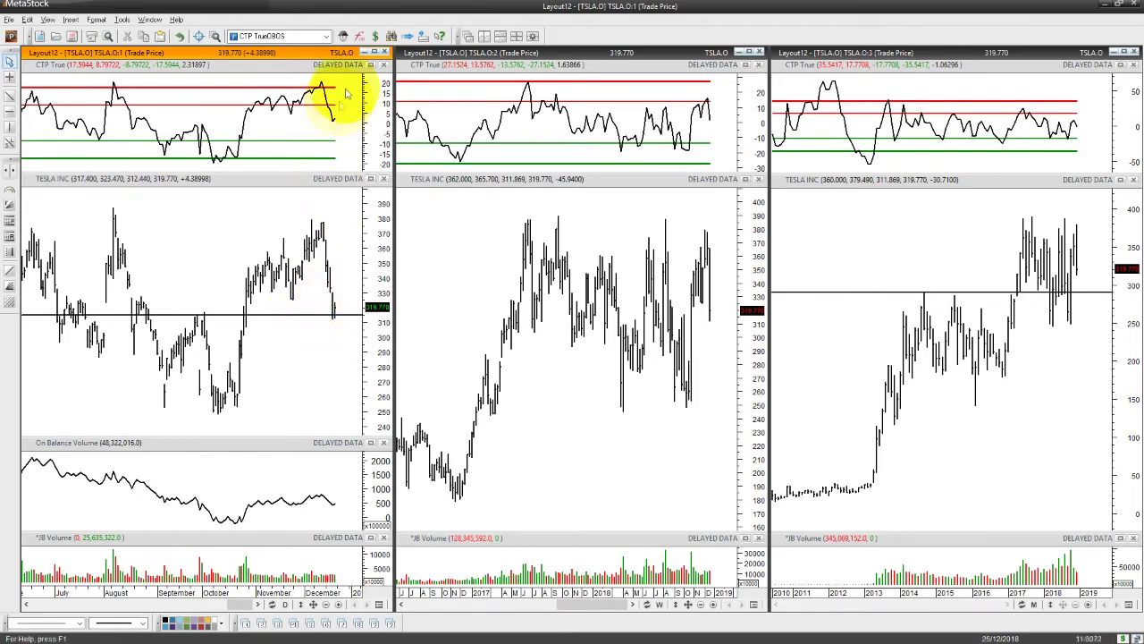
pyautogui.click(385, 52)
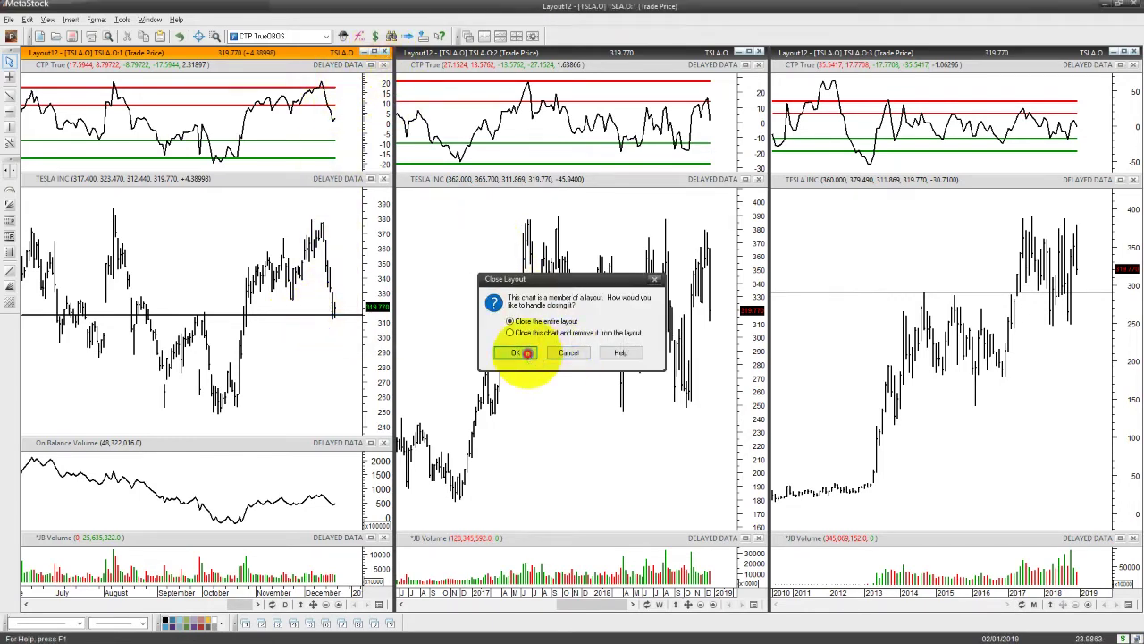
pyautogui.click(517, 352)
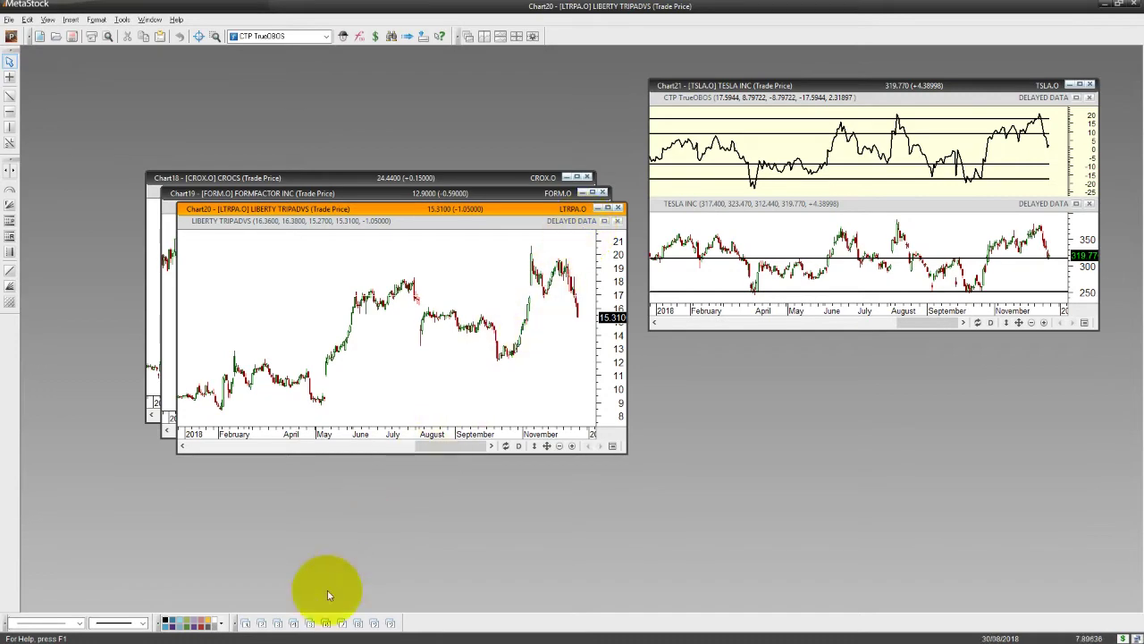
# Step: Open the daily, weekly and monthly layout for LTRPA.O and remove the failing CTP TrueOBOS indicator from its monthly chart
pyautogui.click(294, 623)
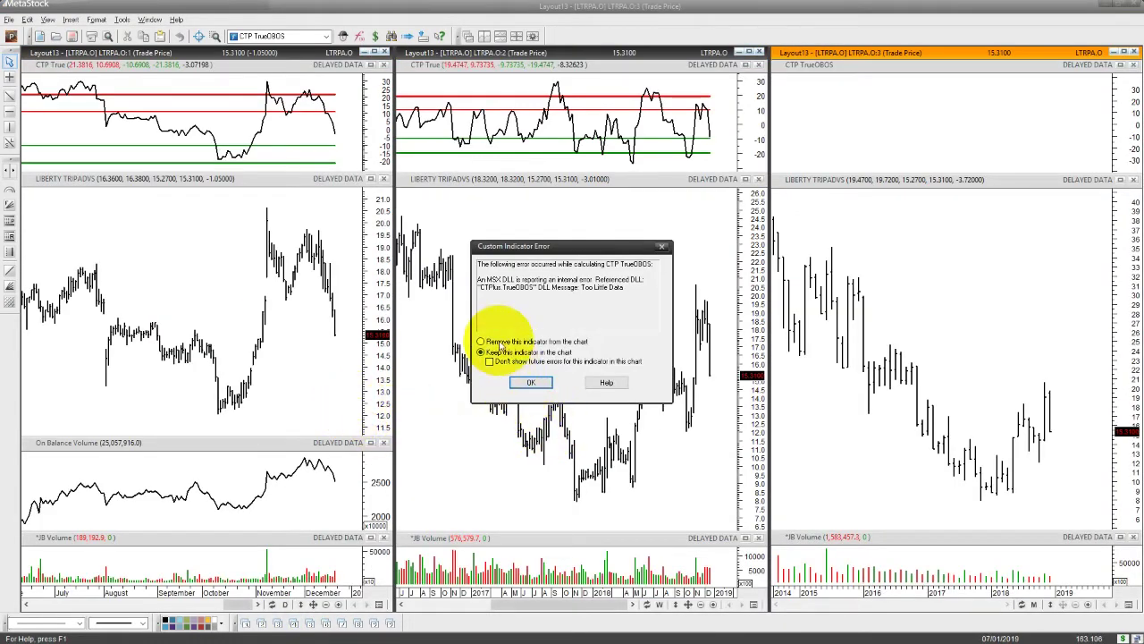
pyautogui.click(497, 341)
pyautogui.click(531, 384)
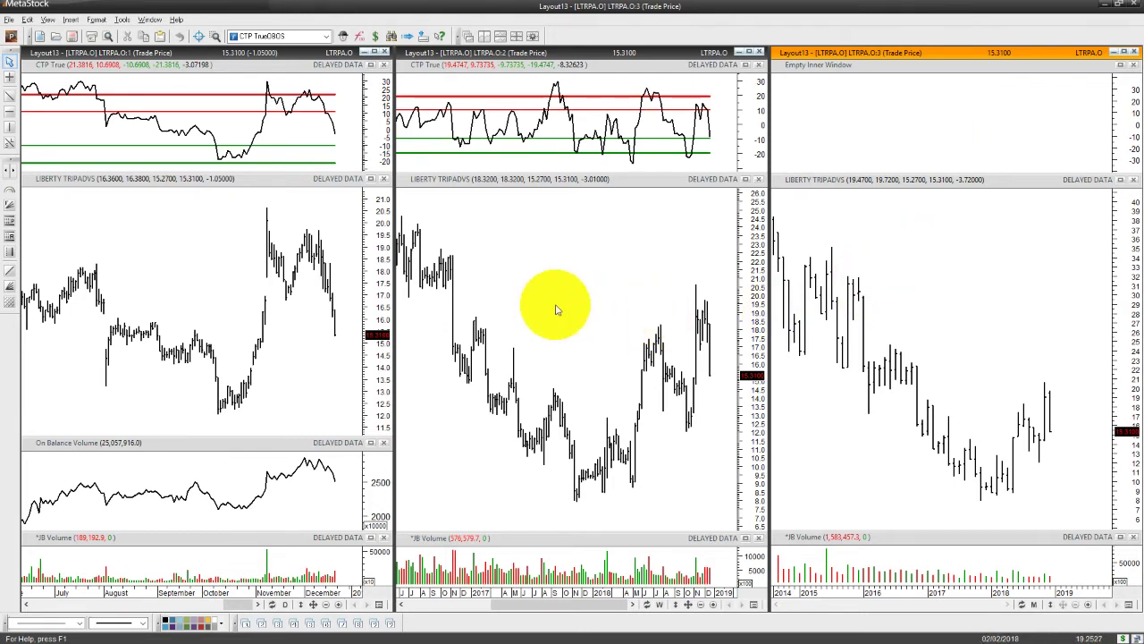
# Step: Draw a horizontal line at about 16.8 on the daily LTRPA.O chart and examine that chart enlarged
pyautogui.click(11, 111)
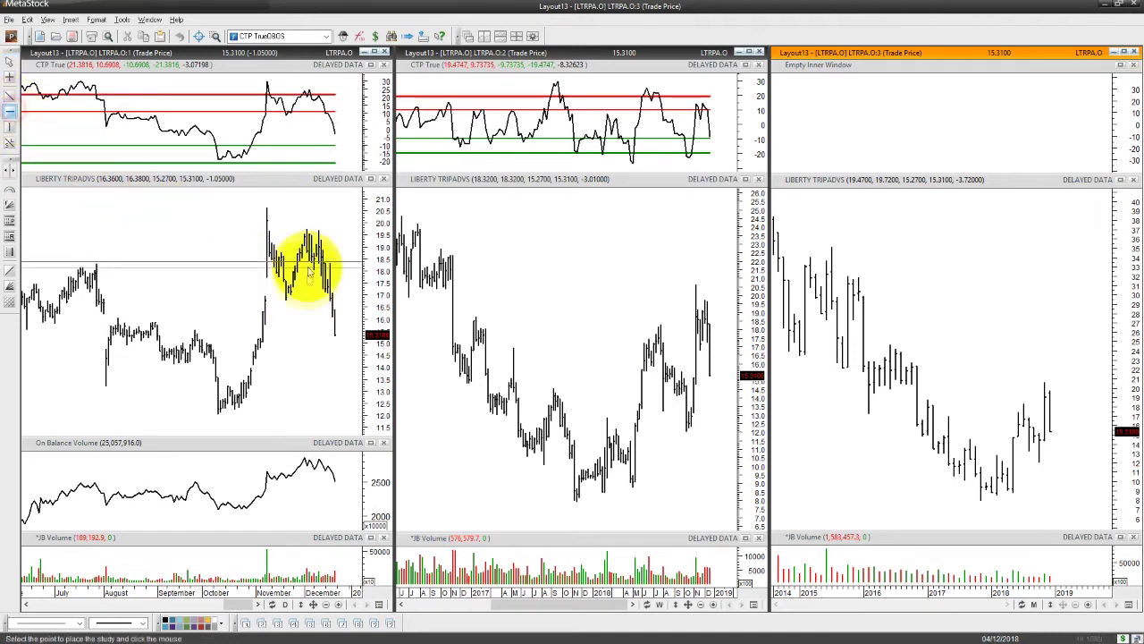
pyautogui.click(308, 305)
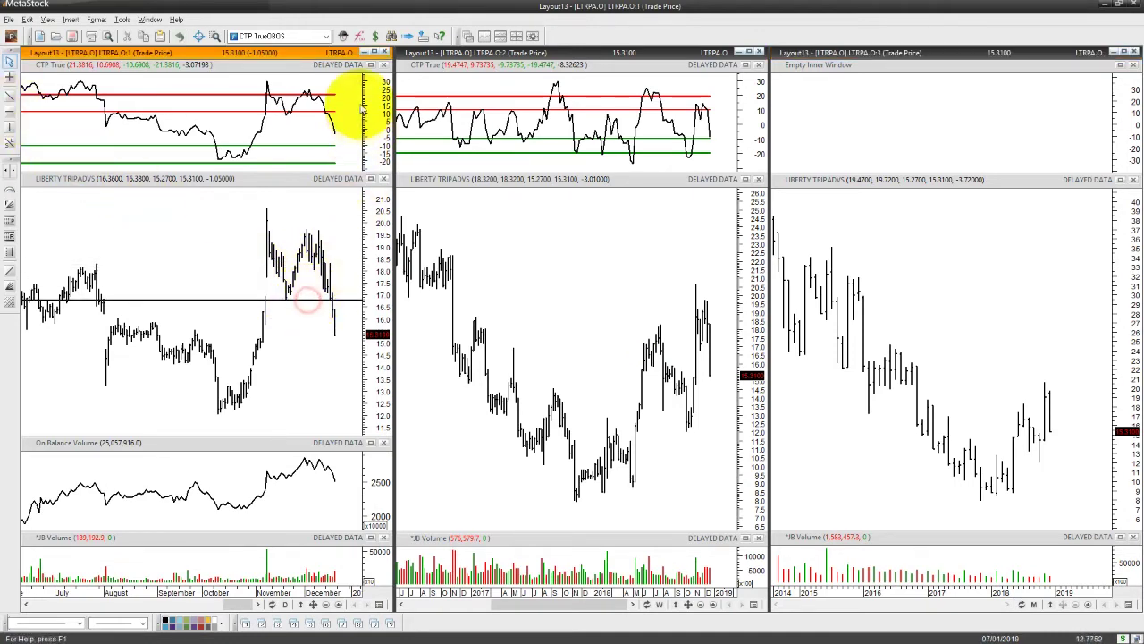
pyautogui.click(374, 52)
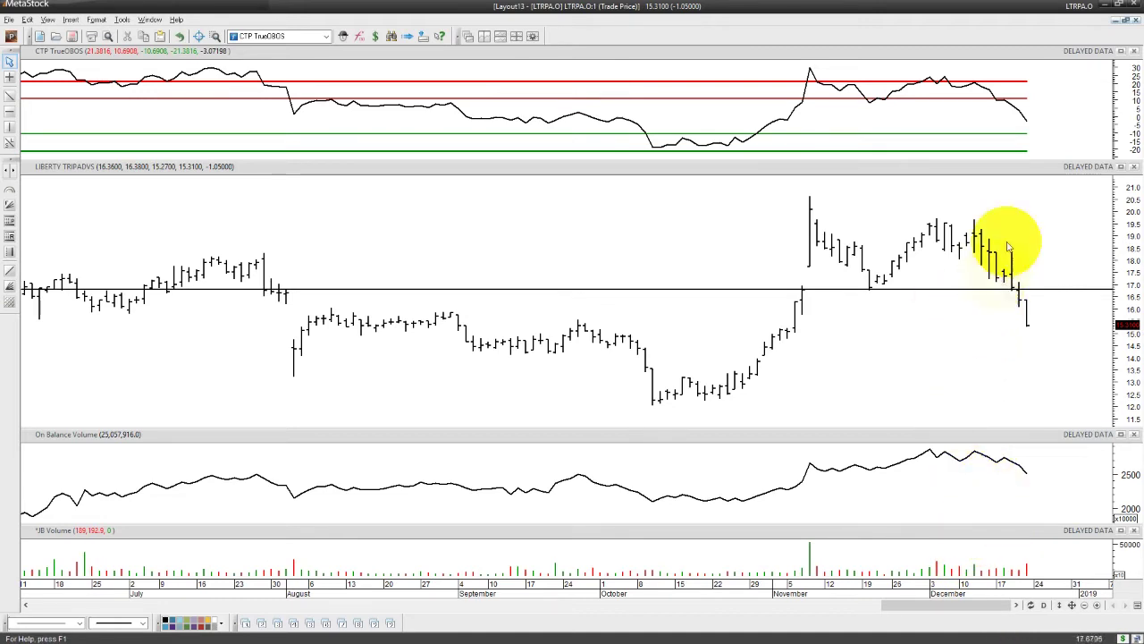
pyautogui.click(1118, 20)
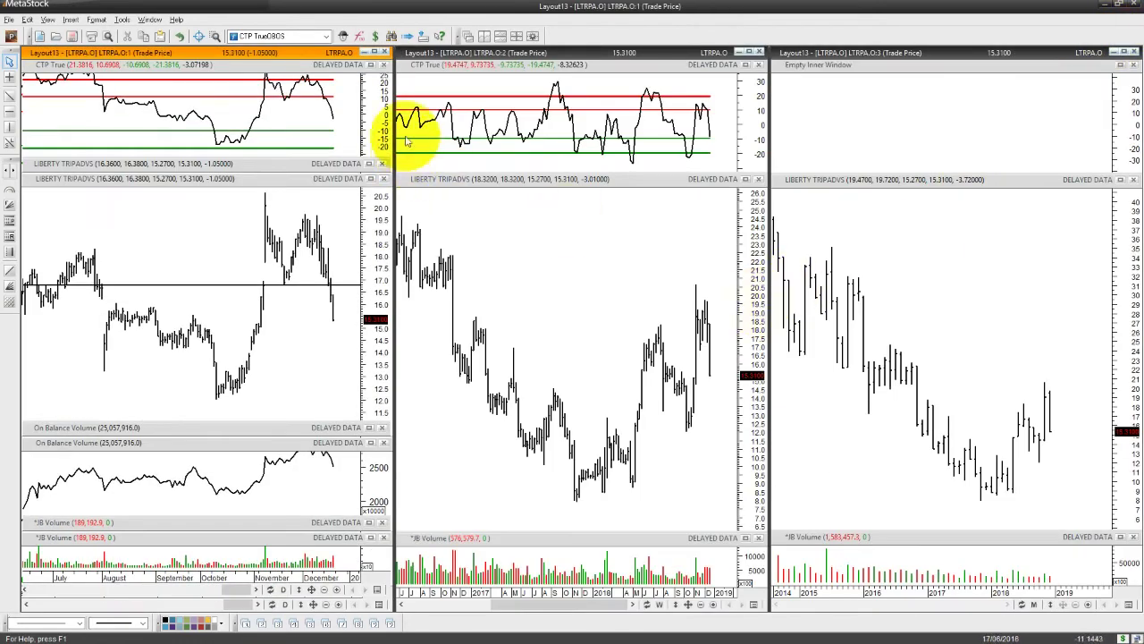
# Step: Close the entire LTRPA.O layout without saving and discard the stock's original chart
pyautogui.click(384, 52)
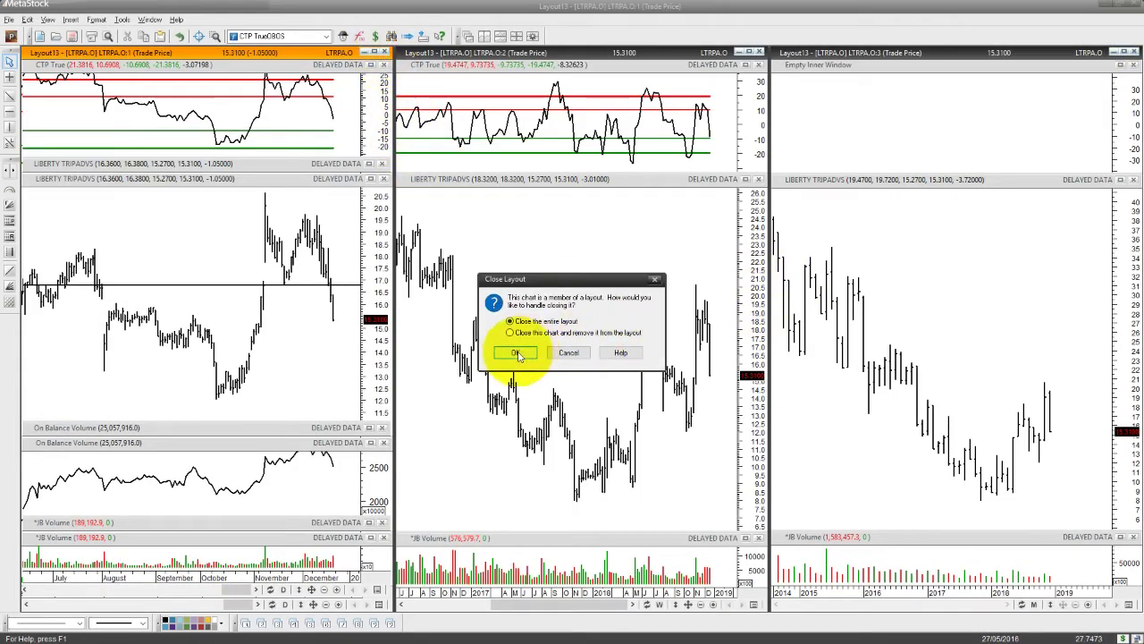
pyautogui.click(517, 354)
pyautogui.click(575, 353)
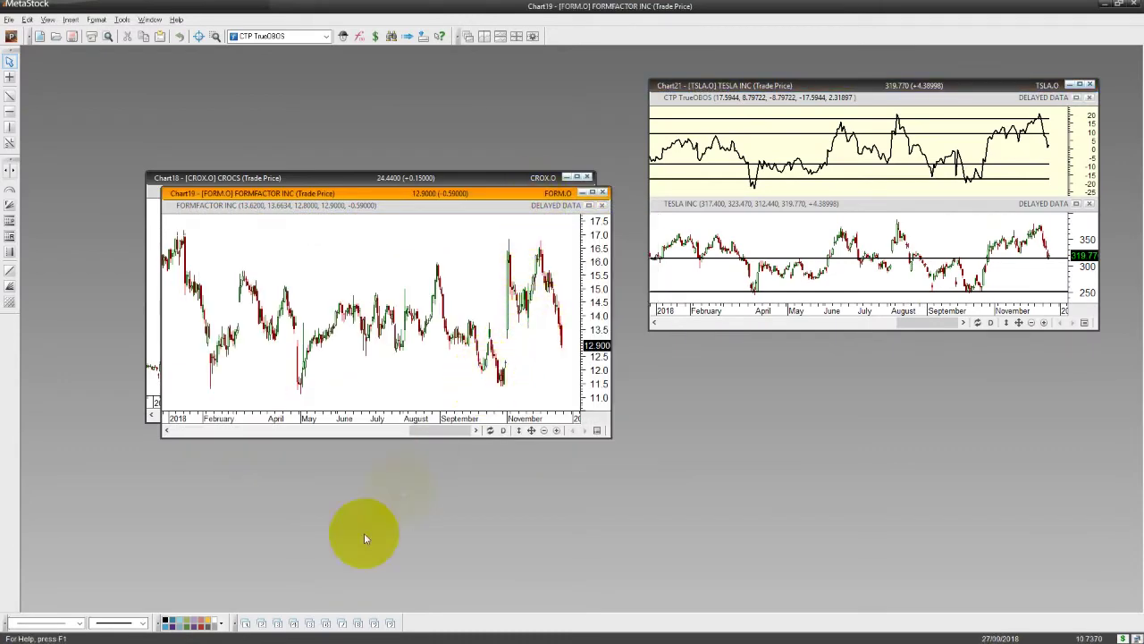
# Step: Examine FormFactor in the daily, weekly and monthly layout, drawing horizontal lines at about 13.6 on the daily chart and 10.8 on the monthly
pyautogui.click(293, 623)
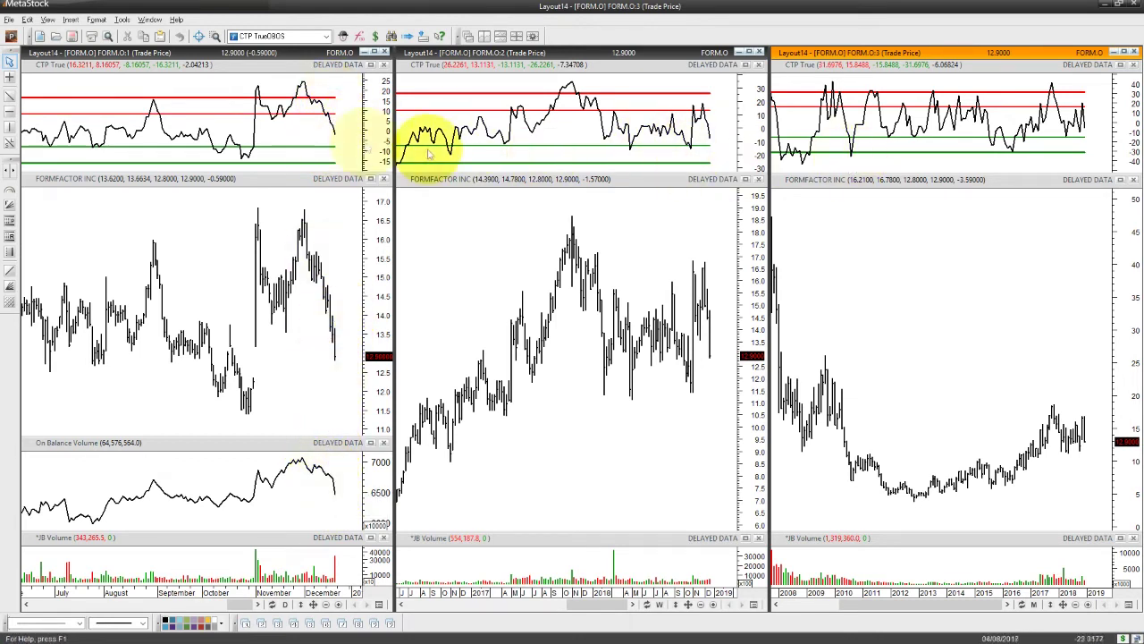
pyautogui.click(9, 111)
pyautogui.click(308, 334)
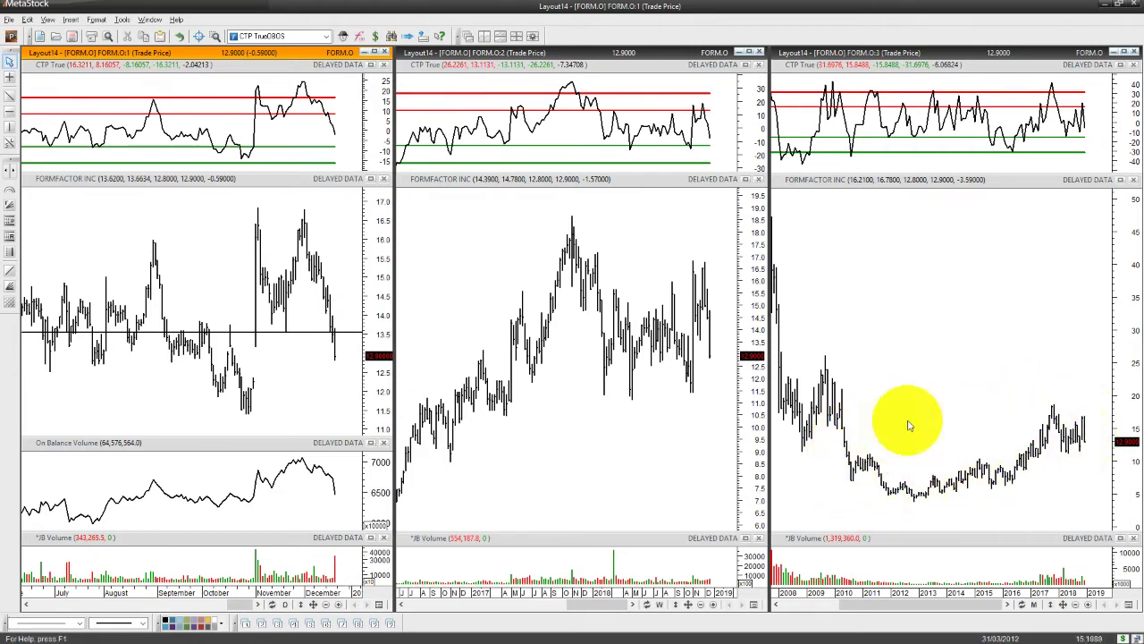
pyautogui.press('h')
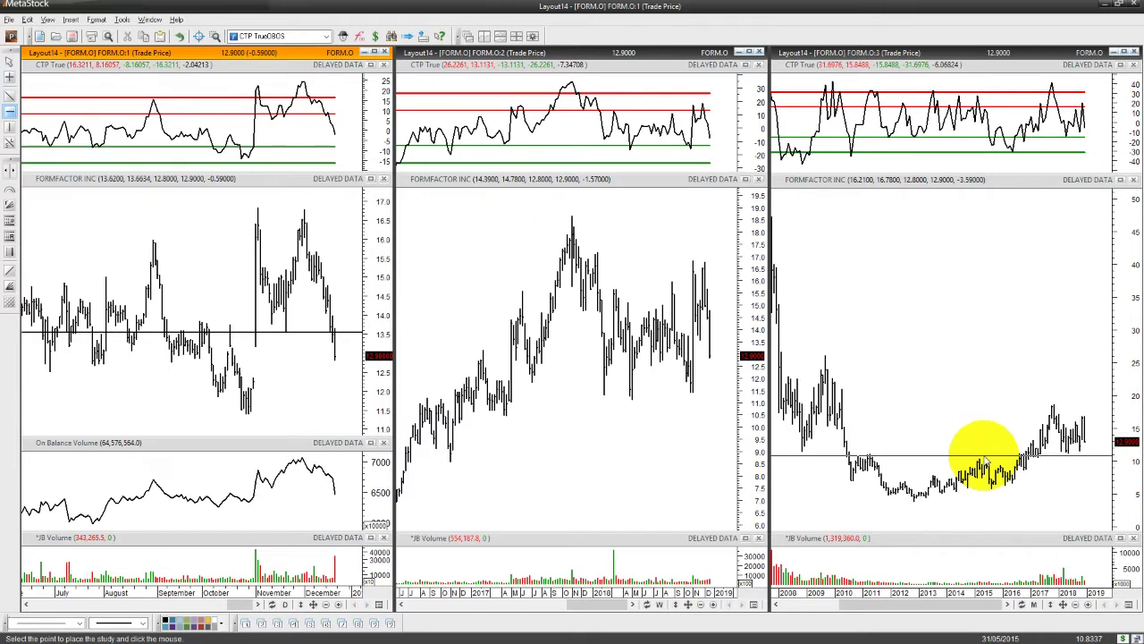
pyautogui.click(983, 456)
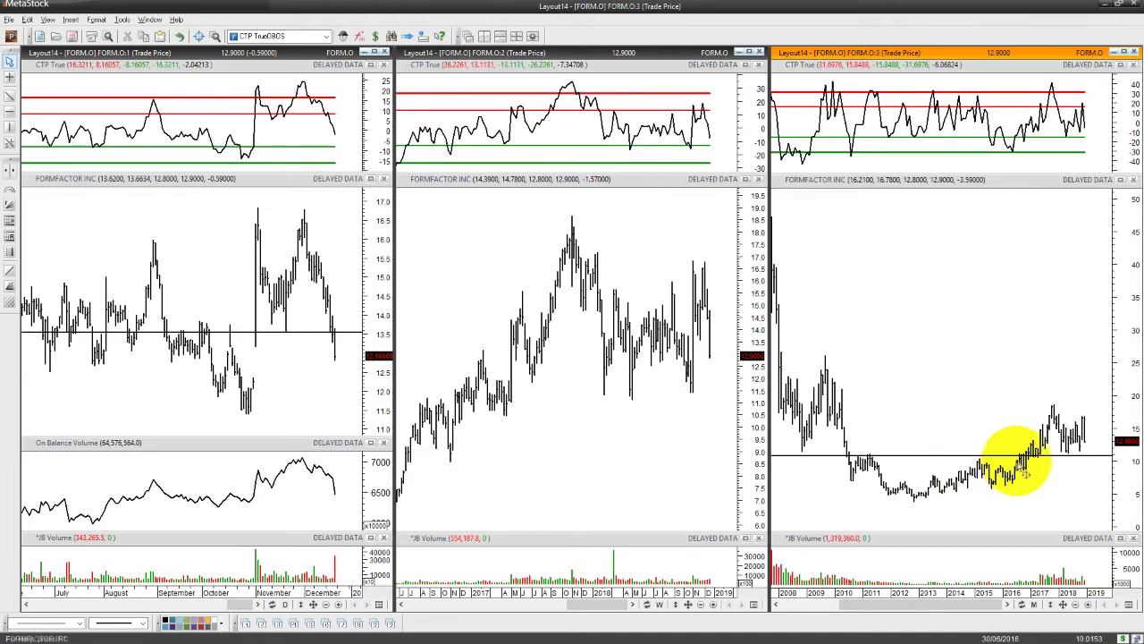
pyautogui.moveTo(1028, 474)
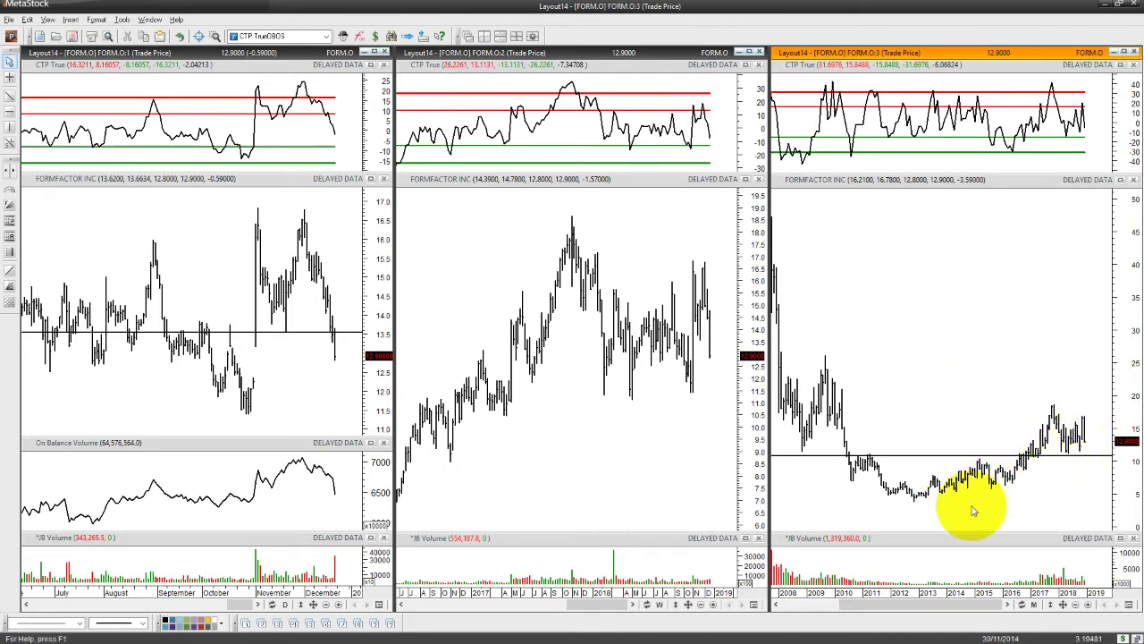
# Step: Close the entire FormFactor layout without saving and place its original chart beneath the Tesla chart with the kept candidates
pyautogui.hotkey('ctrl', 'F4')
pyautogui.click(501, 350)
pyautogui.click(583, 353)
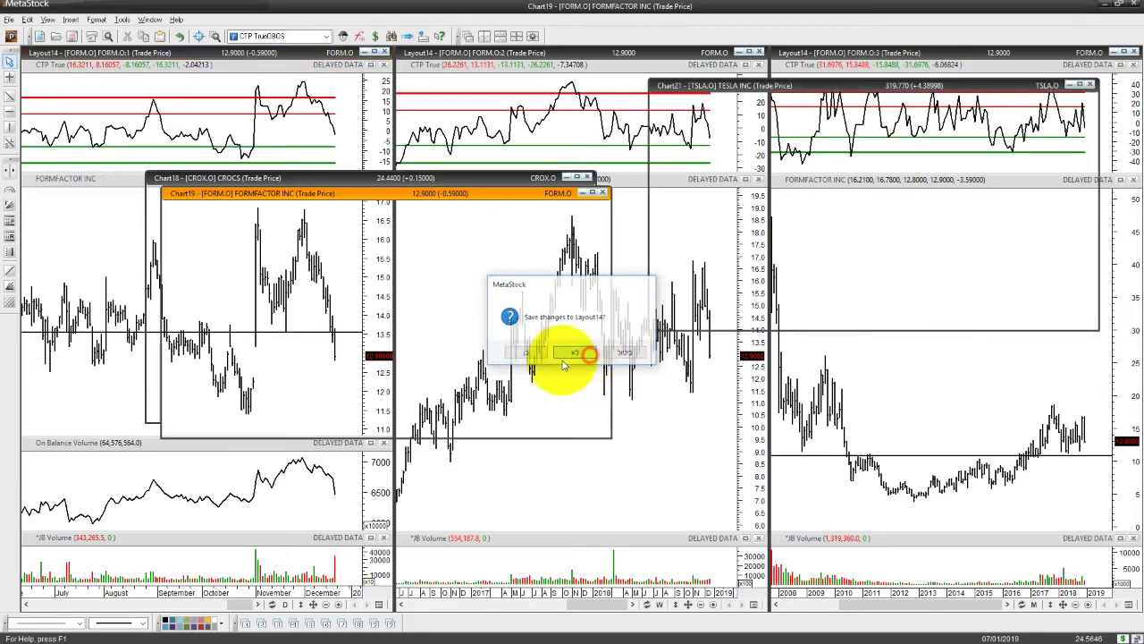
pyautogui.moveTo(510, 198); pyautogui.dragTo(1003, 313)
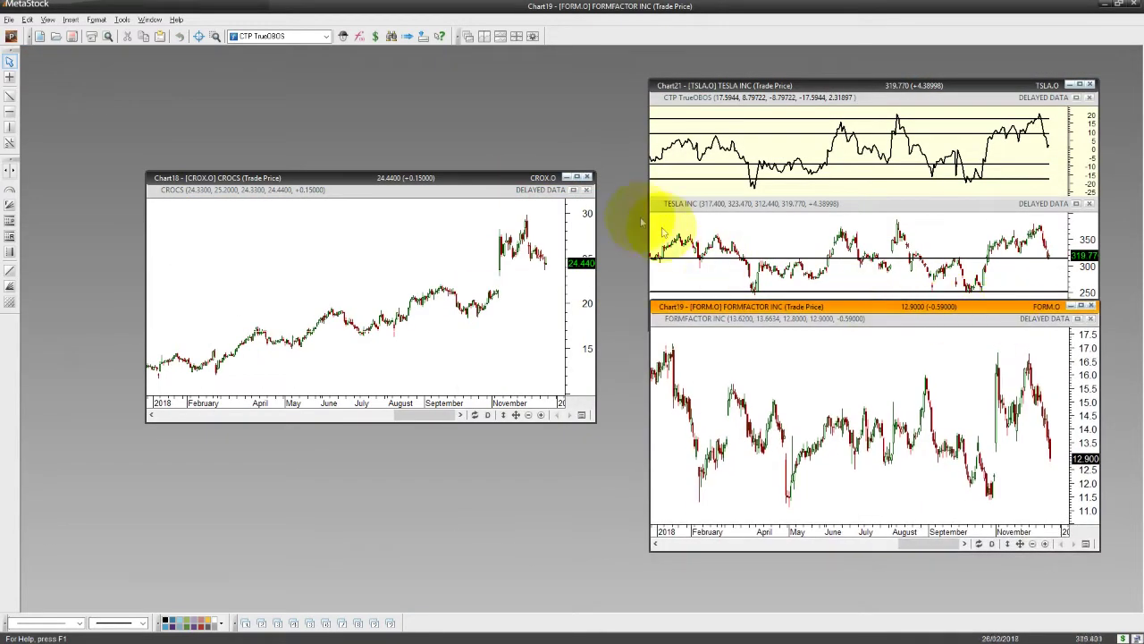
# Step: Open the daily, weekly and monthly layout for the Crocs chart
pyautogui.click(485, 193)
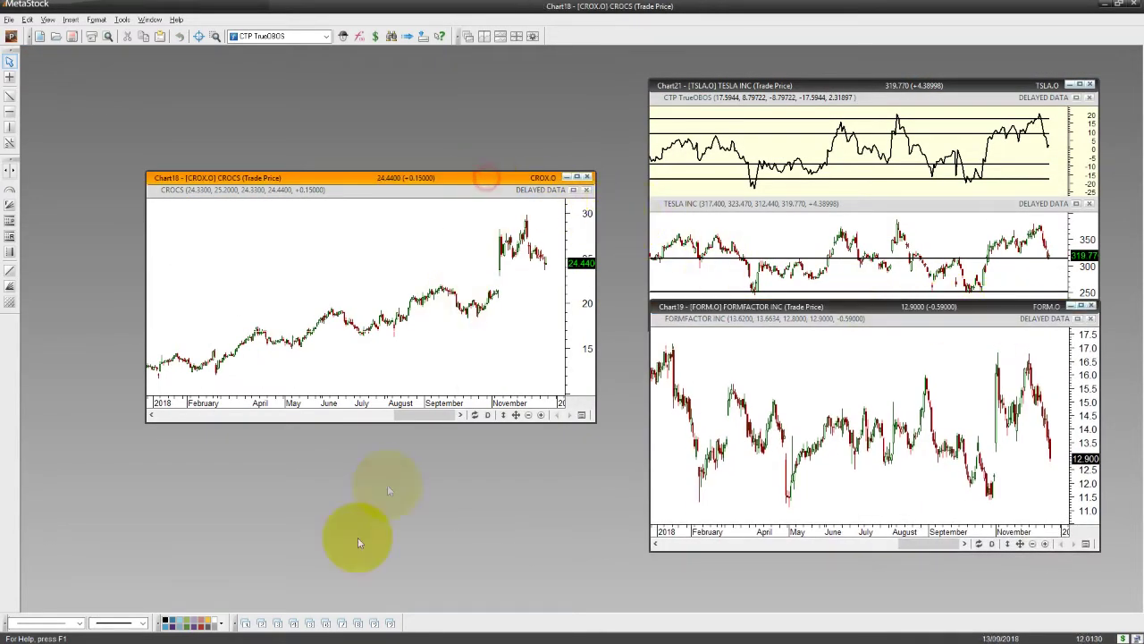
pyautogui.click(295, 623)
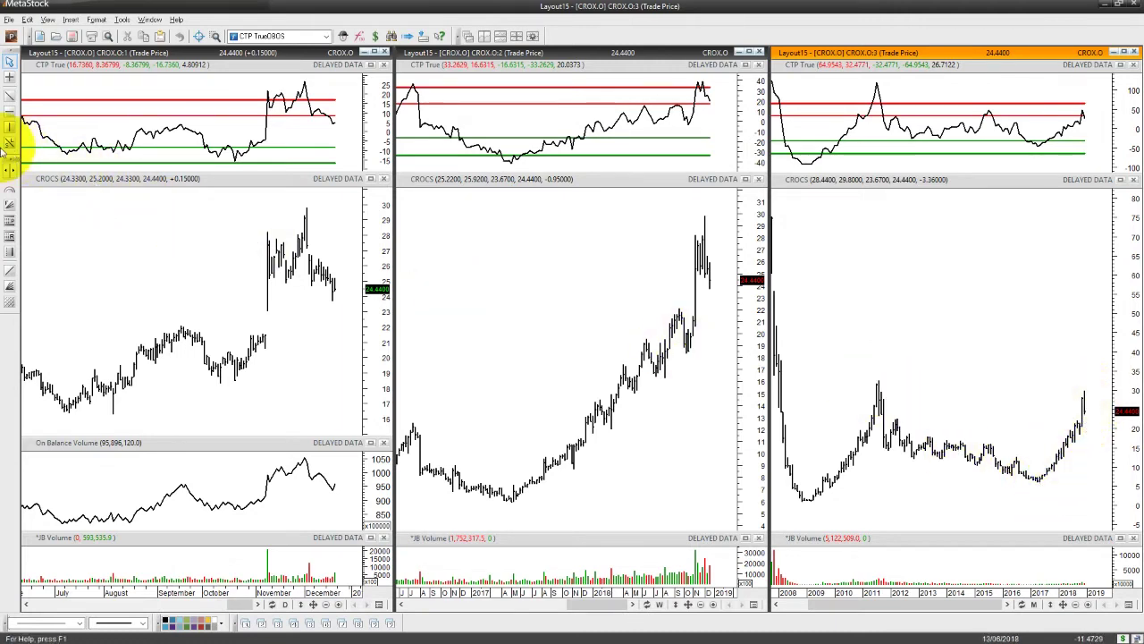
# Step: Draw horizontal lines at about 32 on the monthly Crocs chart and at about 22 on the daily chart
pyautogui.click(11, 110)
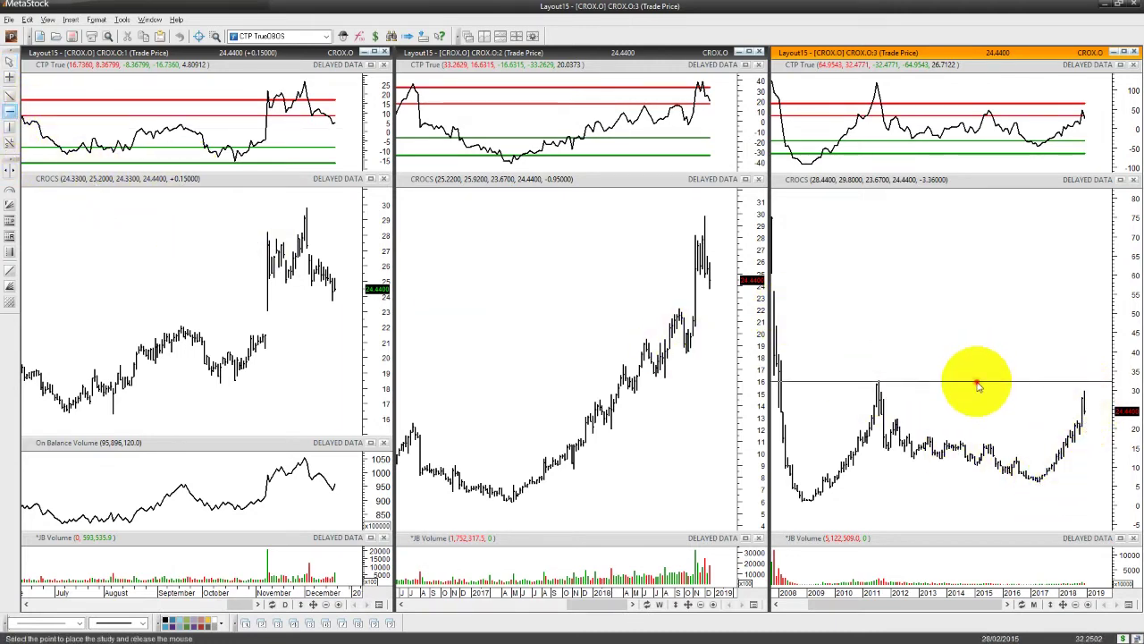
pyautogui.click(978, 384)
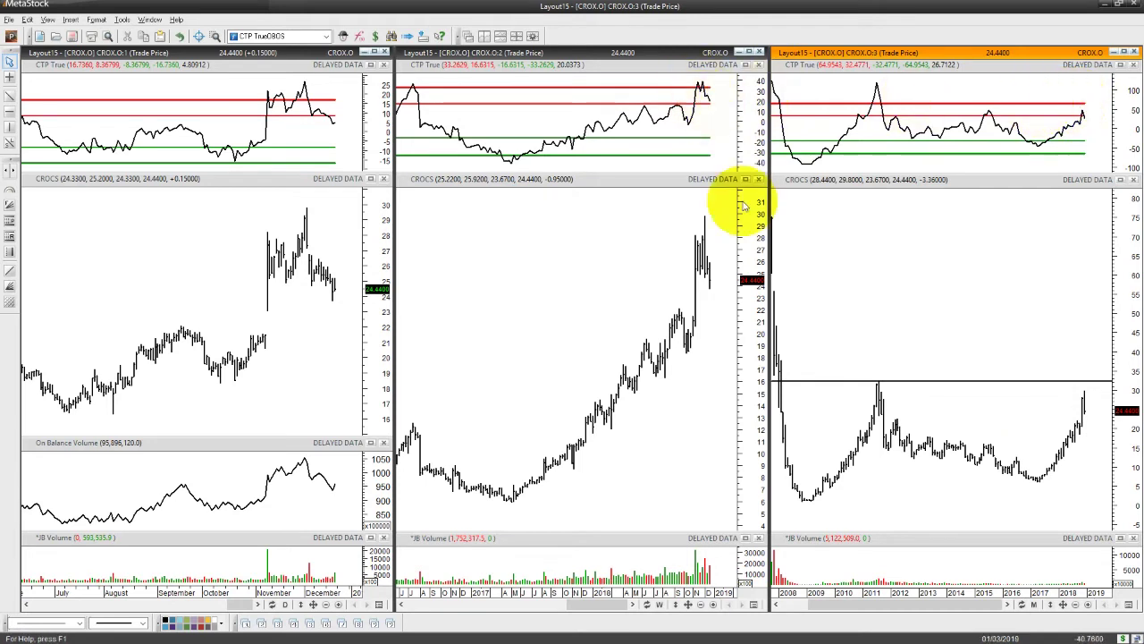
pyautogui.moveTo(706, 98)
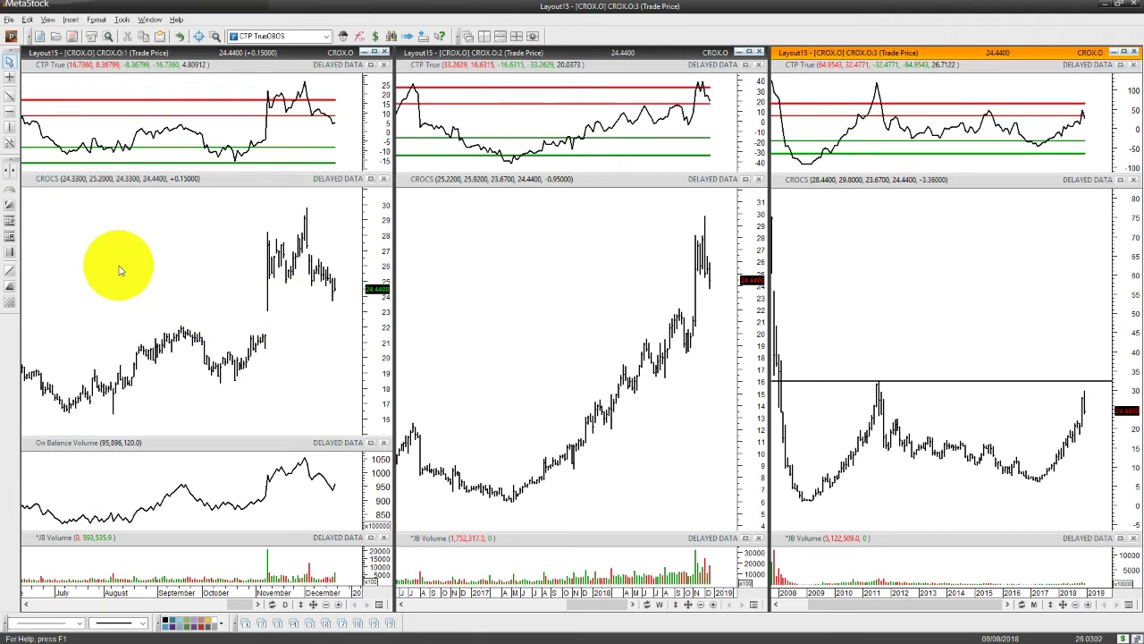
pyautogui.click(9, 111)
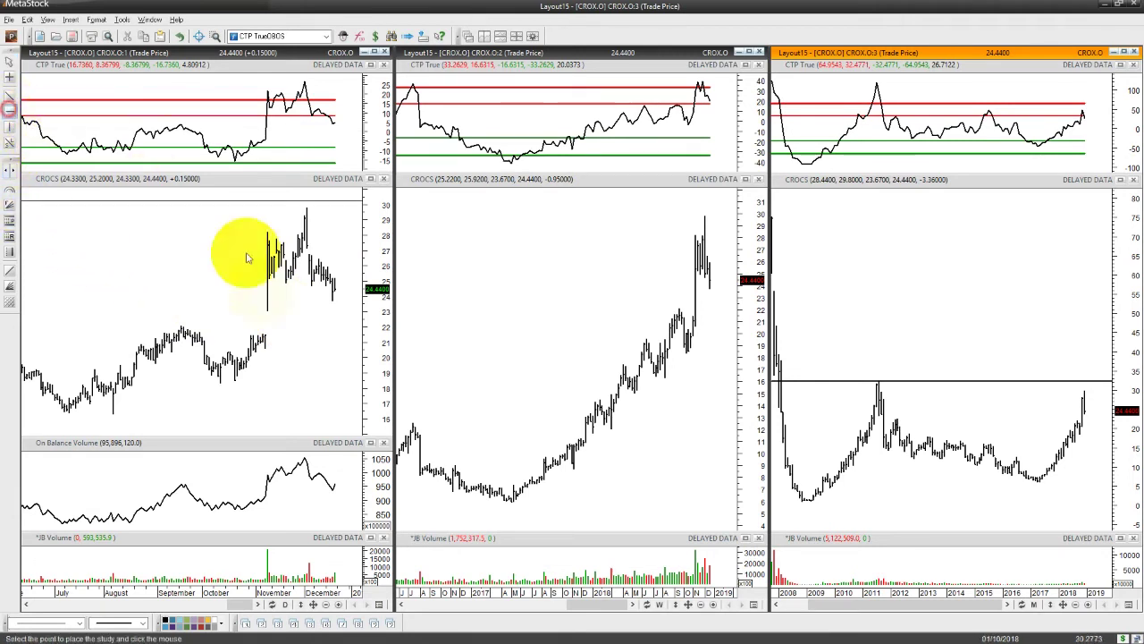
pyautogui.click(255, 327)
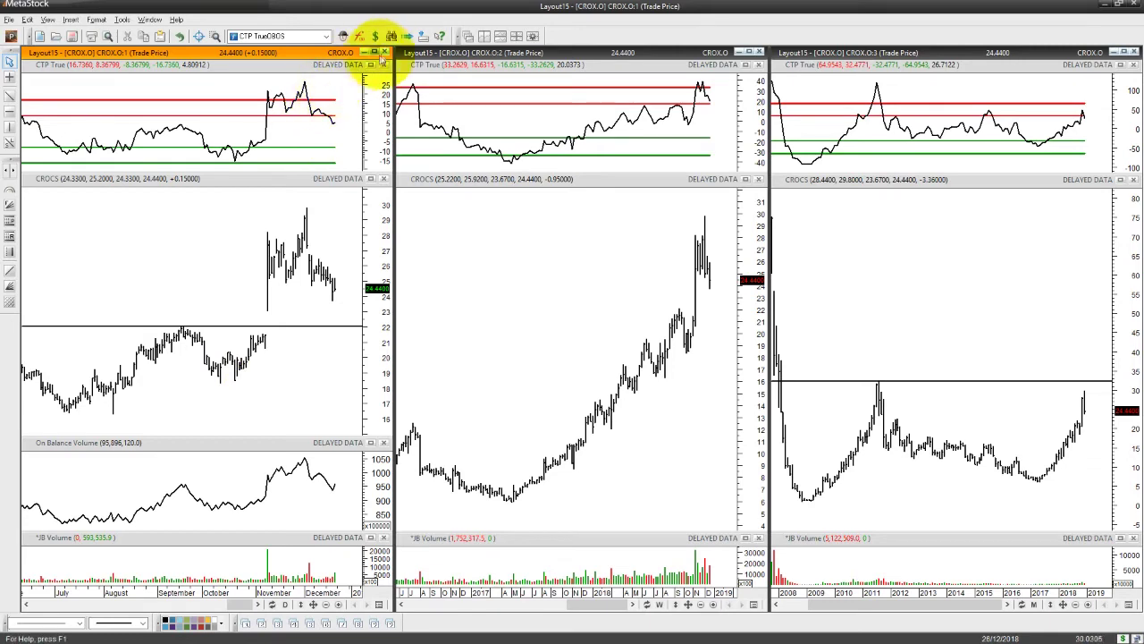
# Step: Close the entire Crocs layout
pyautogui.click(387, 52)
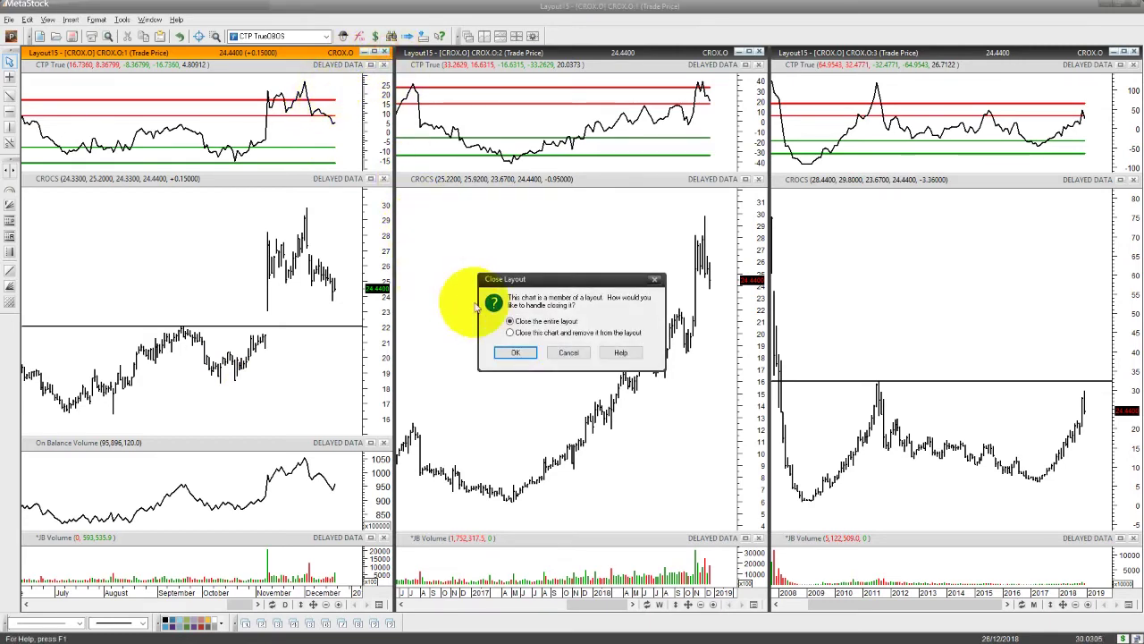
pyautogui.click(503, 358)
pyautogui.click(573, 354)
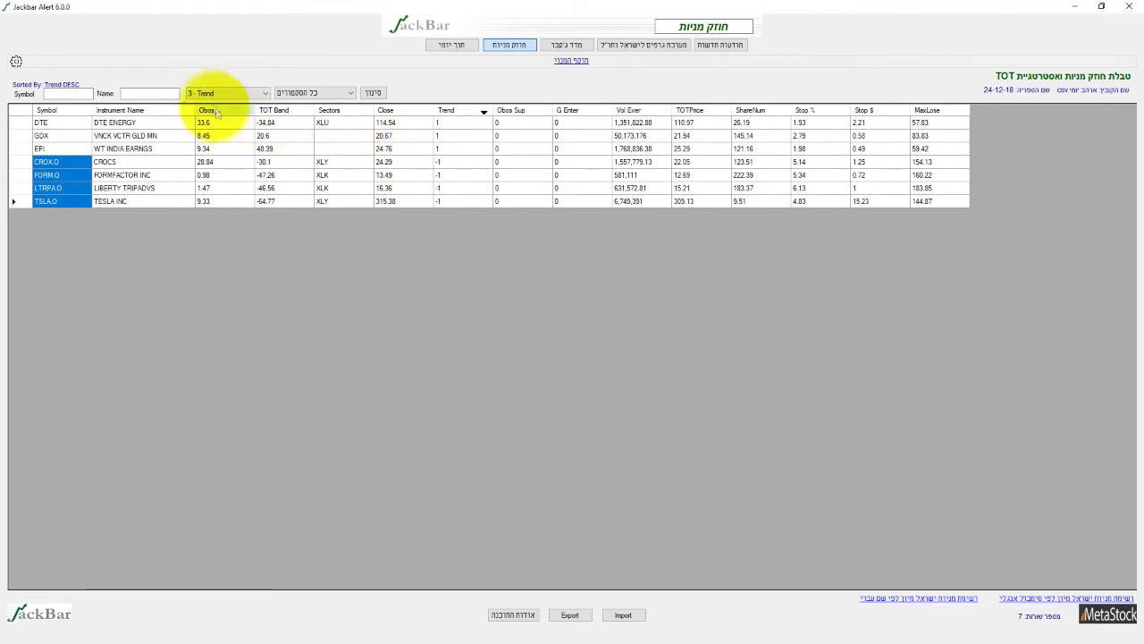
# Step: Filter the JackBar stock list by 4 - G Enter and open the South Jersey Ind and Turtle Beach charts in MetaStock
pyautogui.click(215, 93)
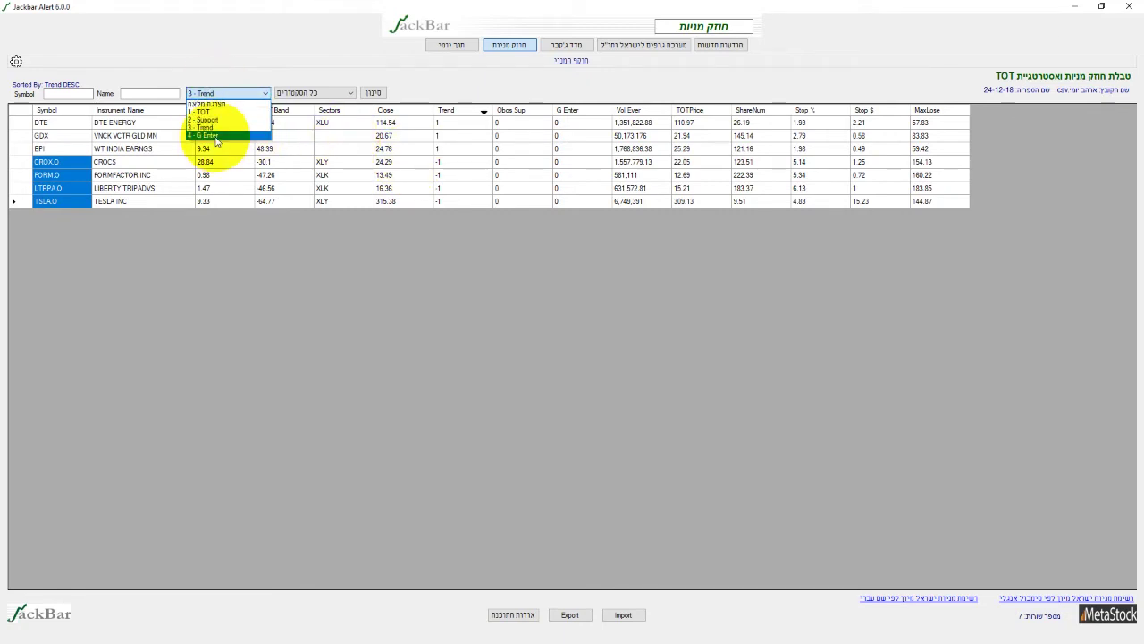
pyautogui.click(215, 136)
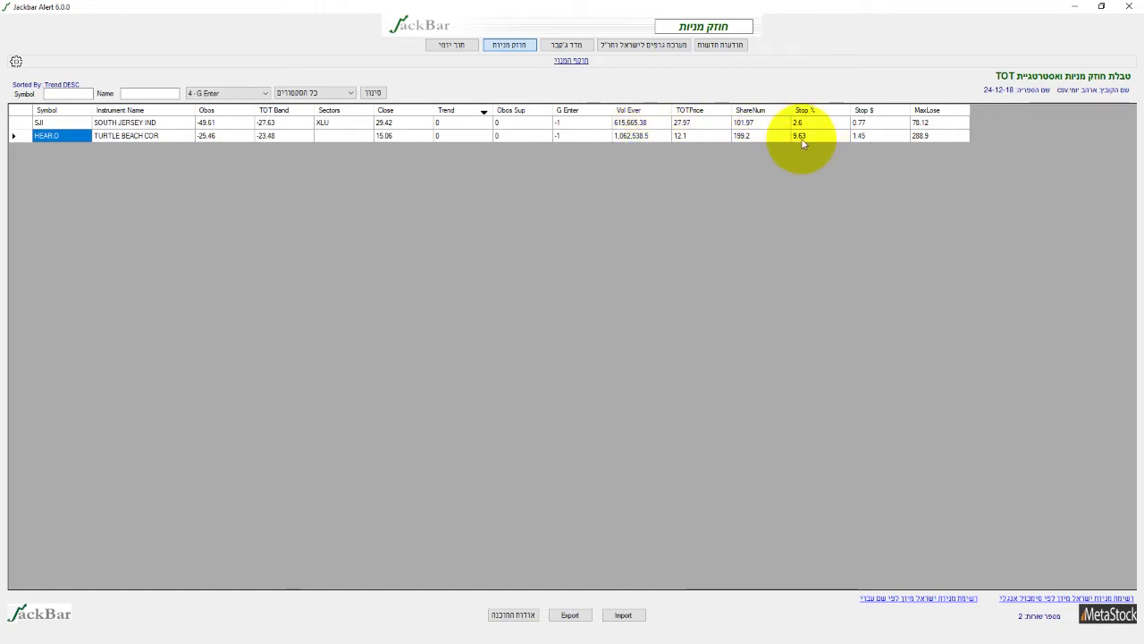
pyautogui.click(81, 123)
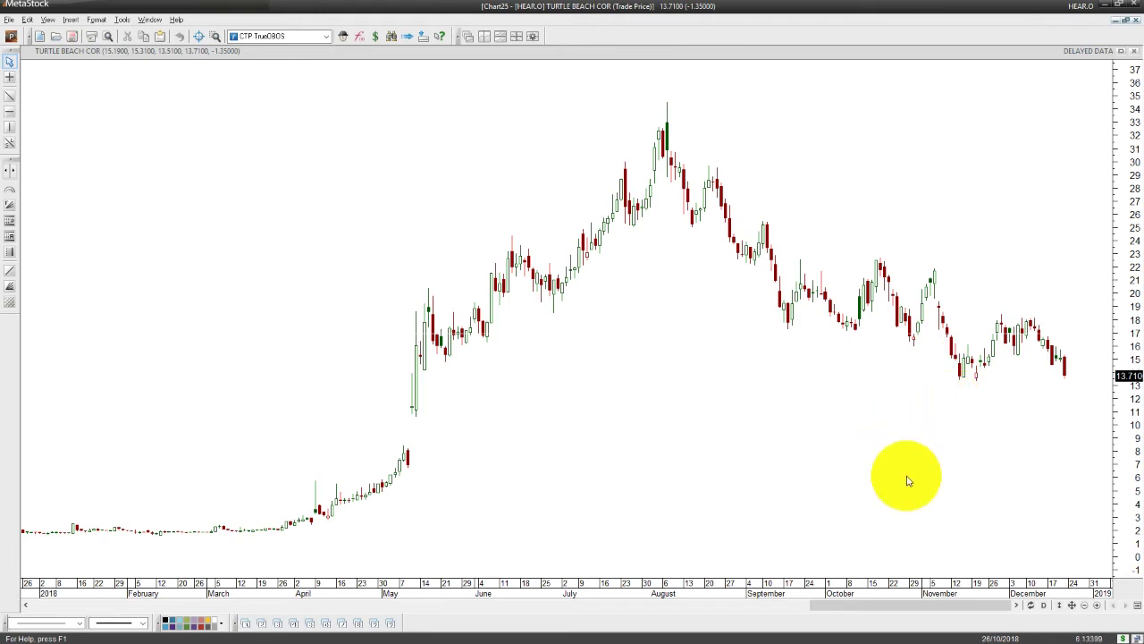
# Step: Draw horizontal lines at about 13.4 and 15.2 on the Turtle Beach chart, and close it without saving
pyautogui.scroll(3, 907, 480)
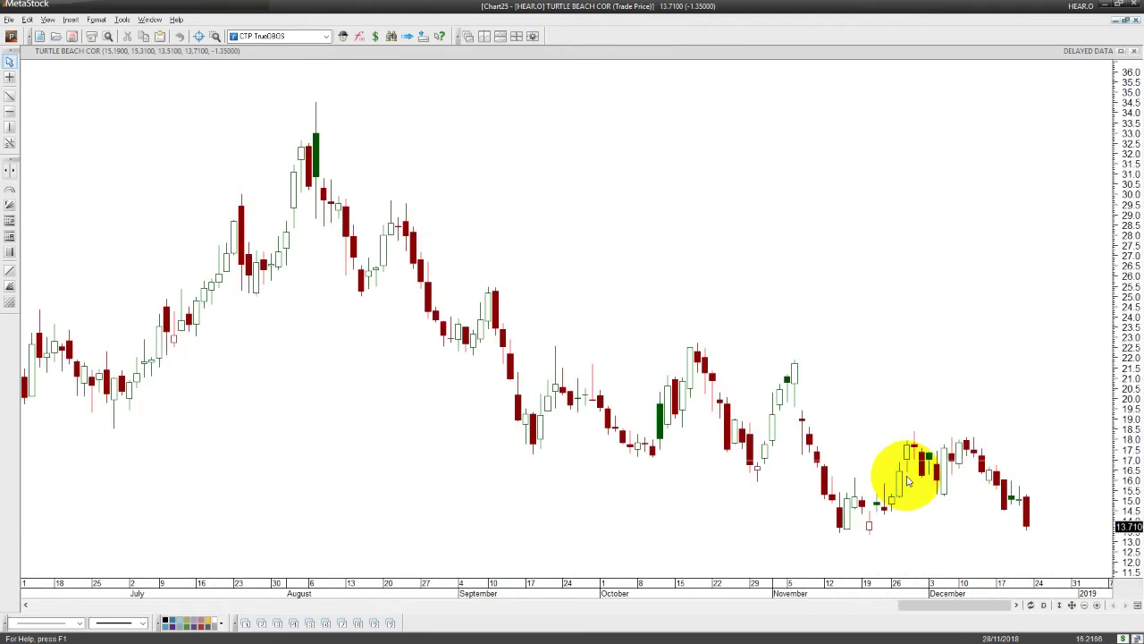
pyautogui.scroll(2, 908, 481)
pyautogui.click(9, 111)
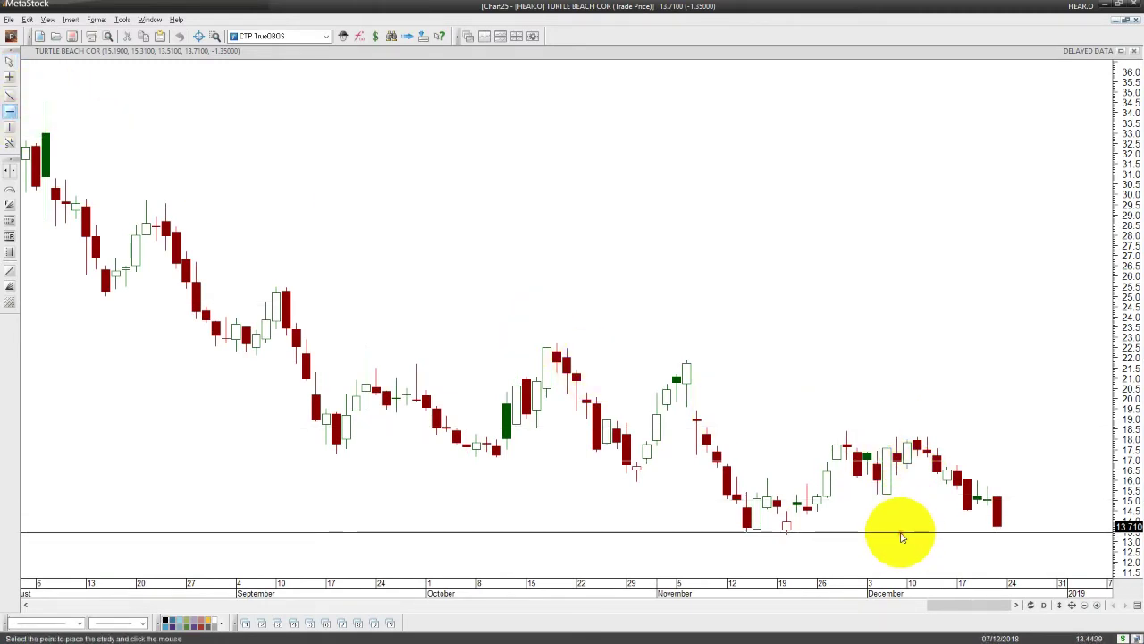
pyautogui.click(899, 532)
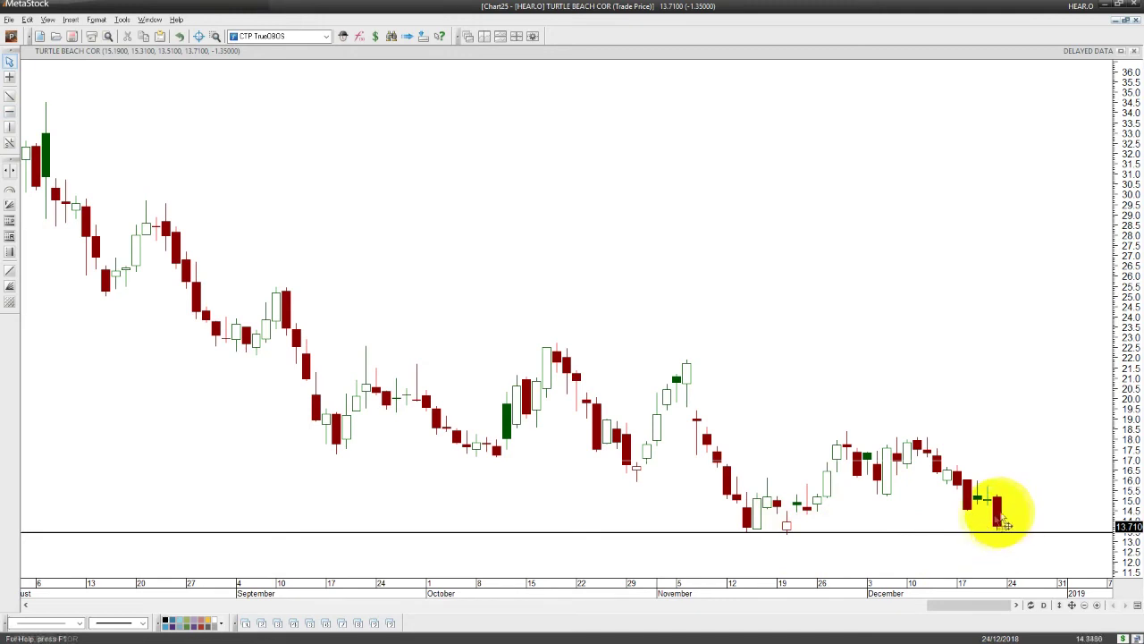
pyautogui.moveTo(1003, 527)
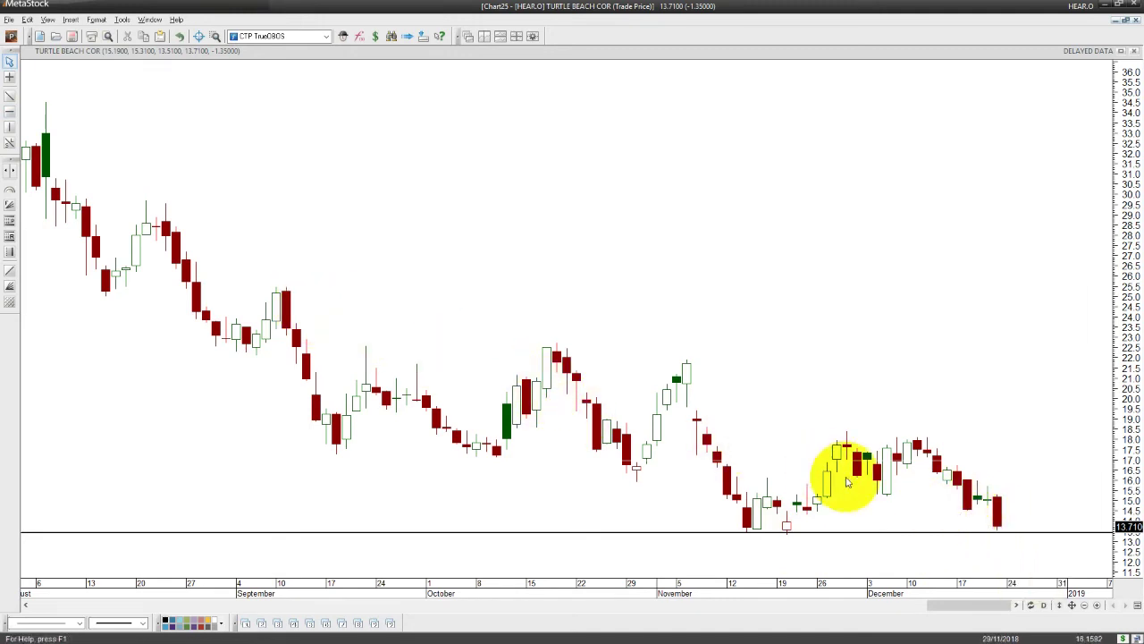
pyautogui.click(9, 111)
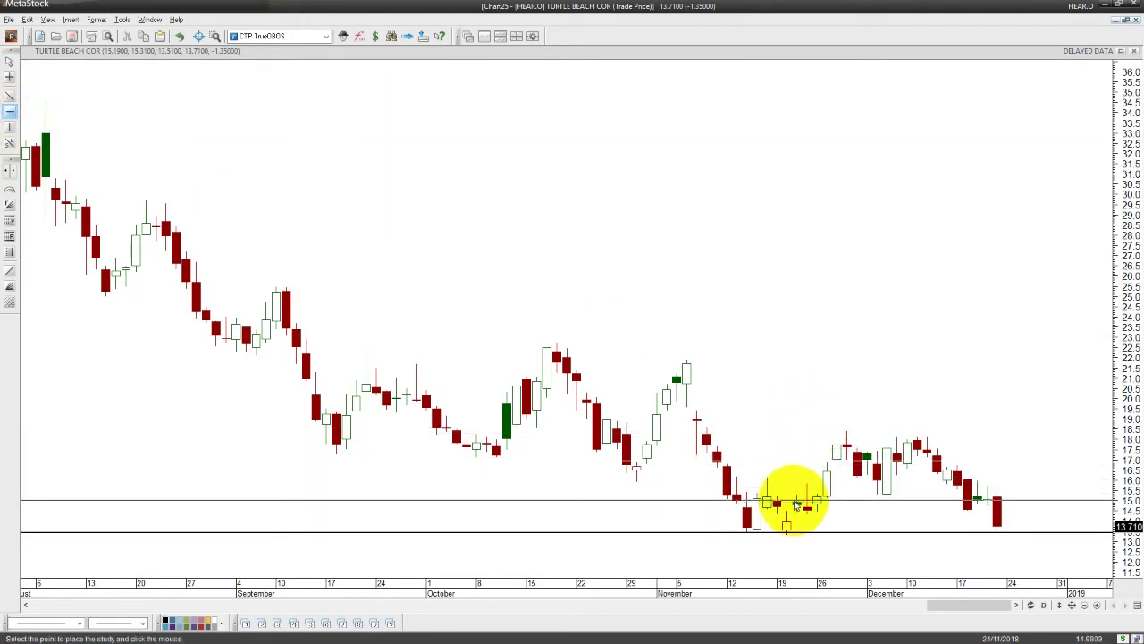
pyautogui.click(796, 498)
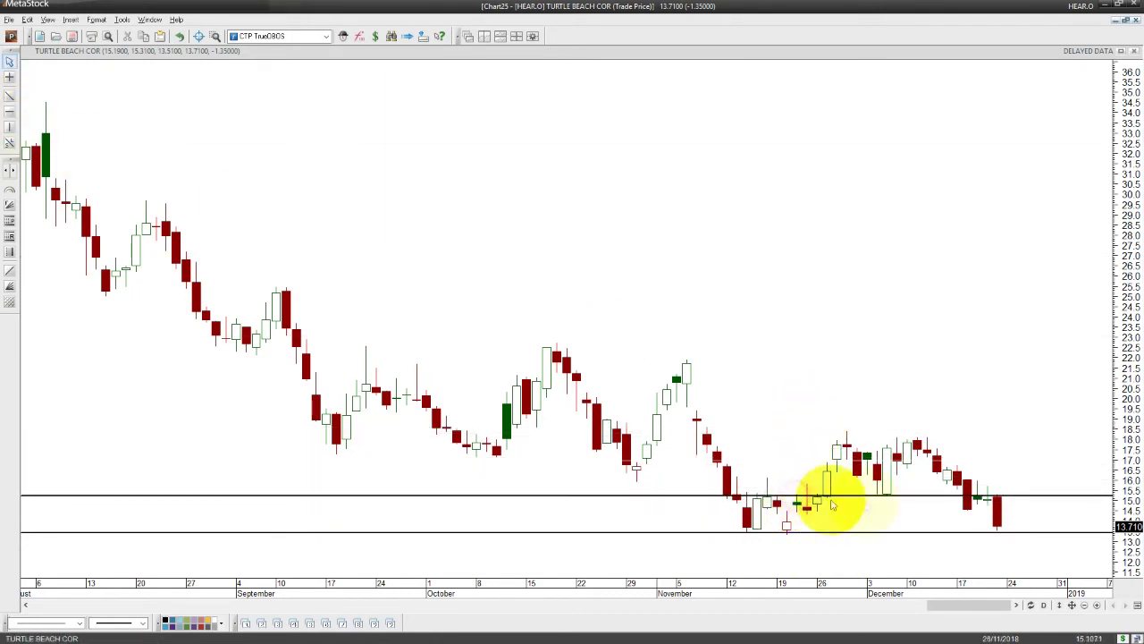
pyautogui.moveTo(996, 503)
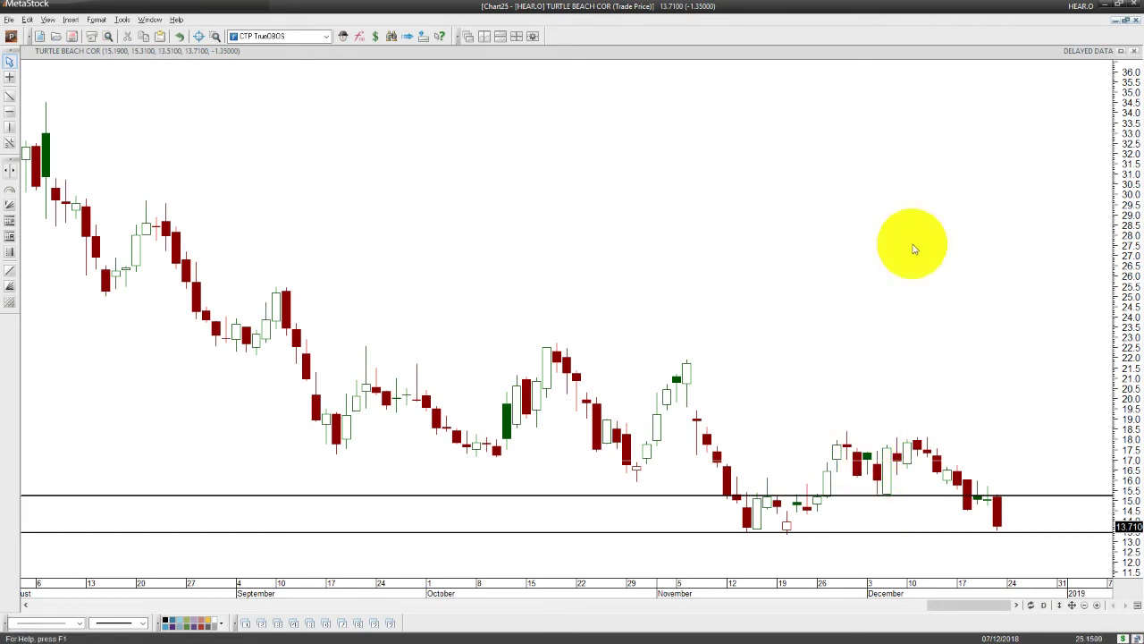
pyautogui.click(1134, 19)
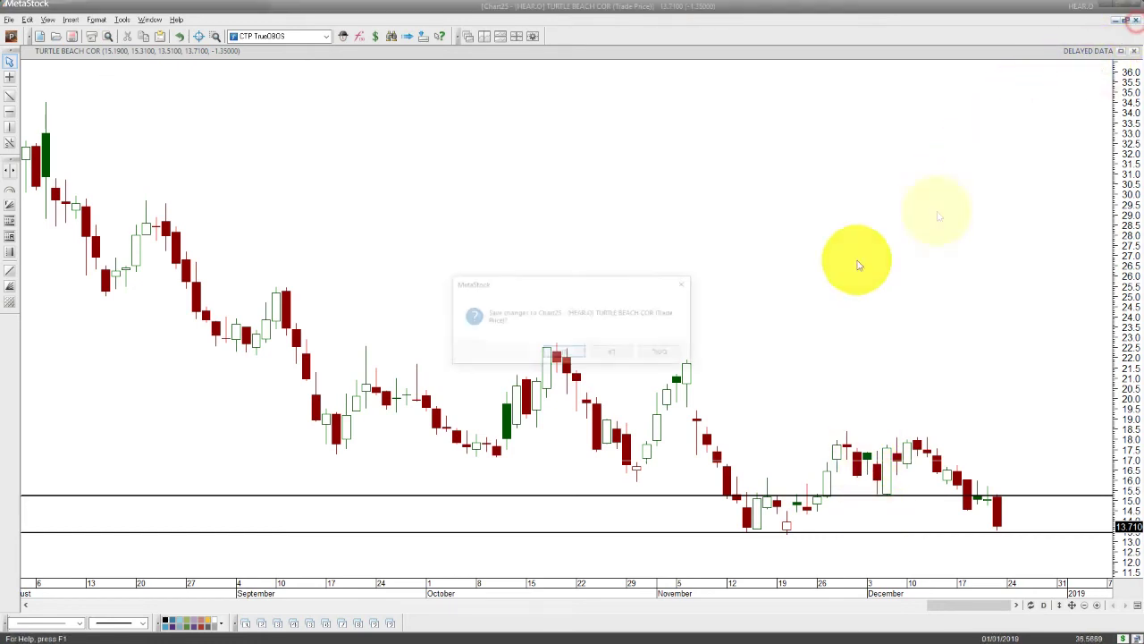
pyautogui.click(613, 352)
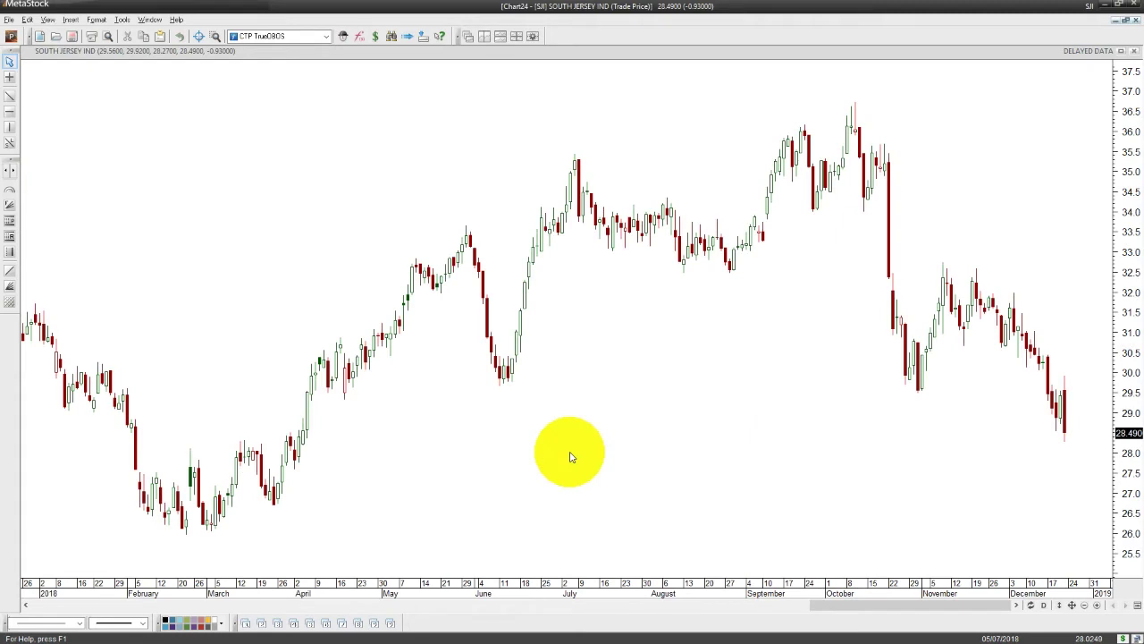
# Step: Draw a horizontal line at about 29.5 on the South Jersey Ind chart and apply the CTP TrueOBOS indicator to its price
pyautogui.click(9, 111)
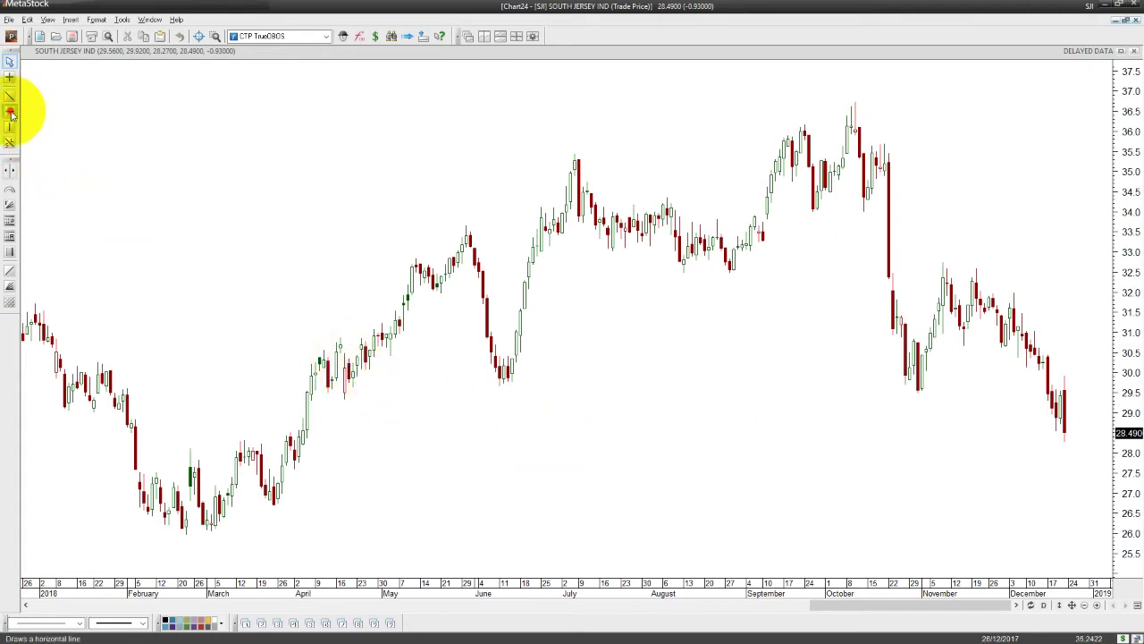
pyautogui.click(838, 393)
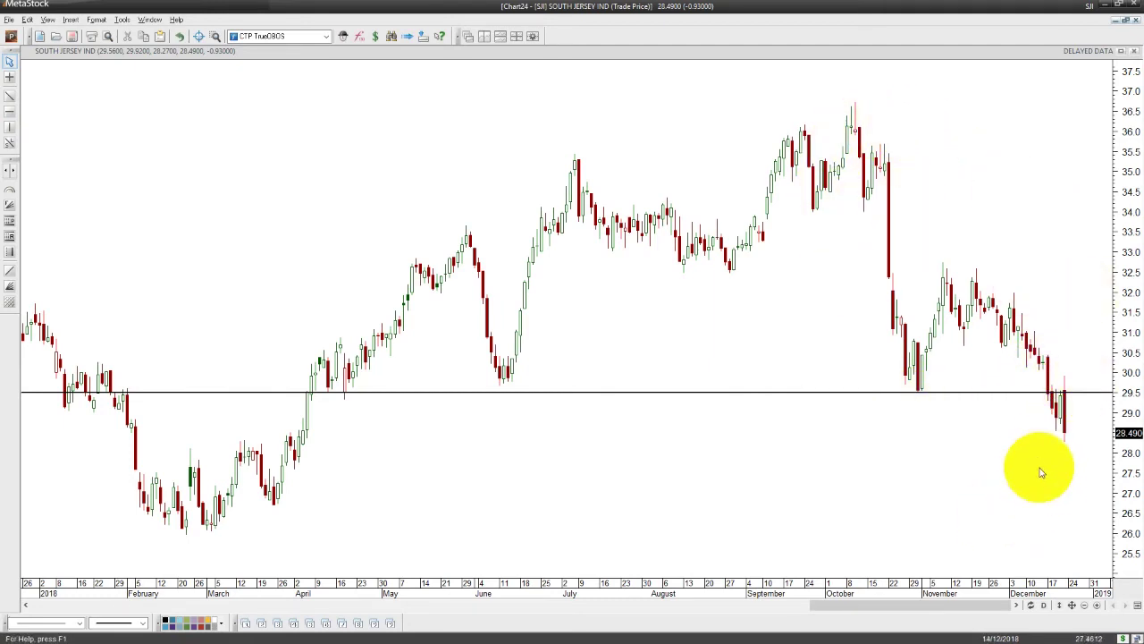
pyautogui.moveTo(1068, 407)
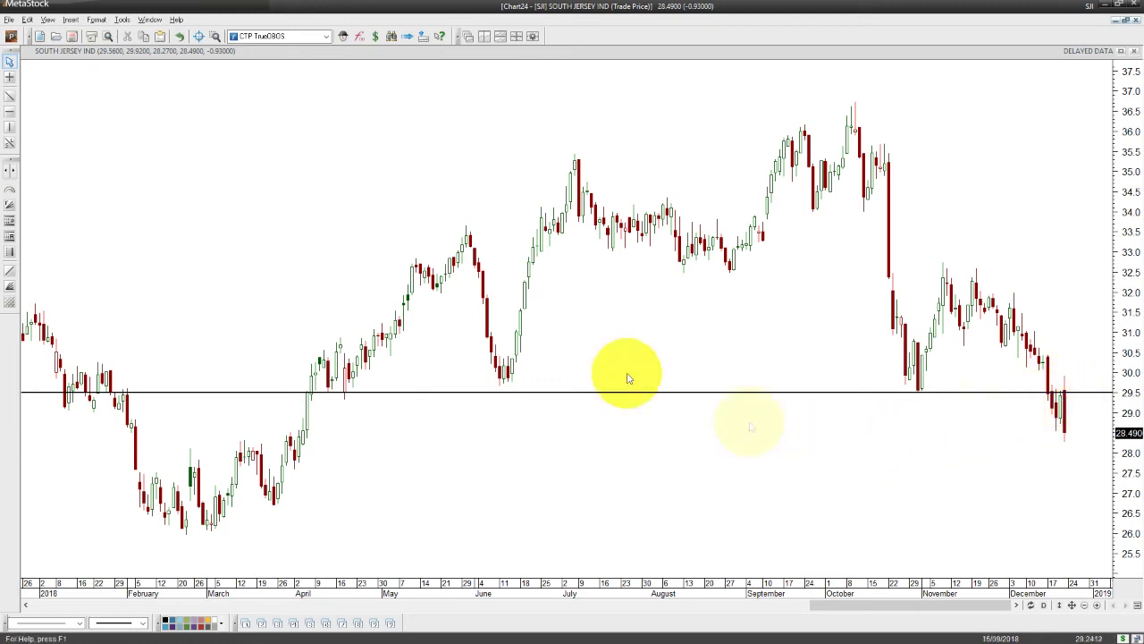
pyautogui.click(299, 36)
pyautogui.click(300, 50)
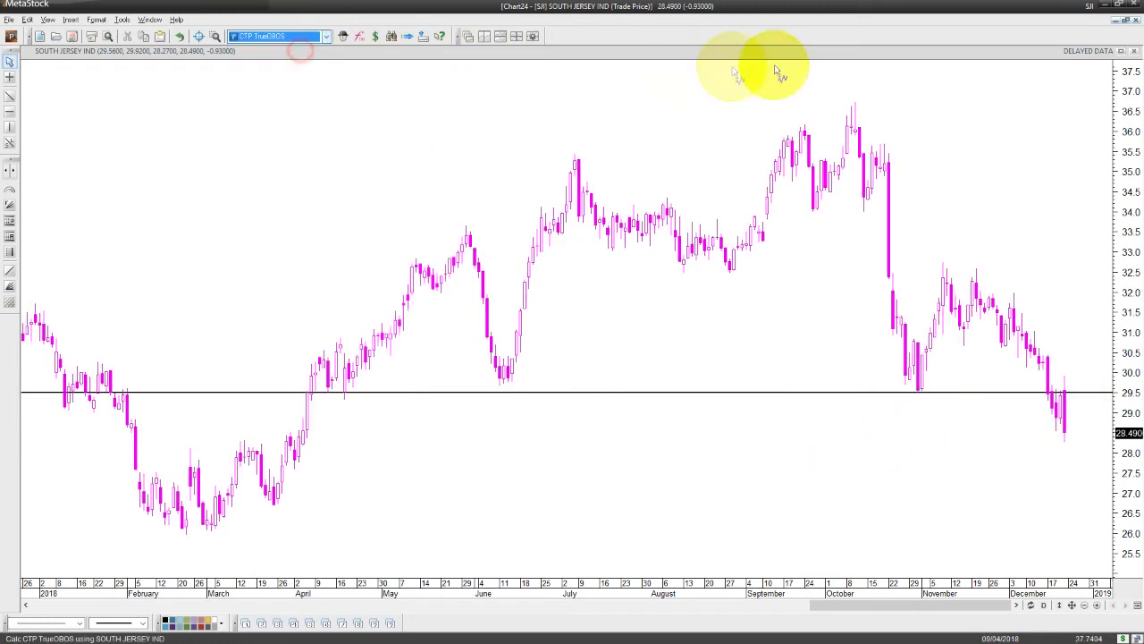
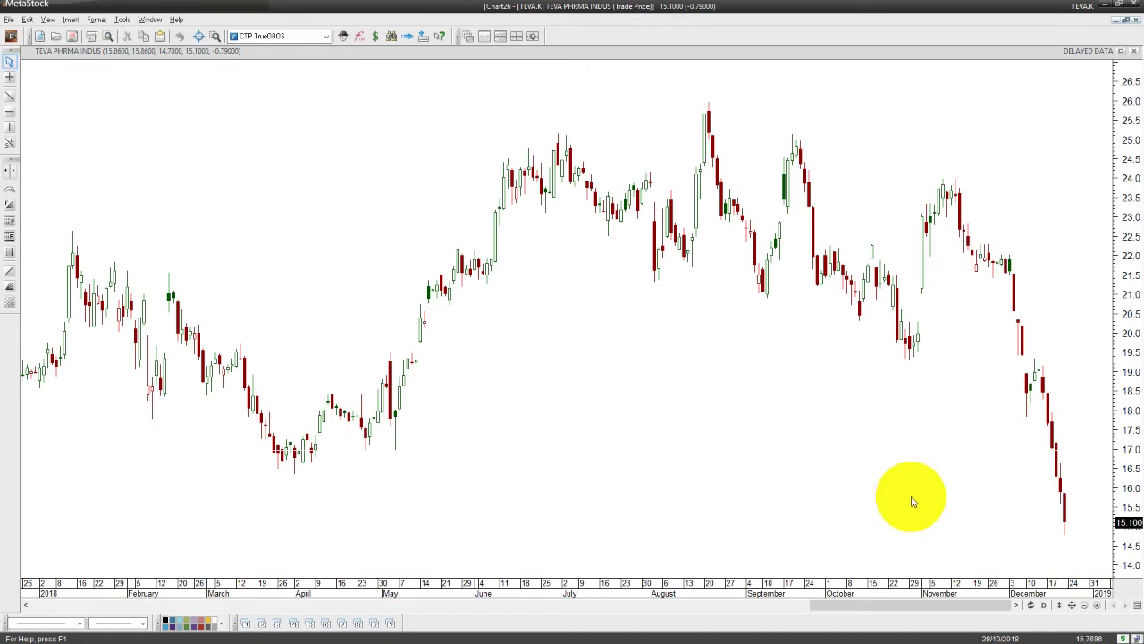
# Step: Draw a horizontal line at about 16.5 on the Teva chart, along the low of late March and April
pyautogui.click(9, 112)
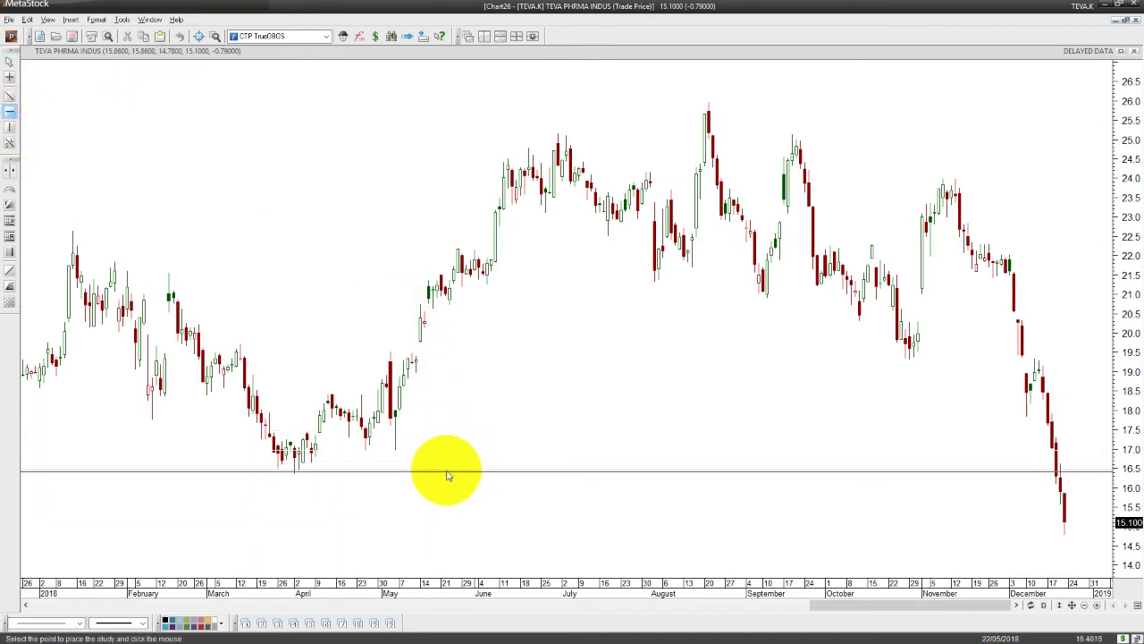
pyautogui.click(447, 466)
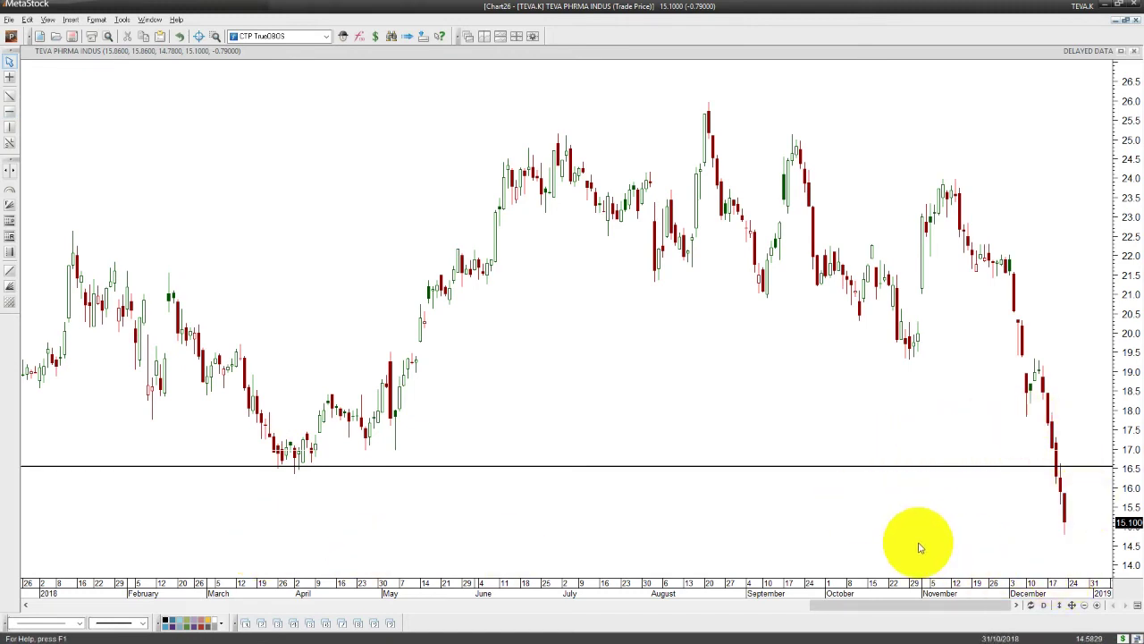
# Step: Open Teva with the CTP TrueOBOS and JB TOT Line indicators, and in the daily, weekly and monthly layout
pyautogui.click(388, 620)
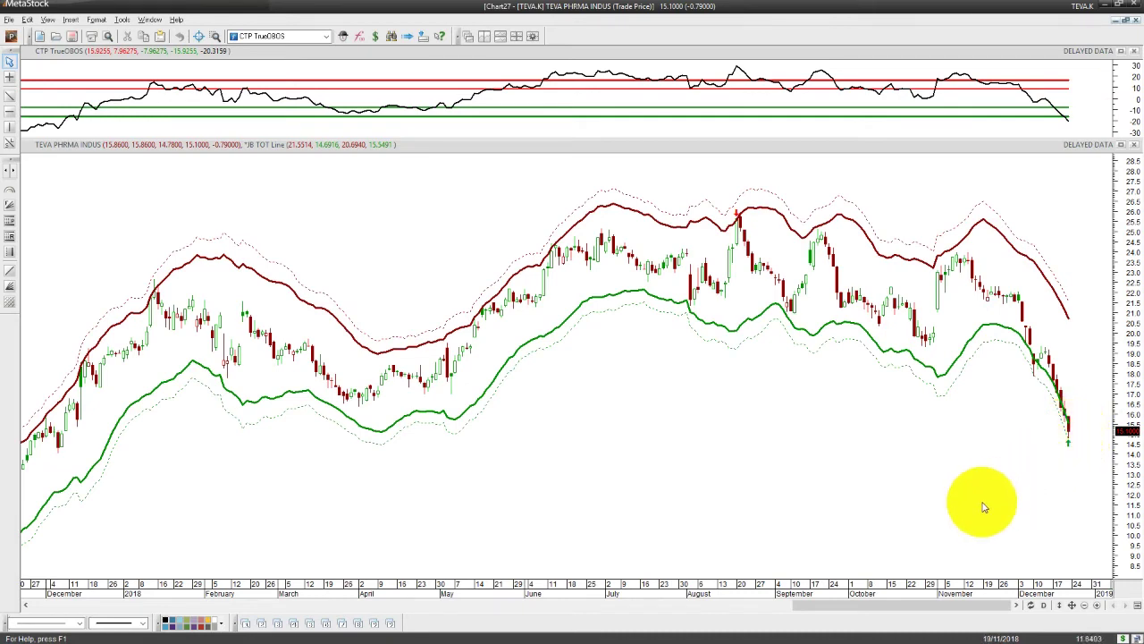
pyautogui.scroll(4, 984, 506)
pyautogui.moveTo(972, 549)
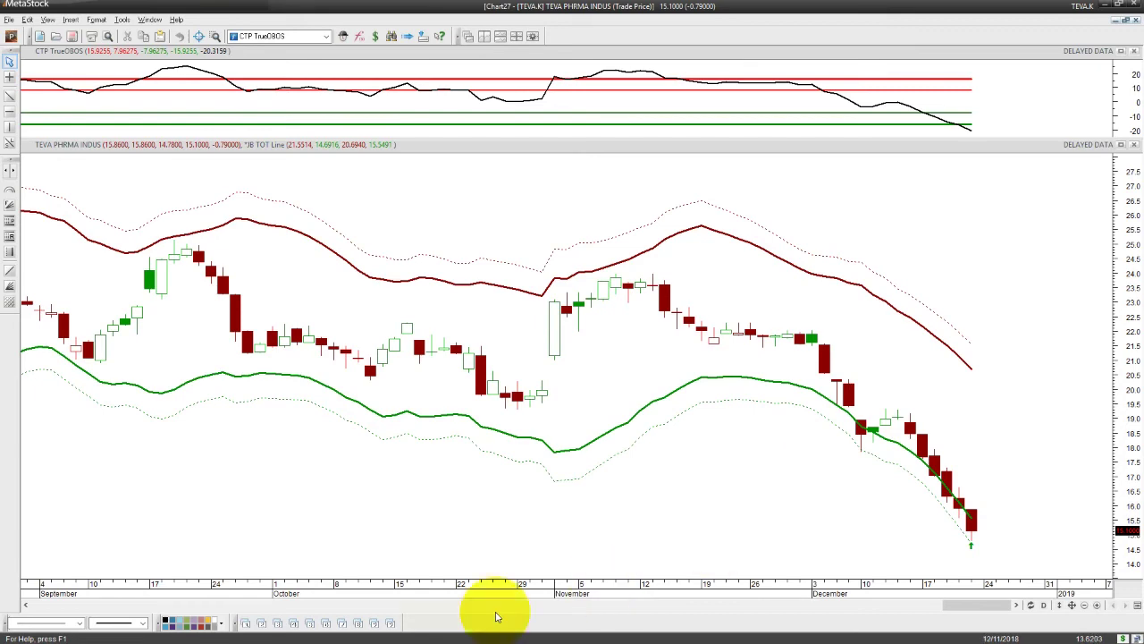
pyautogui.click(294, 623)
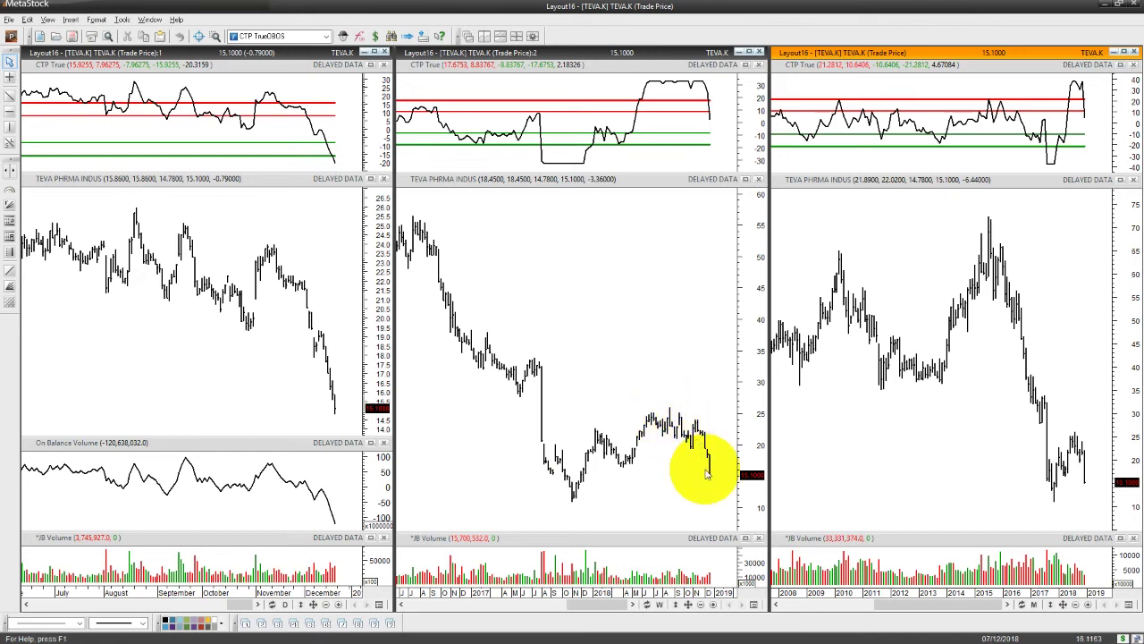
pyautogui.moveTo(715, 483)
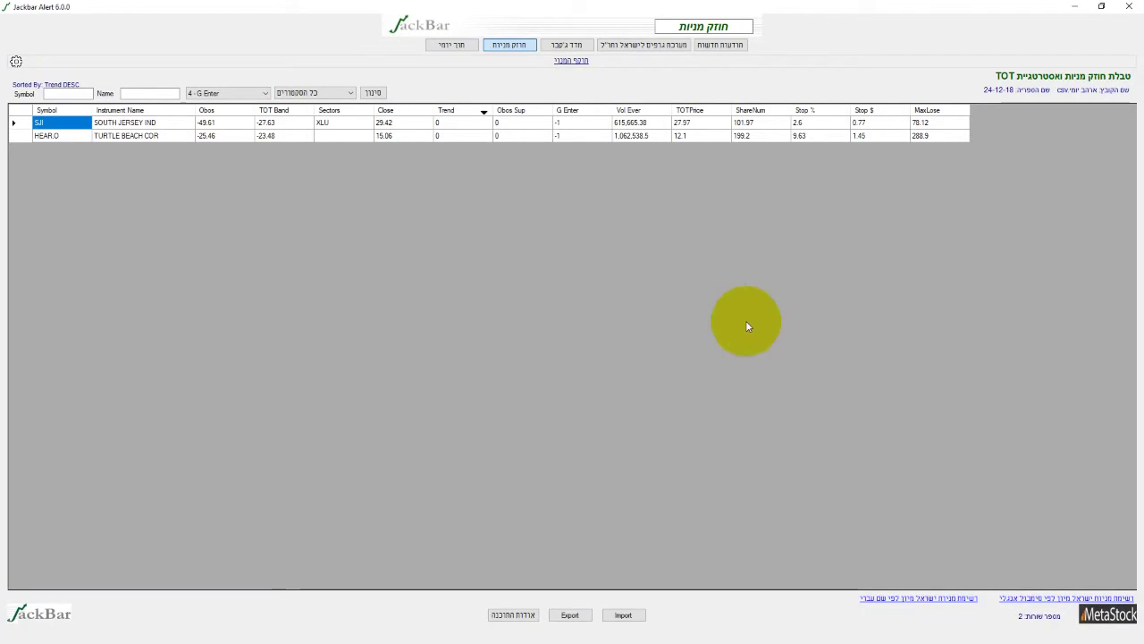
# Step: Reset the JackBar list to the full display, look up the symbol TEVA and return to MetaStock
pyautogui.click(228, 93)
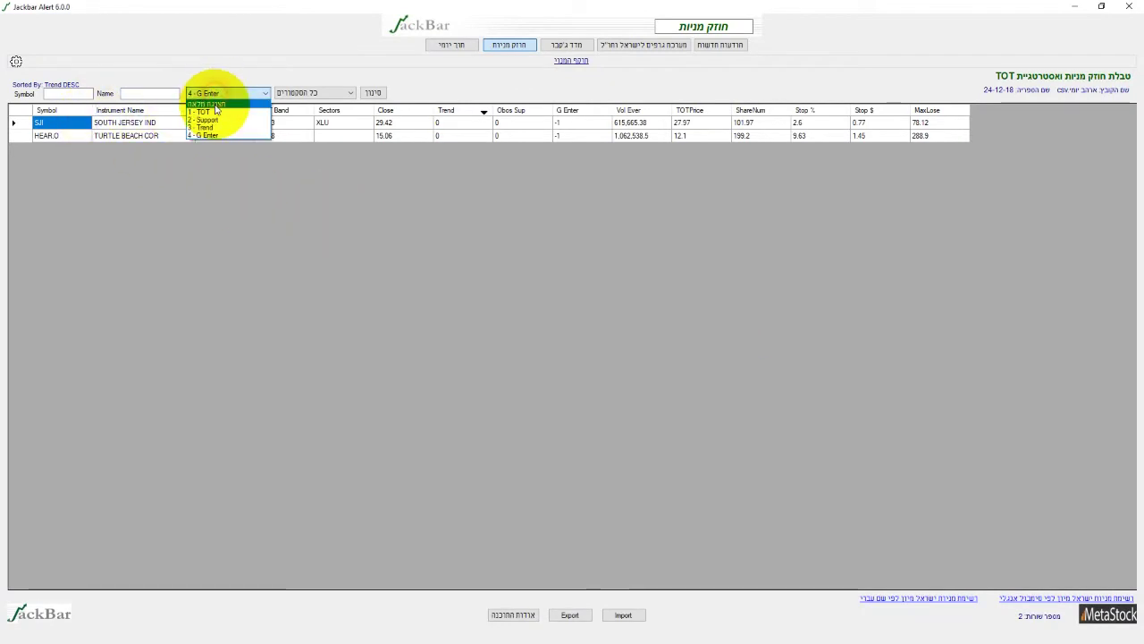
pyautogui.click(219, 102)
pyautogui.write('TE')
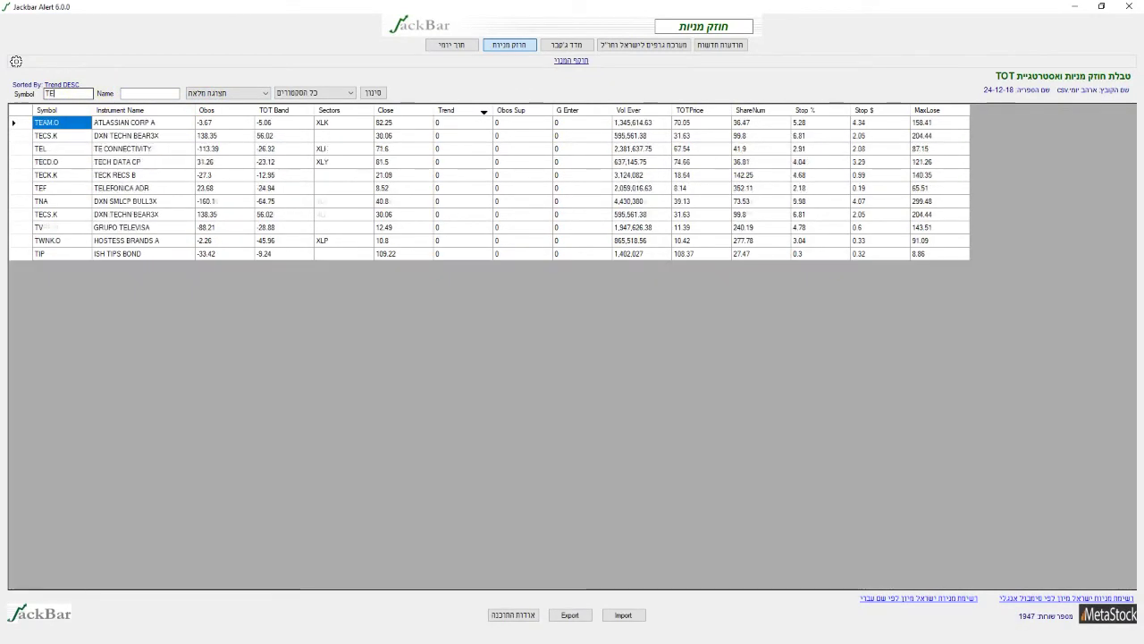
pyautogui.write('VA')
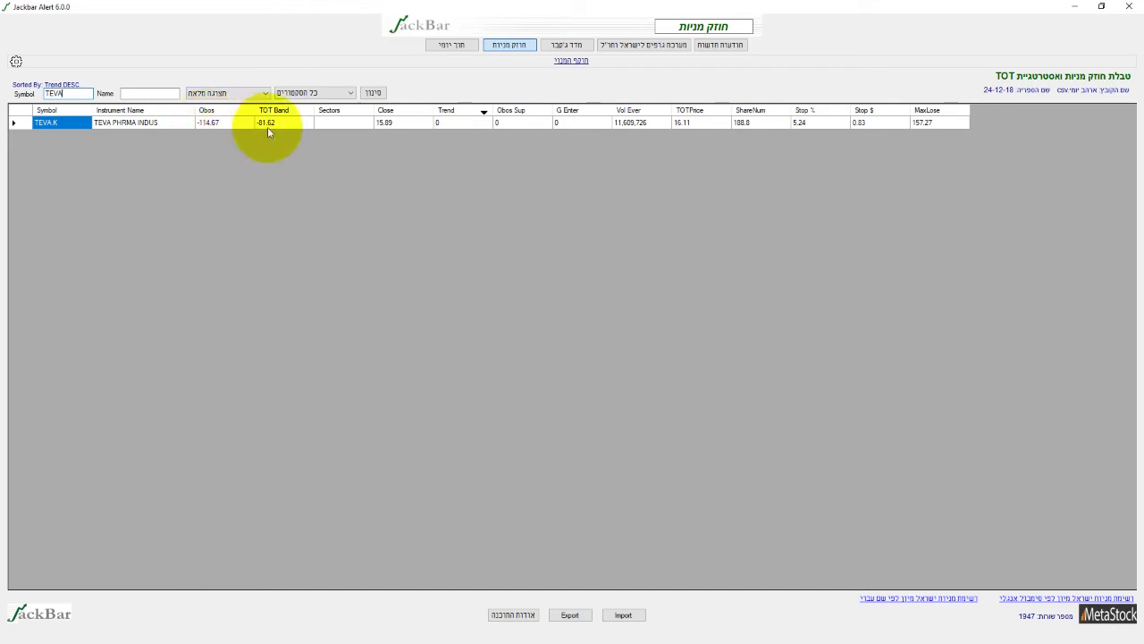
pyautogui.click(1074, 7)
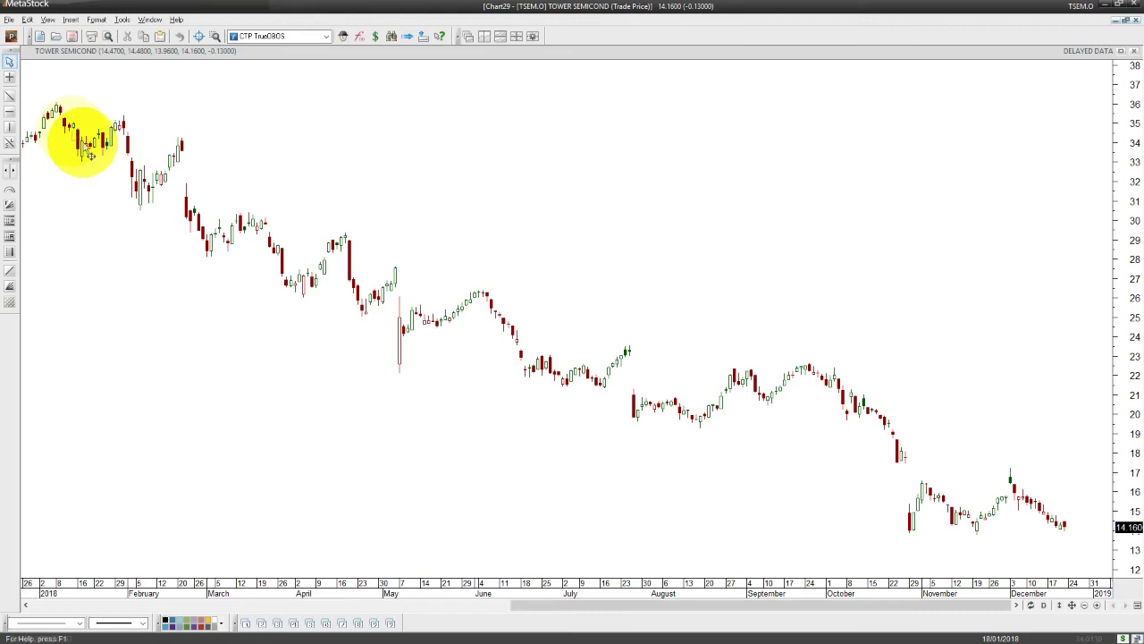
# Step: Draw a horizontal line at about 14 on the Tower Semicond chart and inspect the latest December bars against it
pyautogui.click(9, 111)
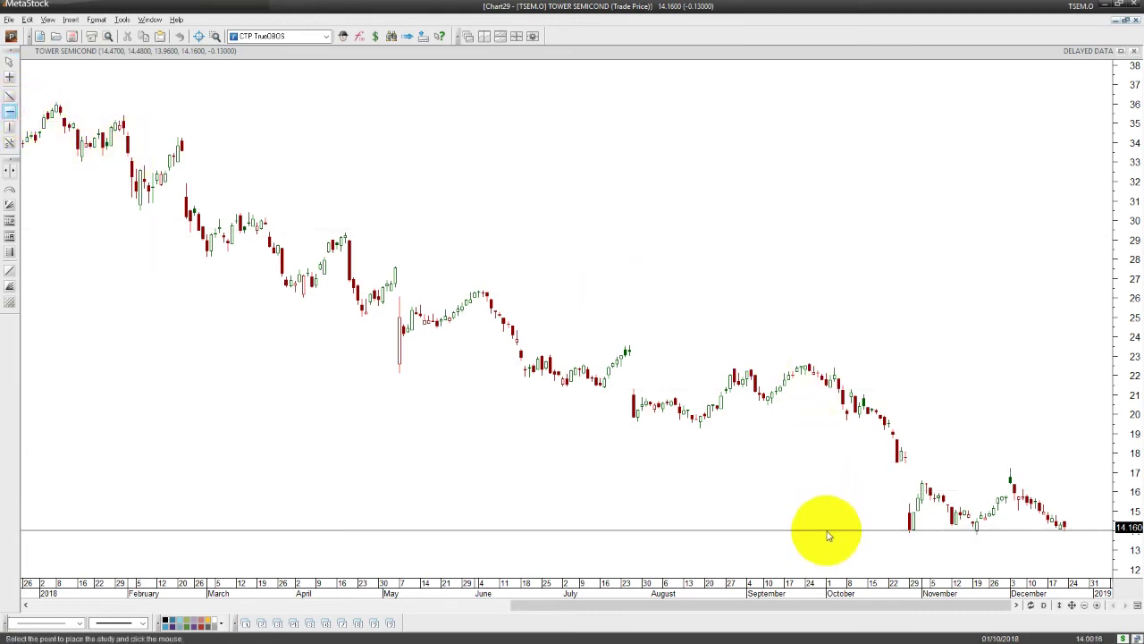
pyautogui.click(827, 532)
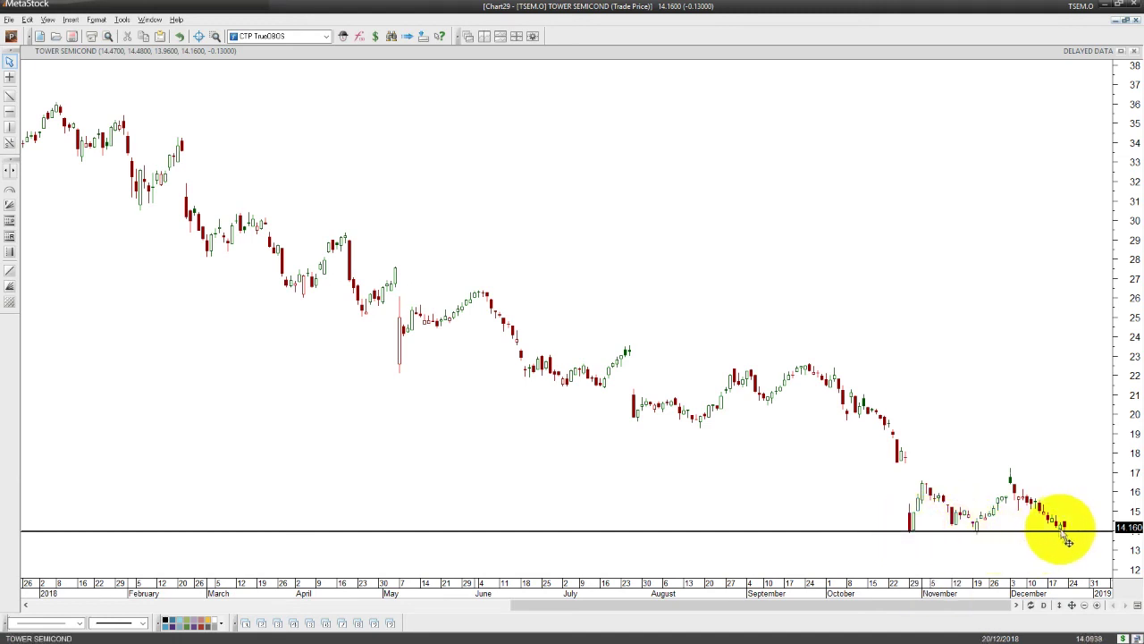
pyautogui.moveTo(1069, 540)
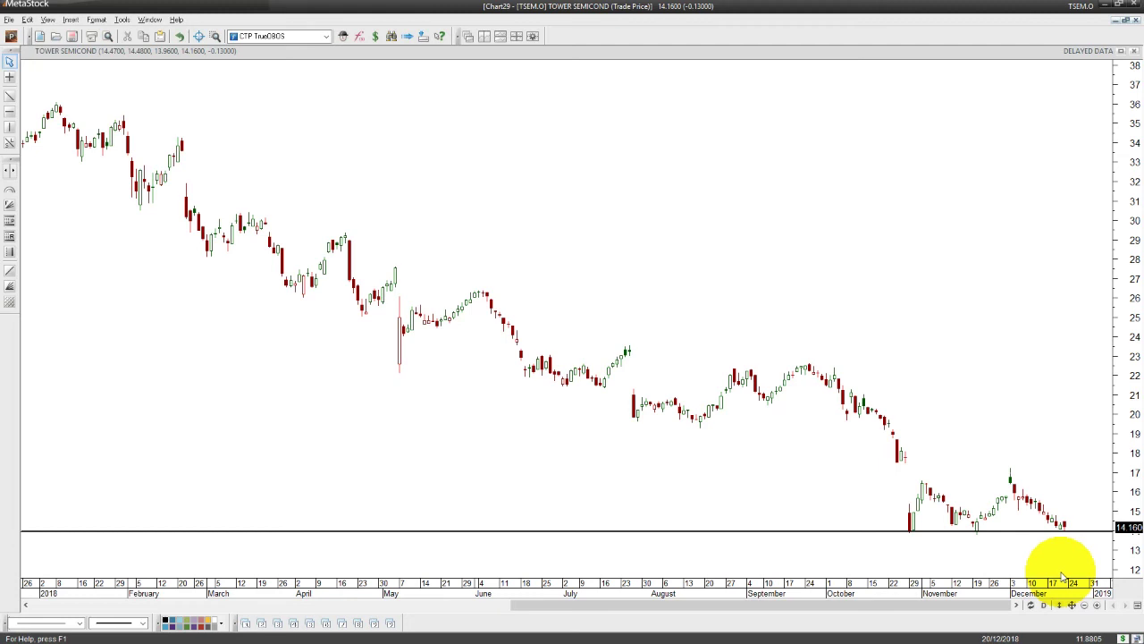
pyautogui.moveTo(1064, 533)
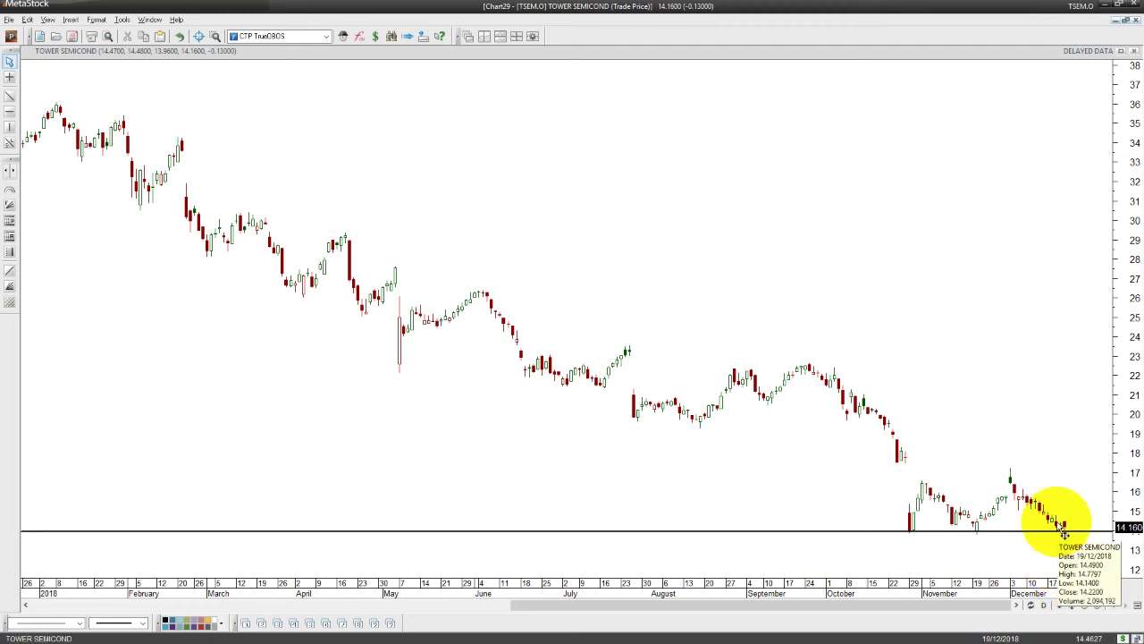